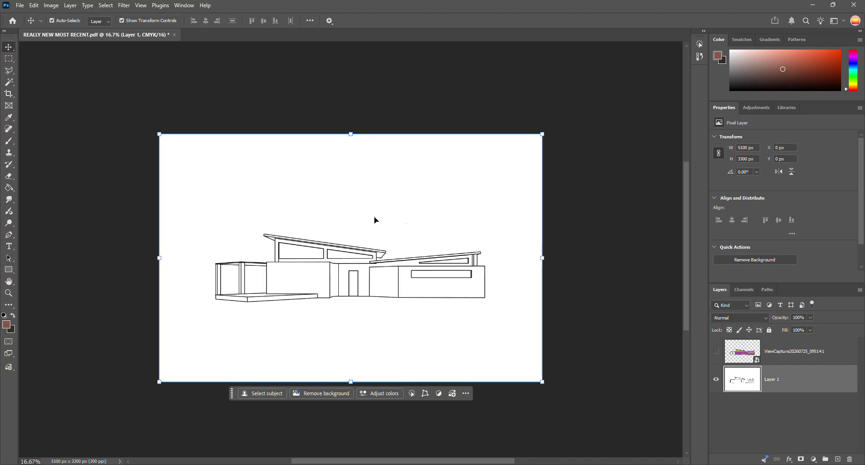
Show the hidden ViewCapture20260725_095141 layer to compare its colour areas with the line drawing, and hide it again
{"action": "left_click", "coordinate": [784, 379]}
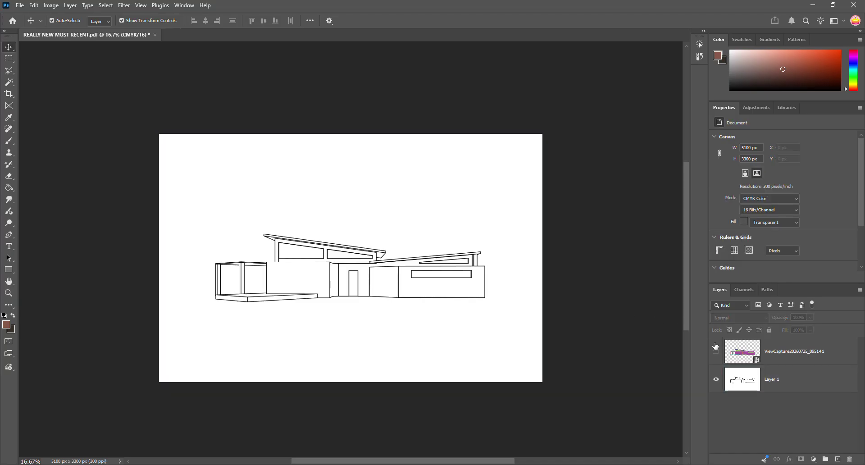
{"action": "left_click", "coordinate": [502, 210]}
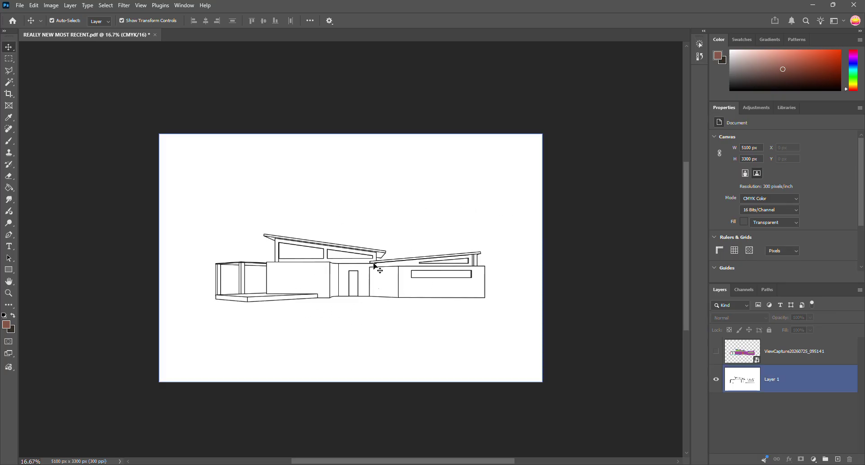
{"action": "left_click", "coordinate": [716, 354]}
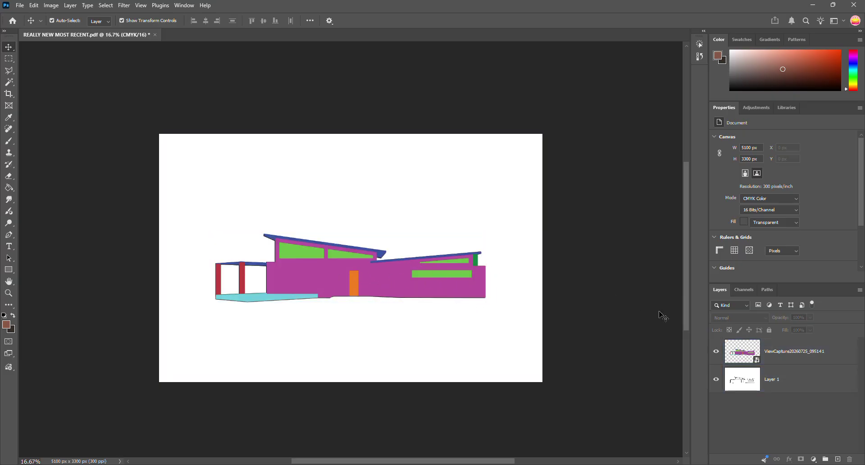
{"action": "left_click", "coordinate": [715, 350]}
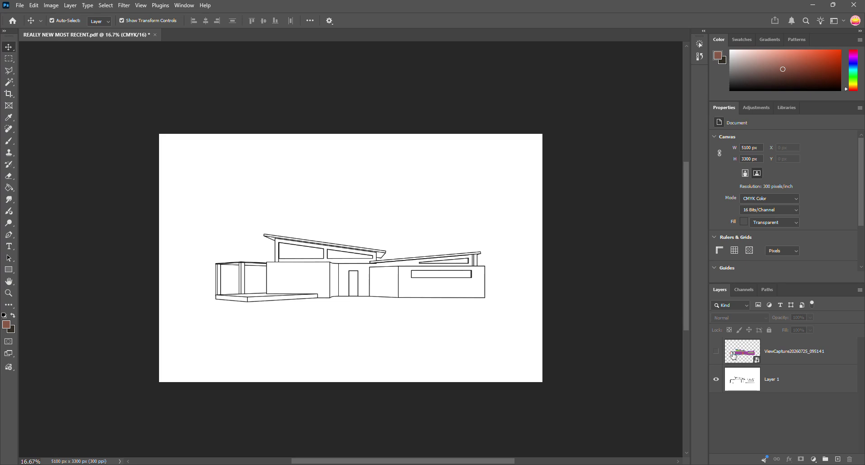
Select all white areas of Layer 1 with the Magic Wand, with the Contiguous option turned off
{"action": "left_click", "coordinate": [772, 379]}
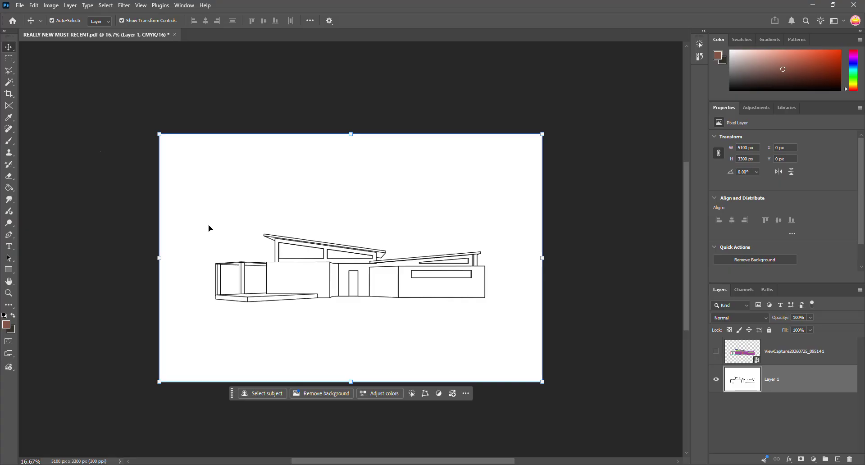
{"action": "right_click", "coordinate": [9, 83]}
{"action": "left_click", "coordinate": [44, 98]}
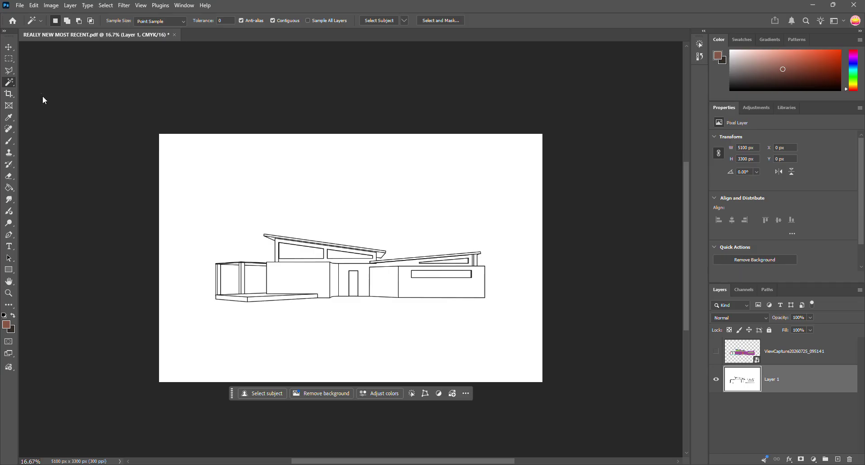
{"action": "left_click", "coordinate": [315, 206]}
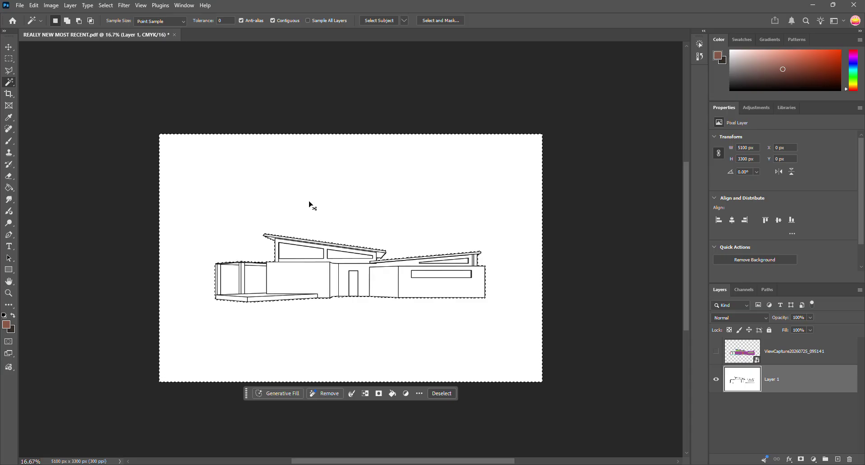
{"action": "key", "text": "ctrl+d"}
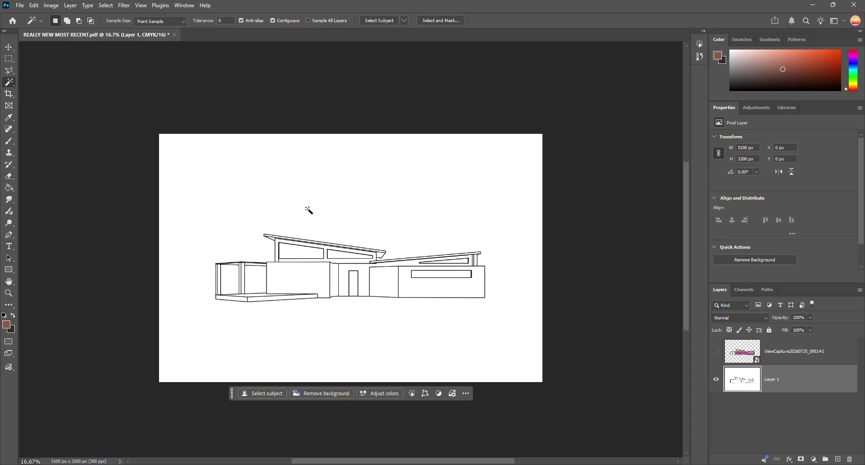
{"action": "left_click", "coordinate": [273, 20]}
{"action": "left_click", "coordinate": [331, 189]}
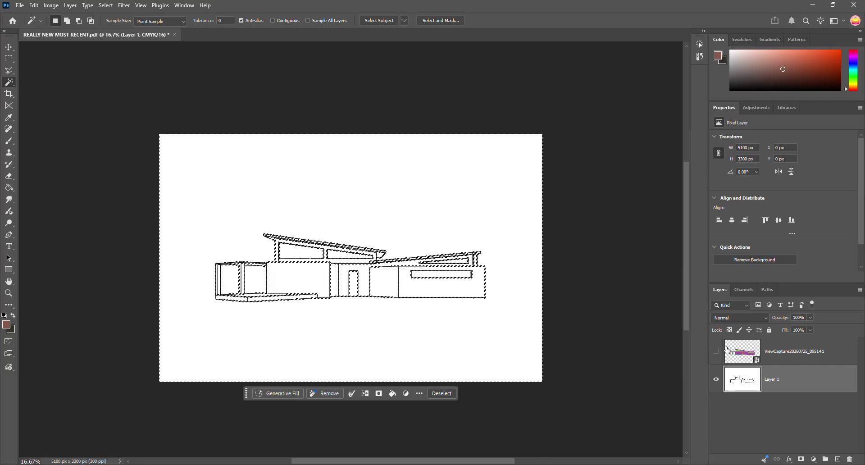
Erase the selected white areas from Layer 1 with a 5000 px eraser and clear the selection
{"action": "key", "text": "e"}
{"action": "right_click", "coordinate": [342, 175]}
{"action": "left_click_drag", "start_coordinate": [401, 197], "coordinate": [448, 197]}
{"action": "mouse_move", "coordinate": [279, 160]}
{"action": "left_mouse_down"}
{"action": "mouse_move", "coordinate": [396, 270]}
{"action": "mouse_move", "coordinate": [497, 251]}
{"action": "left_mouse_up"}
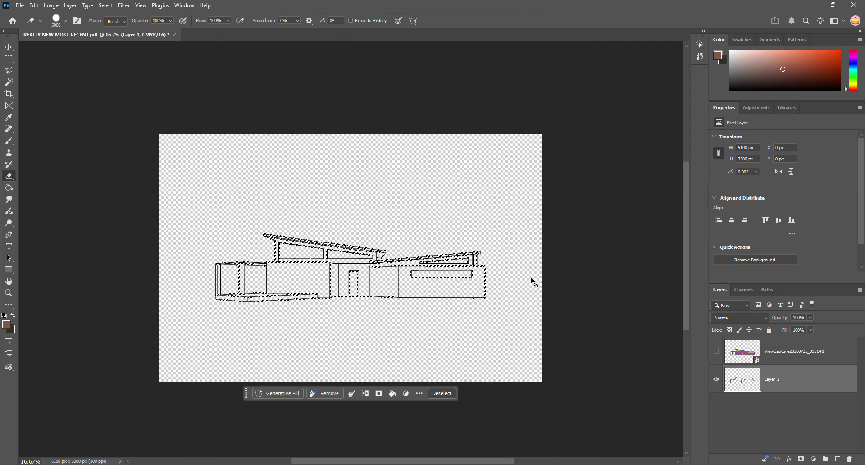
{"action": "key", "text": "ctrl+d"}
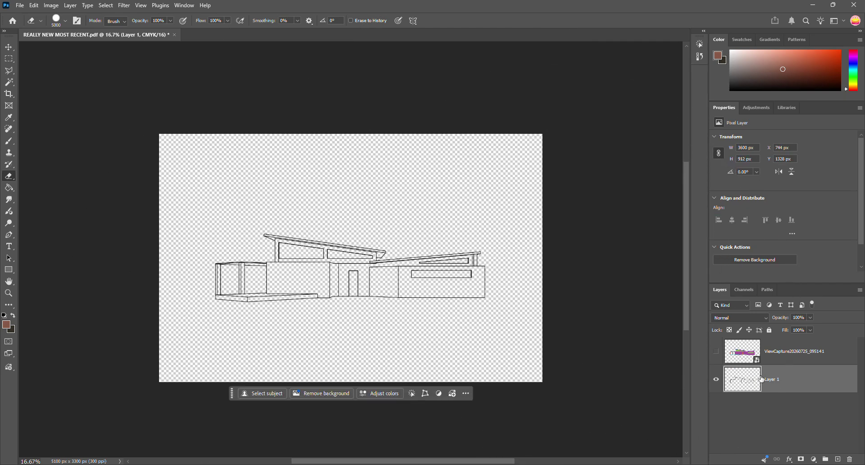
{"action": "left_click", "coordinate": [9, 48]}
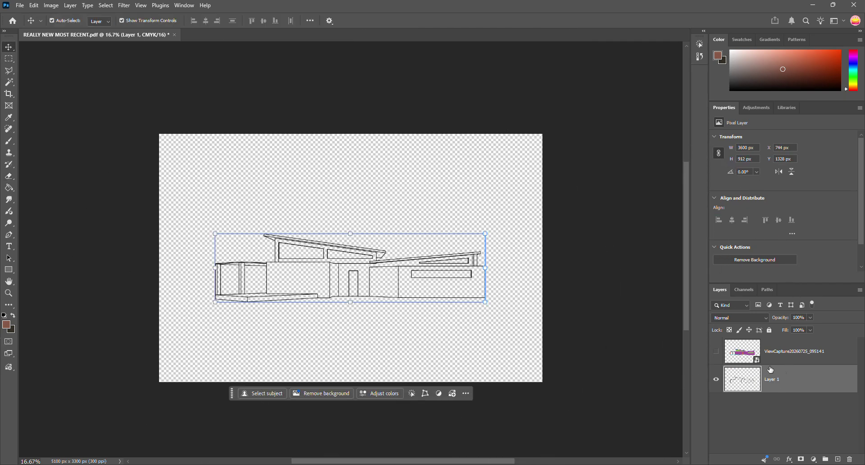
Create a new layer beneath Layer 1 and name it Background
{"action": "left_click", "coordinate": [837, 459]}
{"action": "left_click_drag", "start_coordinate": [837, 379], "coordinate": [786, 414]}
{"action": "double_click", "coordinate": [784, 405]}
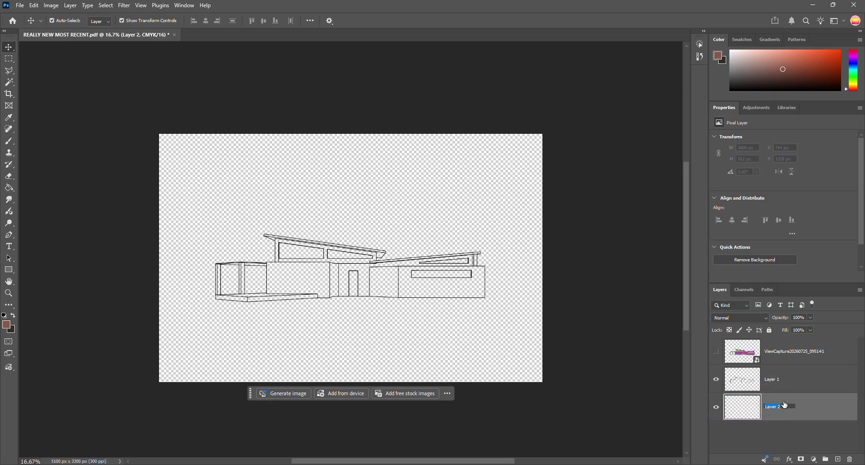
{"action": "type", "text": "Background"}
{"action": "key", "text": "Return"}
Give all three layers a red colour label
{"action": "left_click", "coordinate": [789, 349]}
{"action": "left_click", "coordinate": [802, 408], "text": "shift"}
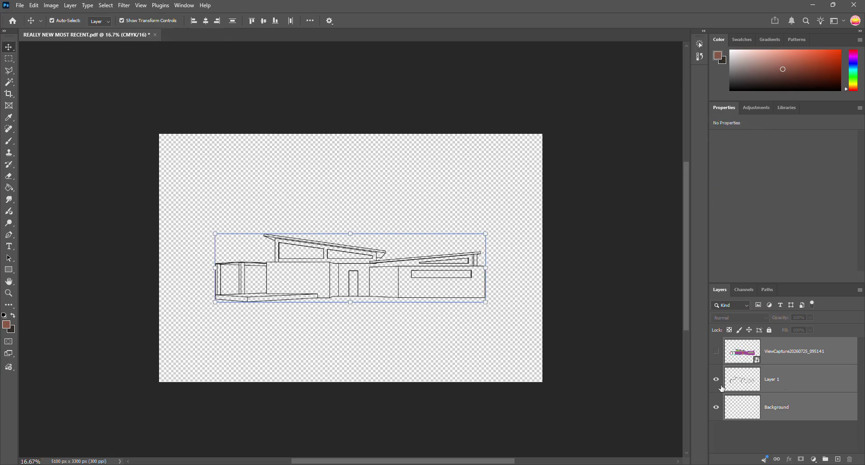
{"action": "right_click", "coordinate": [802, 385]}
{"action": "mouse_move", "coordinate": [798, 378]}
{"action": "left_click", "coordinate": [738, 391]}
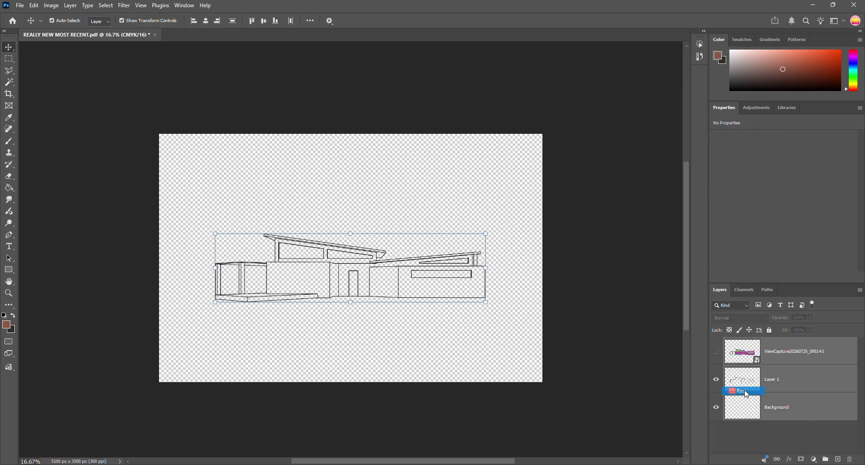
Set the foreground colour to white (ffffff) and fill the Background layer with it using the Paint Bucket
{"action": "left_click", "coordinate": [789, 412]}
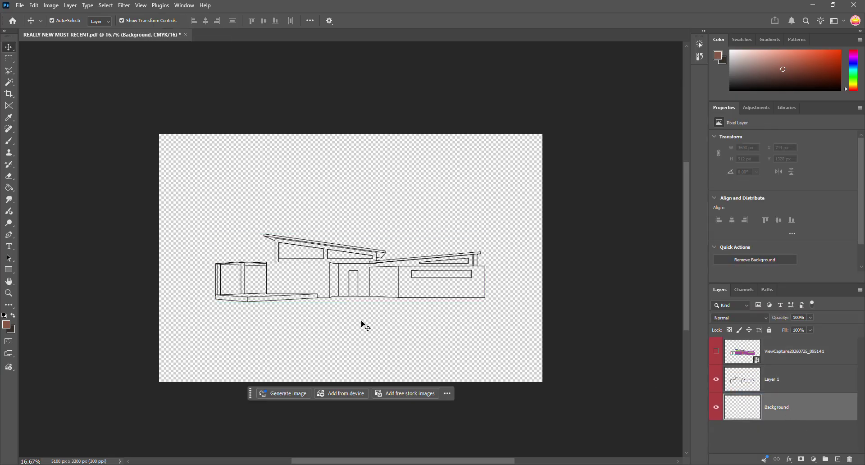
{"action": "key", "text": "i"}
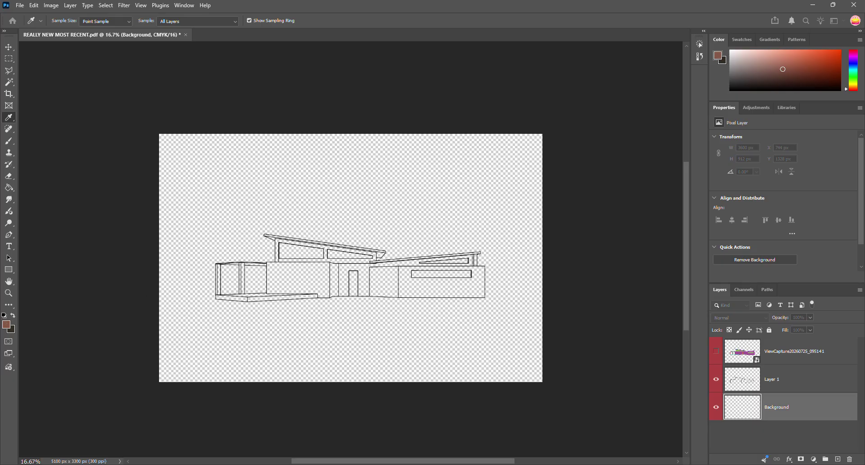
{"action": "left_click", "coordinate": [6, 325]}
{"action": "left_click_drag", "start_coordinate": [509, 180], "coordinate": [458, 141]}
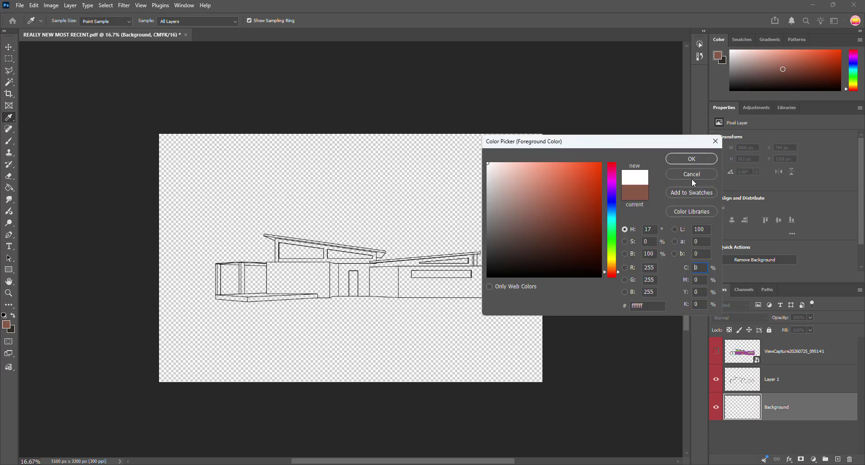
{"action": "left_click", "coordinate": [691, 159]}
{"action": "key", "text": "v"}
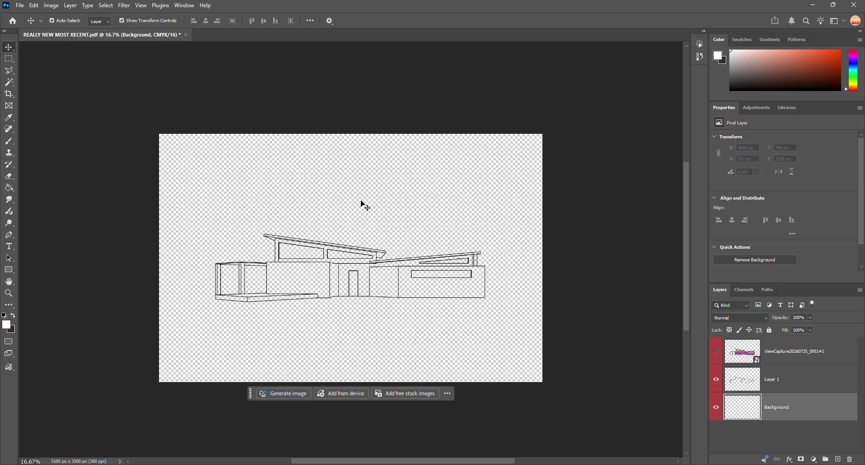
{"action": "key", "text": "g"}
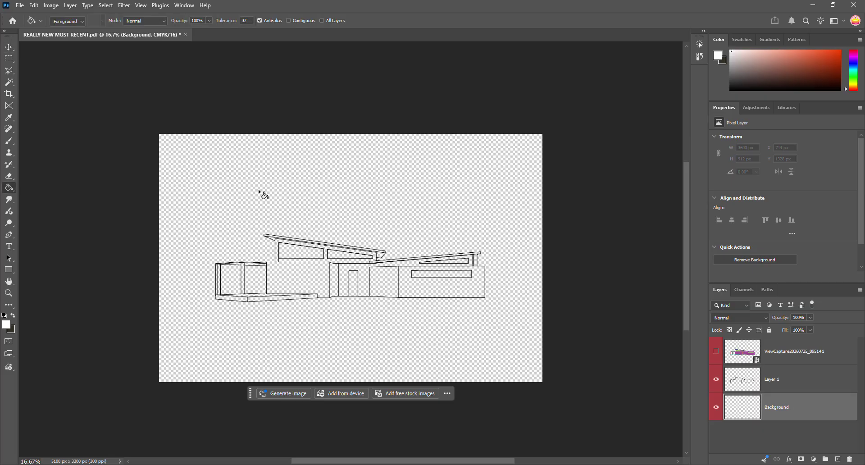
{"action": "right_click", "coordinate": [10, 191]}
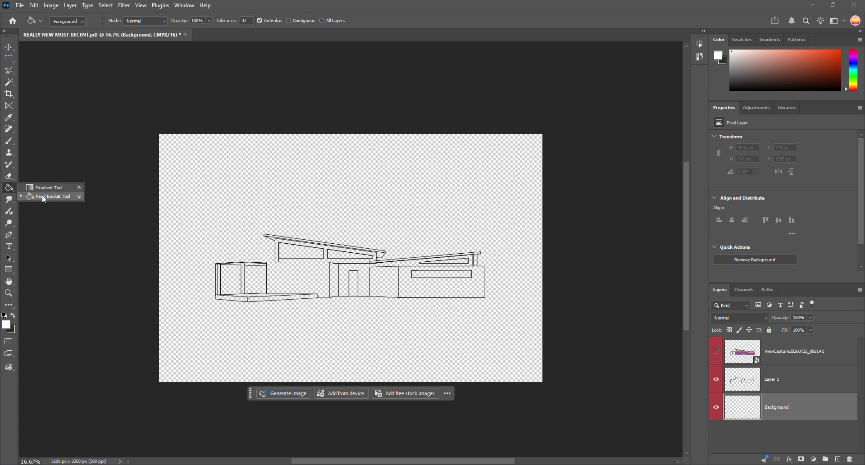
{"action": "left_click", "coordinate": [66, 196]}
{"action": "left_click", "coordinate": [398, 216]}
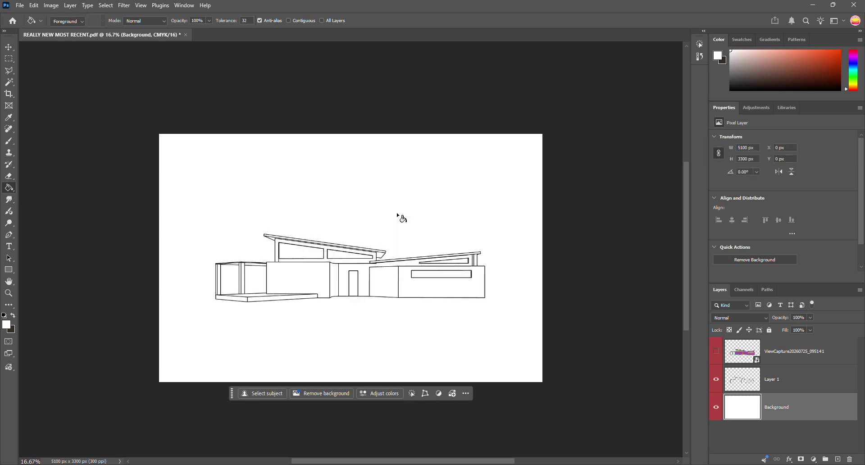
Place the ViewCapture20260725_095141 layer beneath Layer 1, and rename Layer 1 as Line and the ViewCapture layer as Material ID
{"action": "left_click_drag", "start_coordinate": [780, 353], "coordinate": [755, 380]}
{"action": "left_click", "coordinate": [717, 379]}
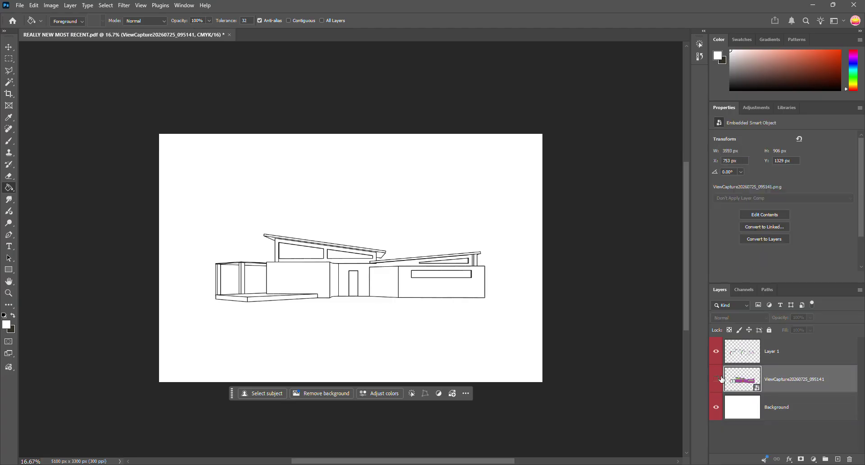
{"action": "double_click", "coordinate": [779, 353]}
{"action": "key", "text": "Return"}
{"action": "double_click", "coordinate": [786, 381]}
{"action": "type", "text": "Material ID"}
{"action": "key", "text": "Return"}
Make the Material ID layer visible beneath the line drawing
{"action": "left_click", "coordinate": [716, 380]}
{"action": "left_click", "coordinate": [716, 380]}
{"action": "left_click", "coordinate": [716, 380]}
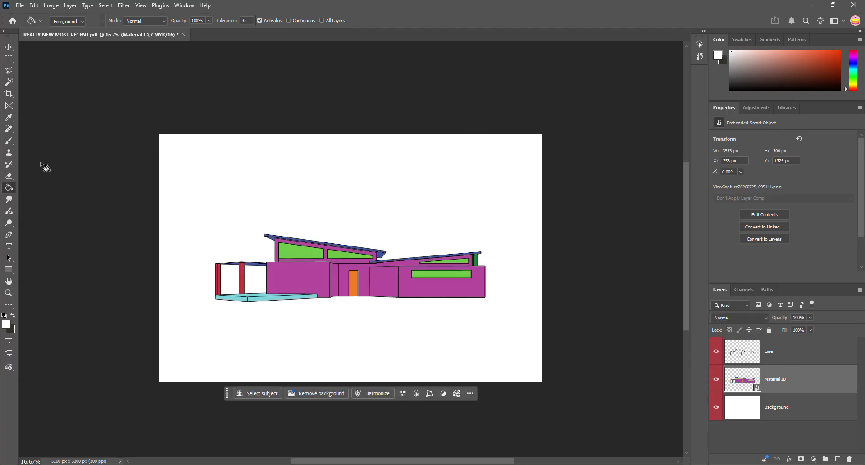
Try selecting the magenta wall areas of the Material ID layer with the Magic Wand, and clear the selection
{"action": "key", "text": "w"}
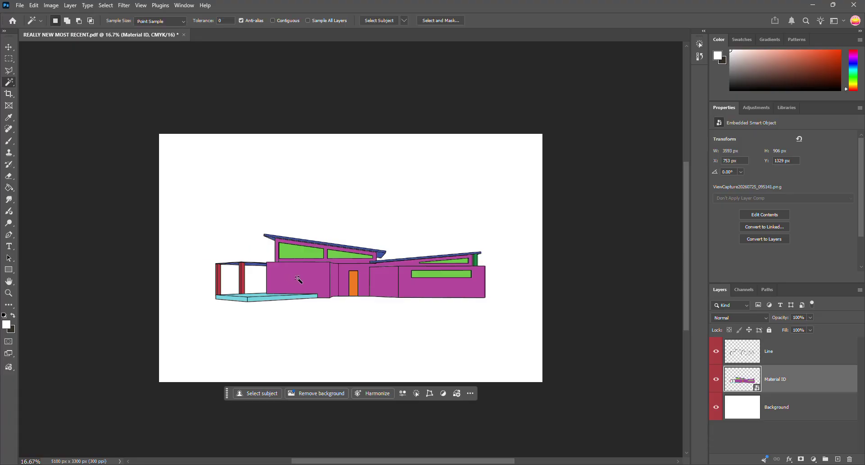
{"action": "left_click", "coordinate": [290, 279]}
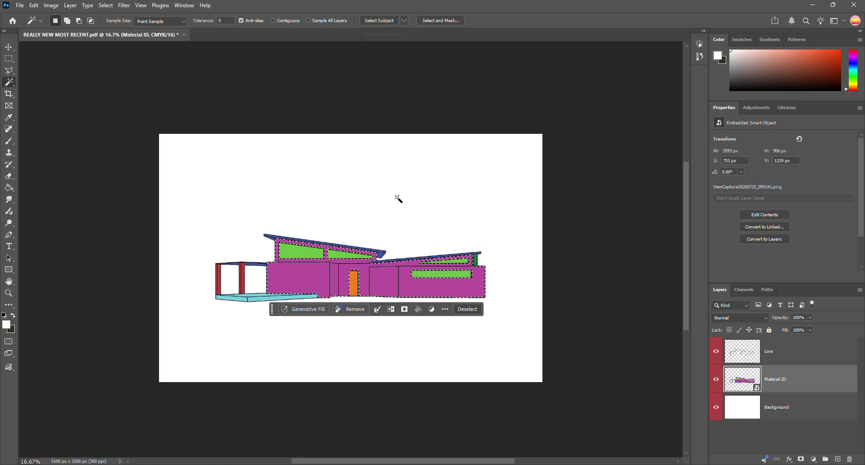
{"action": "left_click", "coordinate": [386, 21]}
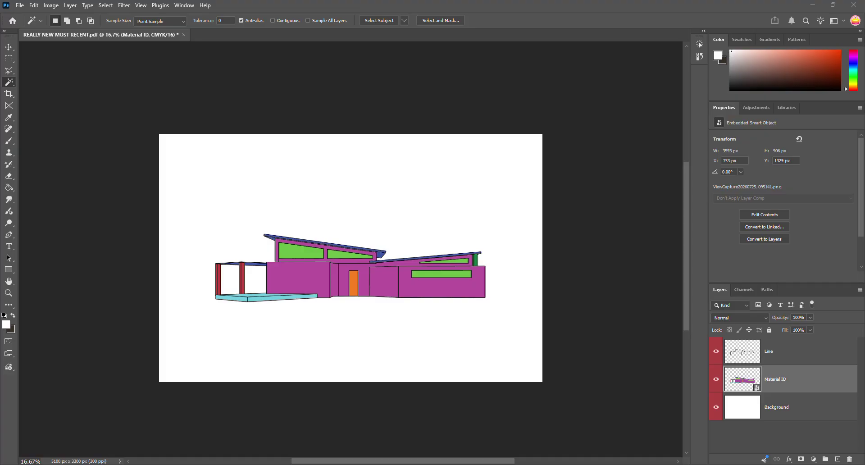
Switch to the browser, copy the Red Toned Rammed Earth image from the rammed earth texture results, and return to Photoshop
{"action": "key", "text": "alt+Tab"}
{"action": "left_click_drag", "start_coordinate": [614, 20], "coordinate": [431, 2]}
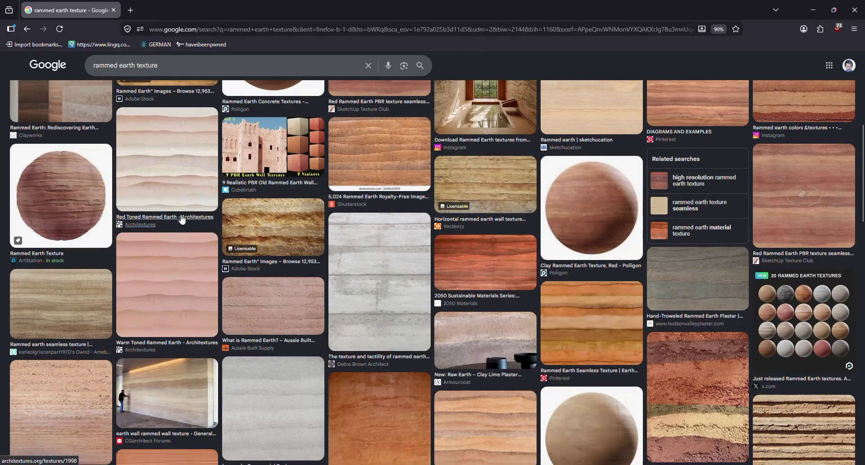
{"action": "left_click", "coordinate": [174, 187]}
{"action": "right_click", "coordinate": [683, 195]}
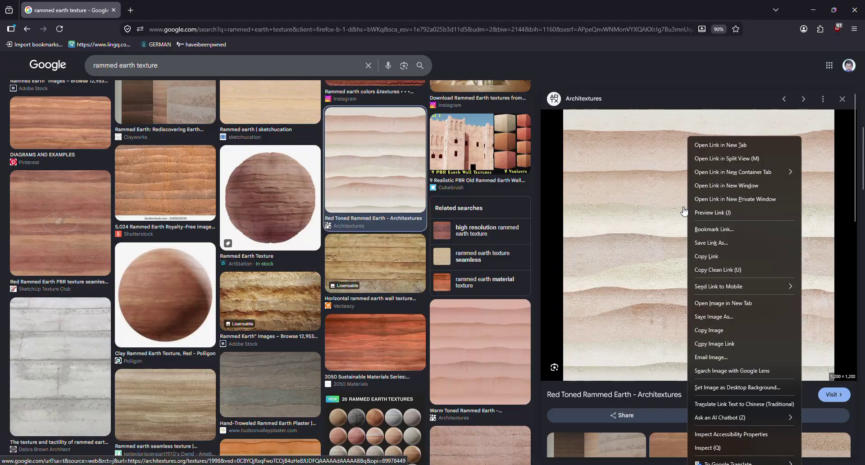
{"action": "left_click", "coordinate": [736, 329]}
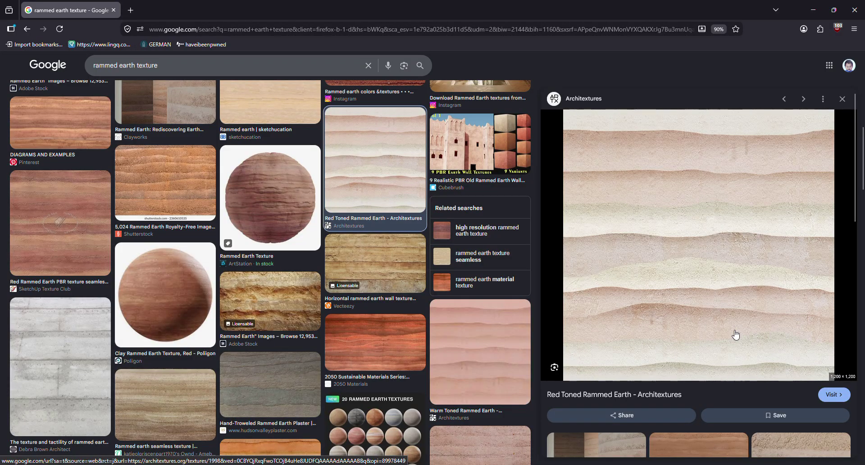
{"action": "key", "text": "alt+Tab"}
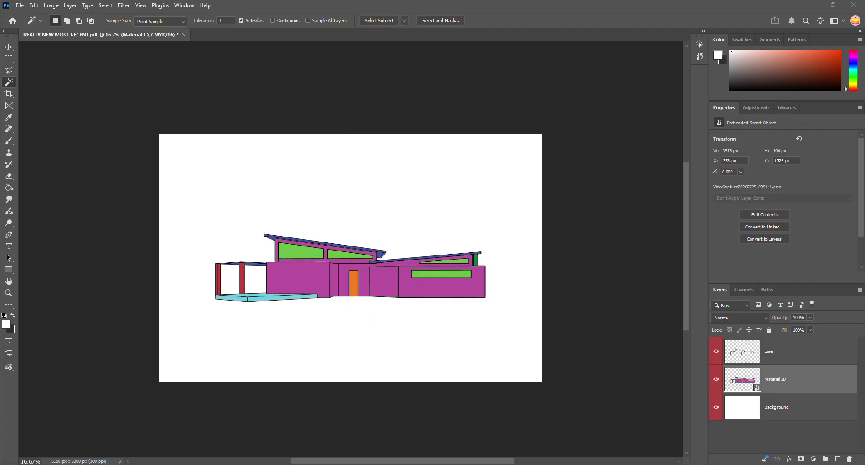
Add a layer named Rammed Earth above the Line layer and paste the copied texture into it with no selection active
{"action": "left_click", "coordinate": [383, 281]}
{"action": "left_click", "coordinate": [775, 350]}
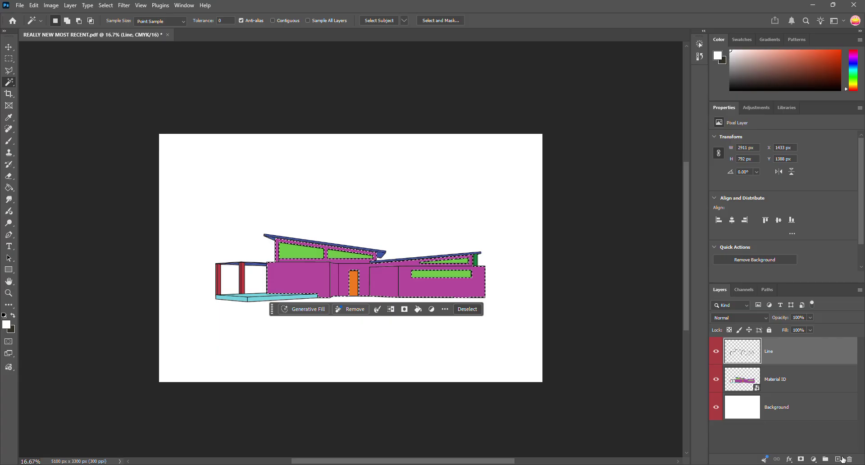
{"action": "left_click", "coordinate": [838, 459]}
{"action": "double_click", "coordinate": [780, 352]}
{"action": "type", "text": "Rammeld Earth"}
{"action": "key", "text": "Return"}
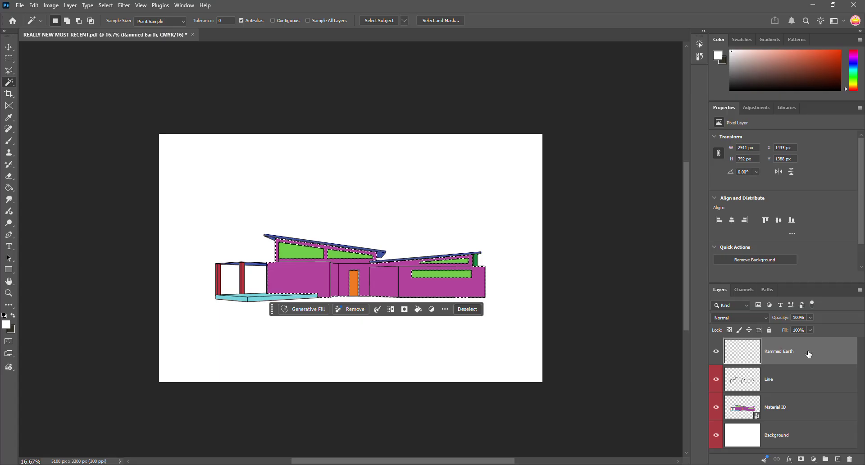
{"action": "left_click", "coordinate": [467, 308]}
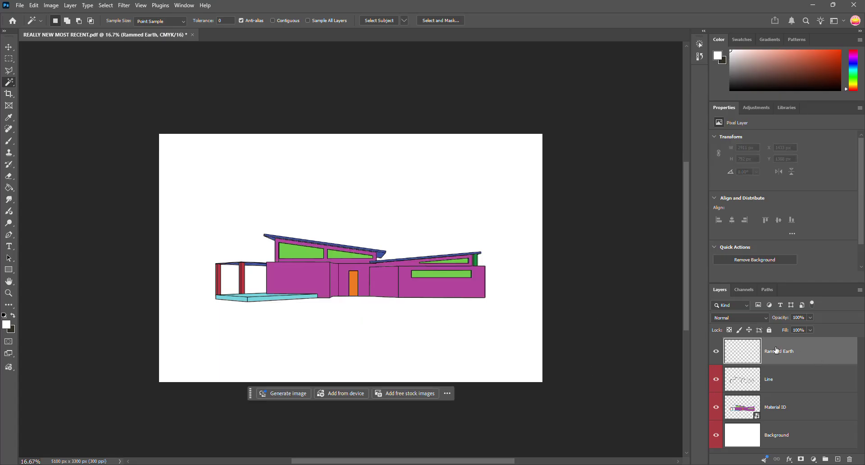
{"action": "key", "text": "ctrl+v"}
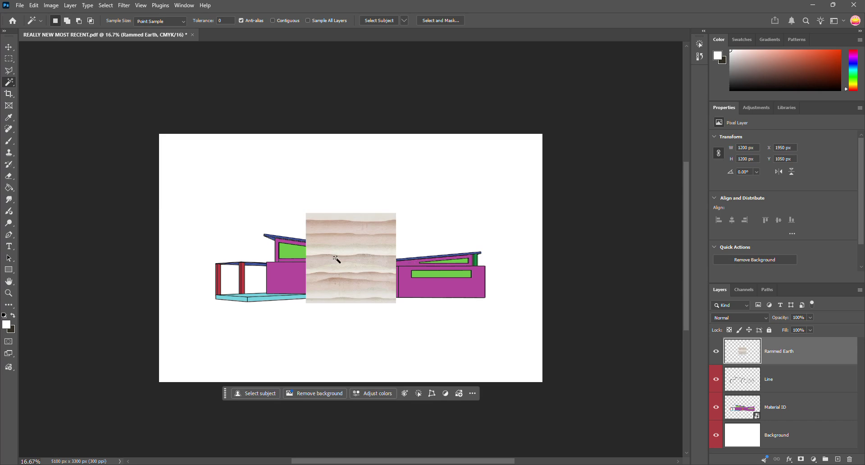
Move the rammed earth texture over the house and stretch its width to about 271% so it covers the walls
{"action": "key", "text": "v"}
{"action": "left_click_drag", "start_coordinate": [364, 251], "coordinate": [490, 258]}
{"action": "key", "text": "ctrl+t"}
{"action": "mouse_move", "coordinate": [442, 245]}
{"action": "left_mouse_down"}
{"action": "mouse_move", "coordinate": [448, 291]}
{"action": "mouse_move", "coordinate": [440, 251]}
{"action": "left_mouse_up"}
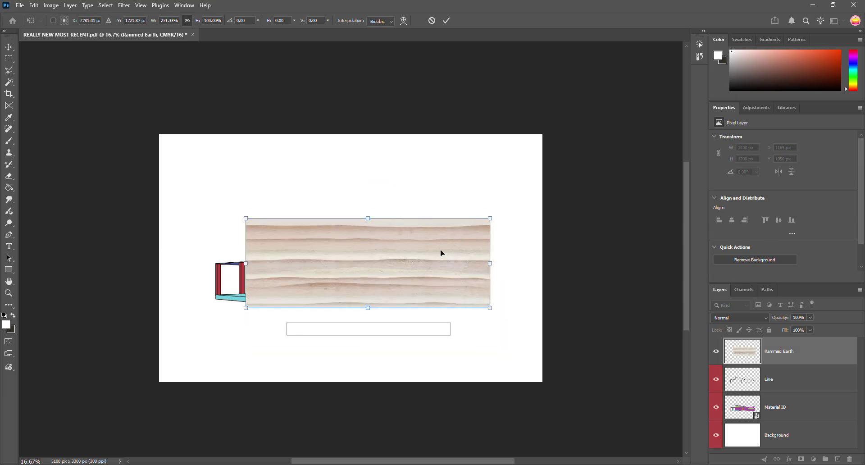
Hide the Rammed Earth layer and select the magenta wall areas of the Material ID layer with the Magic Wand
{"action": "left_click", "coordinate": [716, 352]}
{"action": "left_click", "coordinate": [775, 408]}
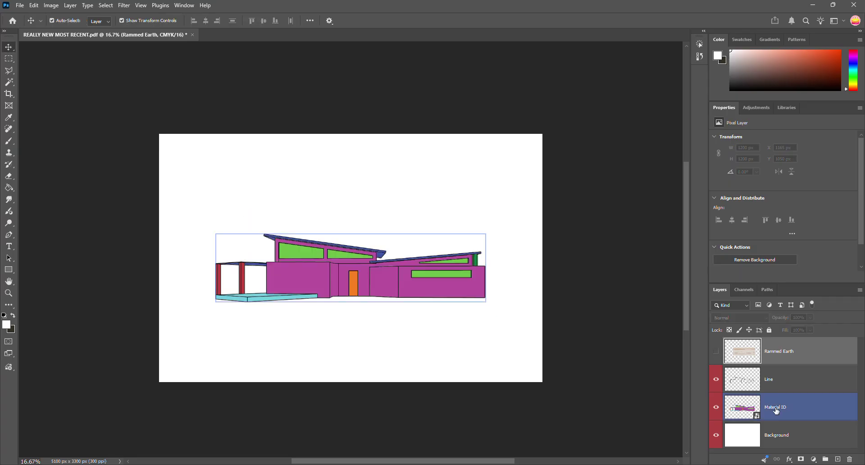
{"action": "key", "text": "w"}
{"action": "left_click", "coordinate": [389, 285]}
{"action": "left_click", "coordinate": [342, 282], "text": "shift"}
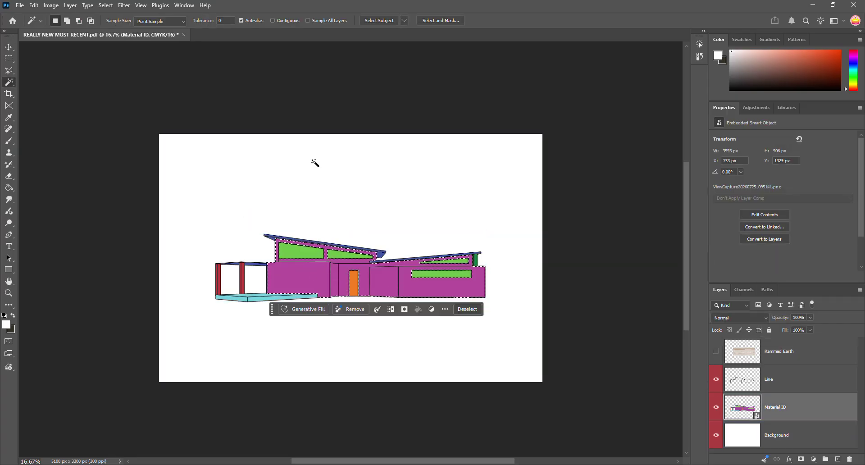
Try selecting the magenta walls with the Magic Wand's Contiguous option on and off, clearing the selection each time
{"action": "left_click", "coordinate": [272, 20]}
{"action": "key", "text": "ctrl+d"}
{"action": "left_click", "coordinate": [314, 281]}
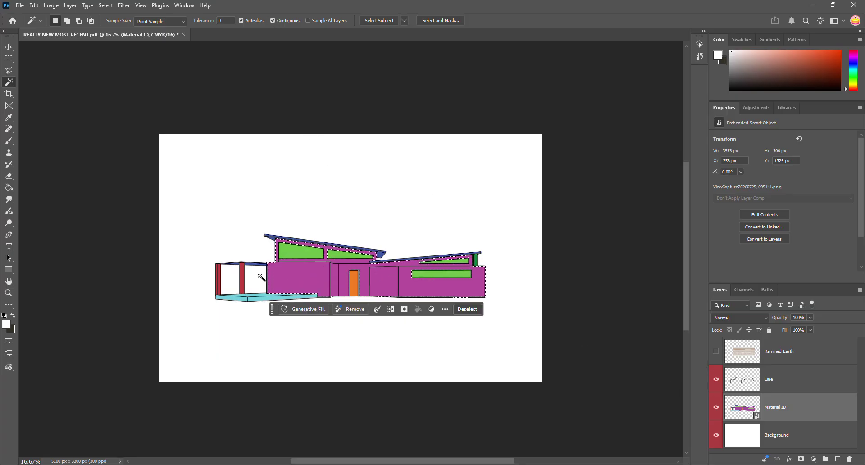
{"action": "key", "text": "ctrl+d"}
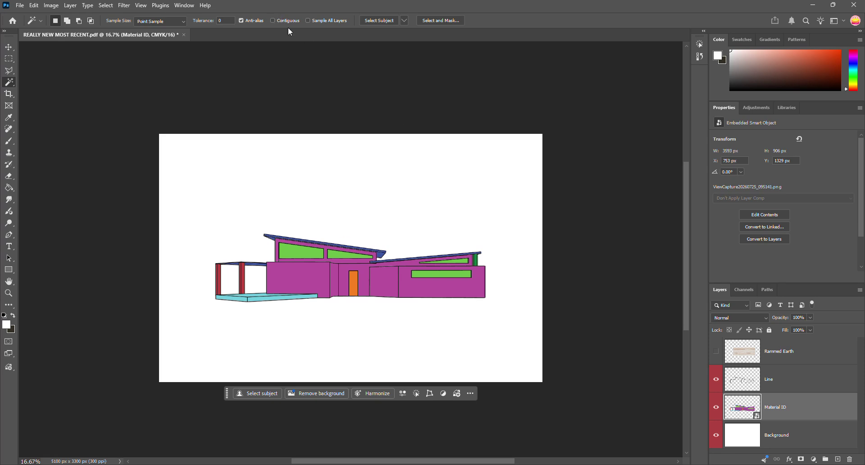
{"action": "left_click", "coordinate": [321, 282]}
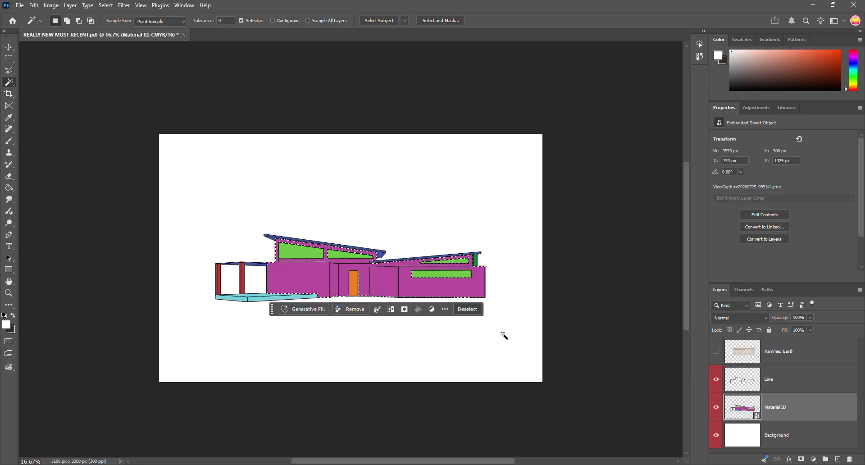
{"action": "key", "text": "ctrl+d"}
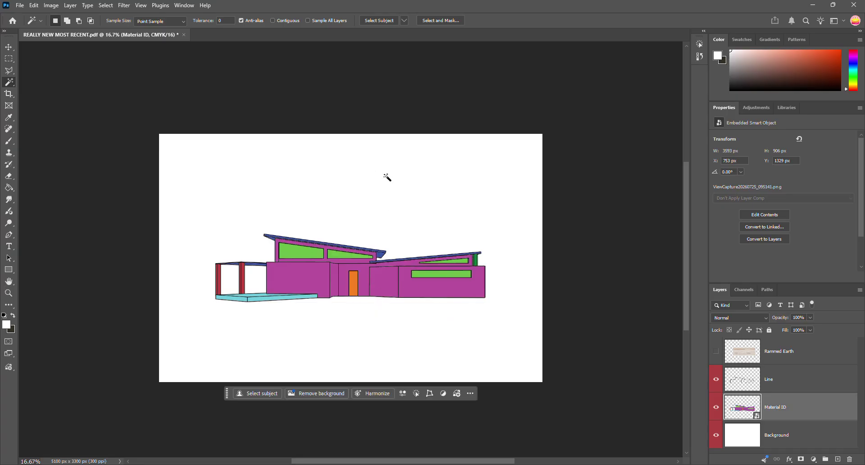
Try selecting the green windows with the Magic Wand, once with Contiguous on and once off, clearing each selection
{"action": "left_click", "coordinate": [307, 252]}
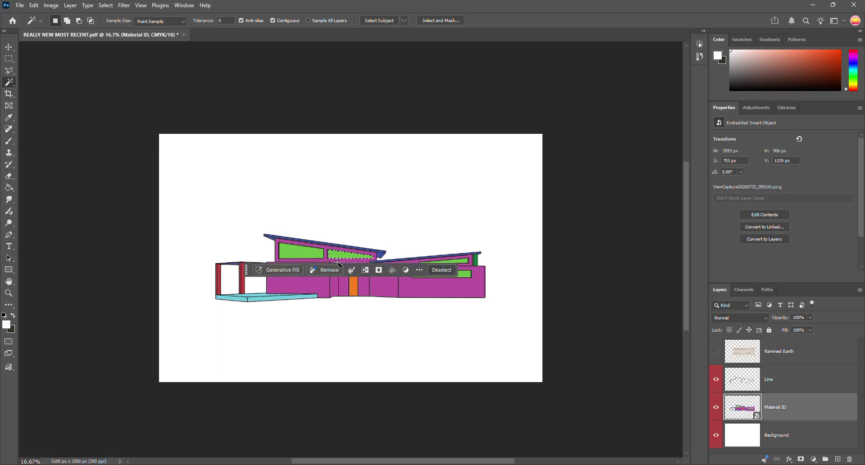
{"action": "key", "text": "ctrl+d"}
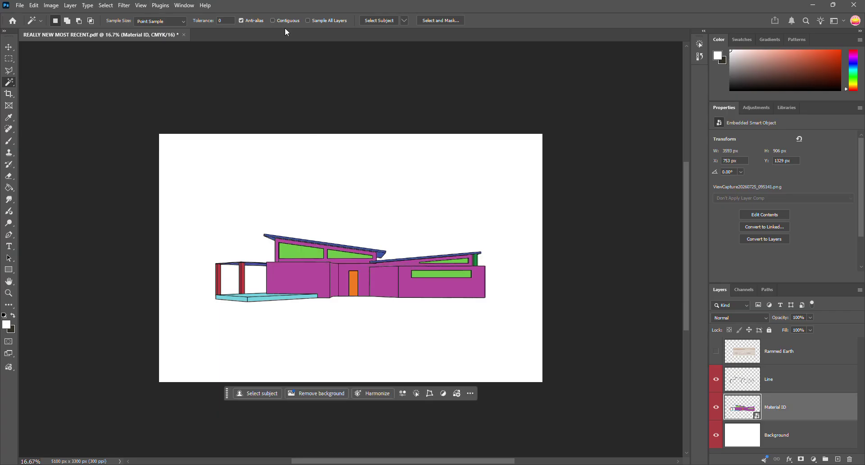
{"action": "left_click", "coordinate": [302, 254]}
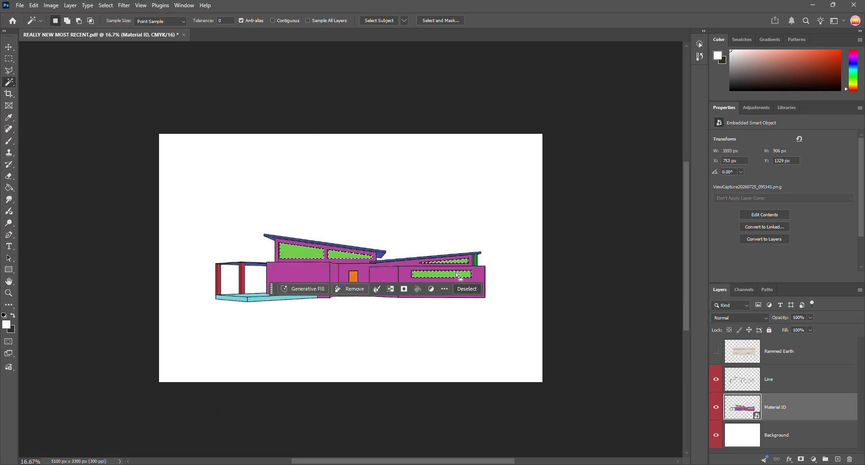
{"action": "key", "text": "ctrl+d"}
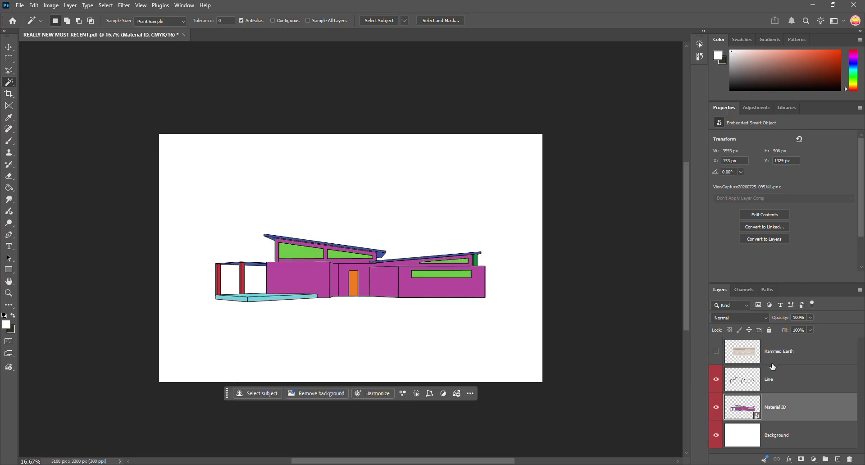
Select all magenta walls with Contiguous off, show the Rammed Earth layer and mask it to that selection
{"action": "left_click", "coordinate": [279, 21]}
{"action": "left_click", "coordinate": [320, 282]}
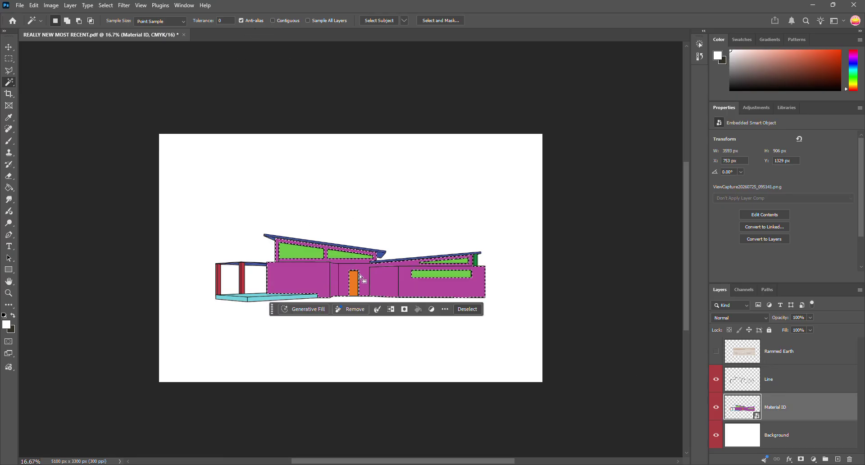
{"action": "left_click", "coordinate": [715, 351]}
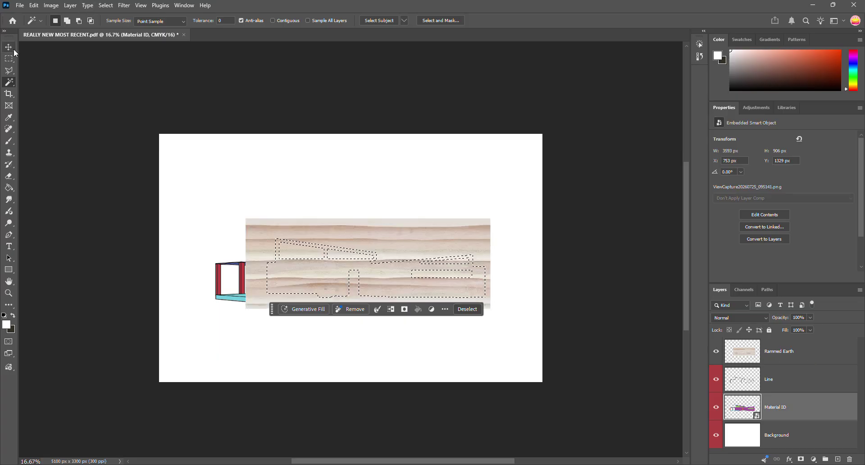
{"action": "left_click", "coordinate": [805, 358]}
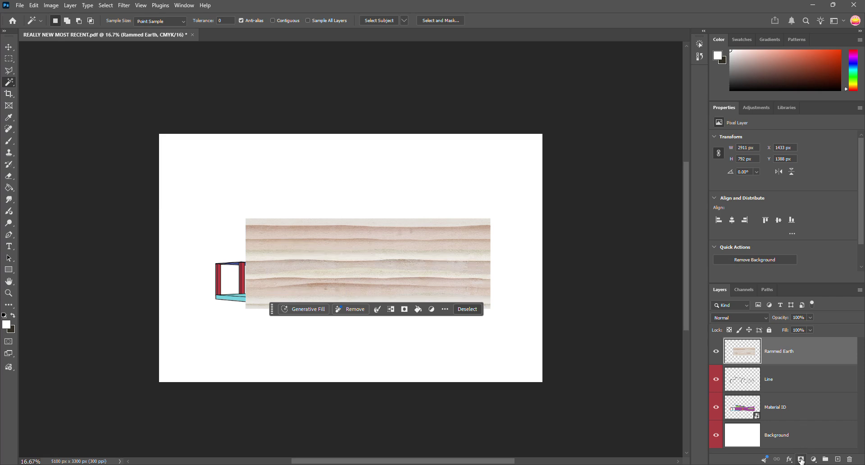
{"action": "left_click", "coordinate": [801, 459]}
{"action": "key", "text": "v"}
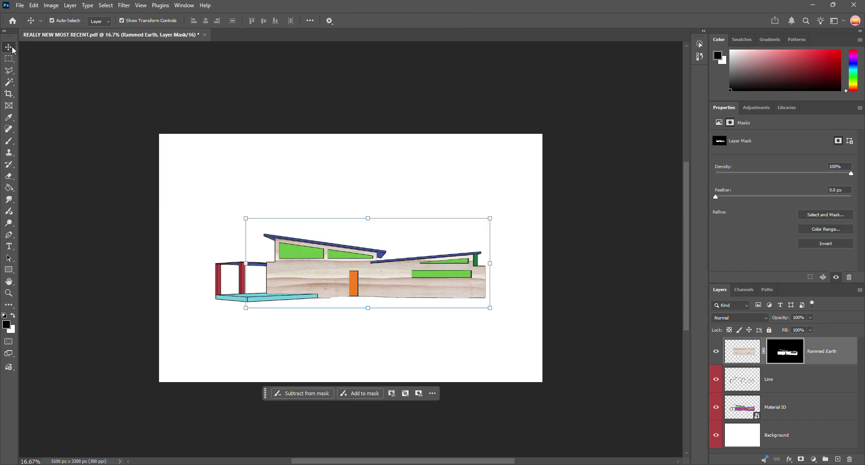
Hide the Material ID layer and set the Rammed Earth layer's opacity to 36%
{"action": "left_click", "coordinate": [716, 408]}
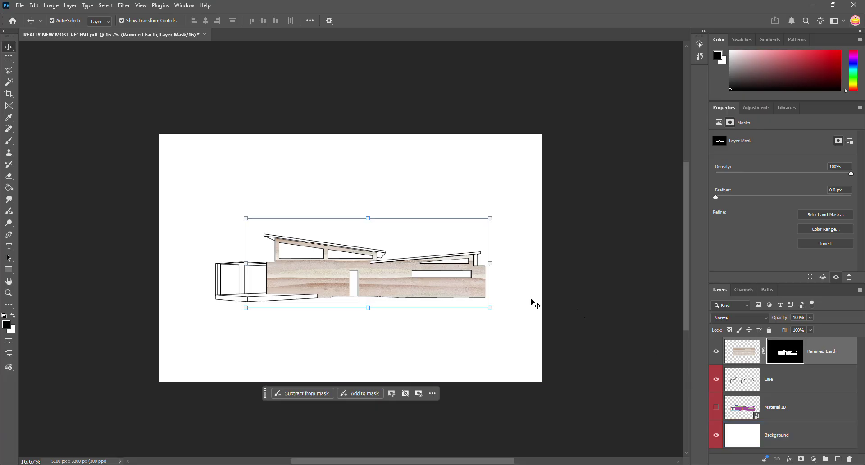
{"action": "left_click", "coordinate": [551, 299]}
{"action": "left_click", "coordinate": [813, 351]}
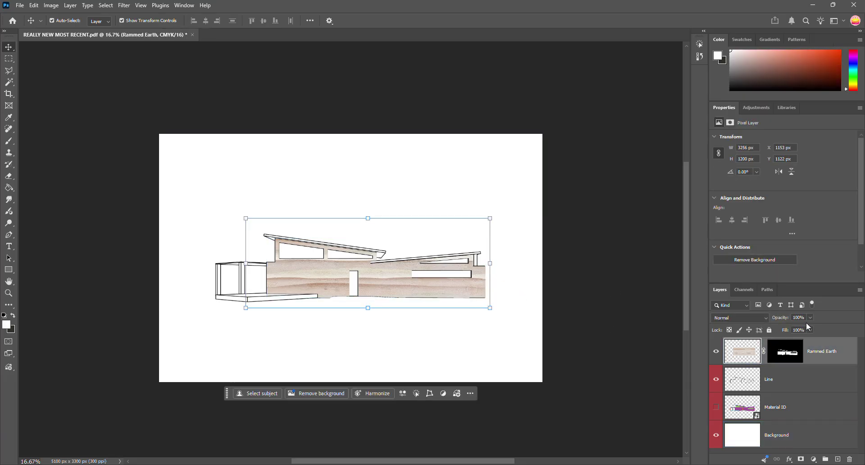
{"action": "left_click", "coordinate": [810, 329]}
{"action": "left_click_drag", "start_coordinate": [809, 328], "coordinate": [784, 333]}
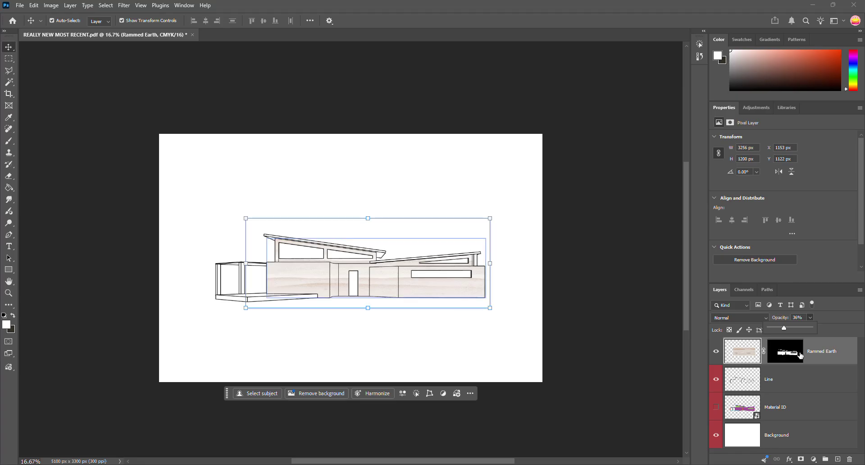
Try painting black over the house on the Rammed Earth layer mask with the Brush, and undo the stroke
{"action": "left_click", "coordinate": [798, 358]}
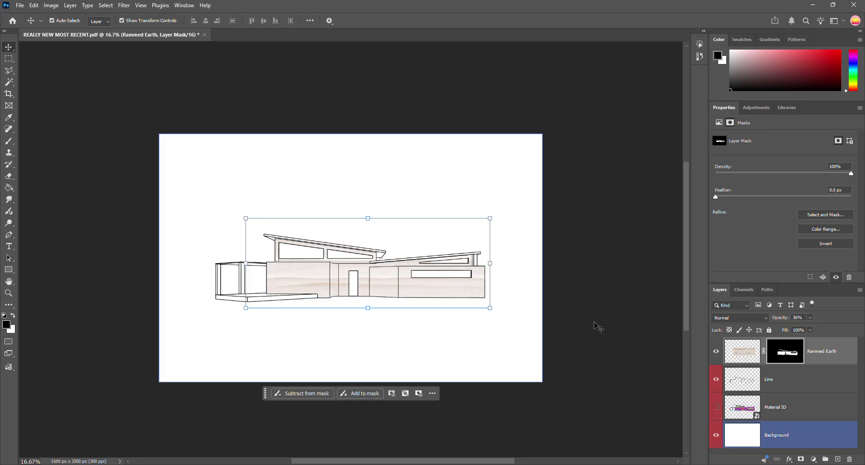
{"action": "key", "text": "b"}
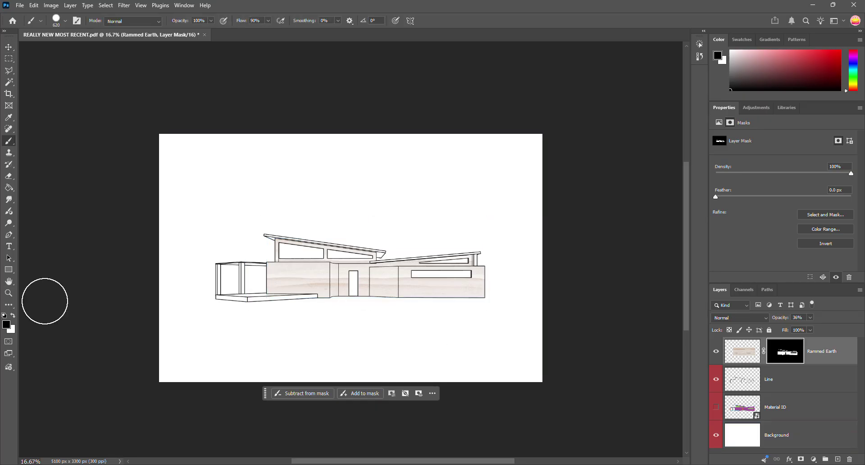
{"action": "mouse_move", "coordinate": [284, 255]}
{"action": "left_mouse_down"}
{"action": "mouse_move", "coordinate": [421, 278]}
{"action": "mouse_move", "coordinate": [259, 278]}
{"action": "left_mouse_up"}
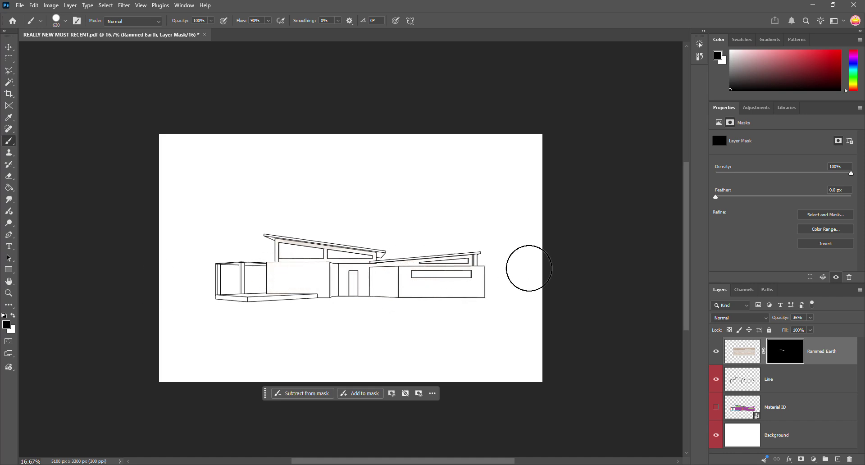
{"action": "key", "text": "ctrl+z"}
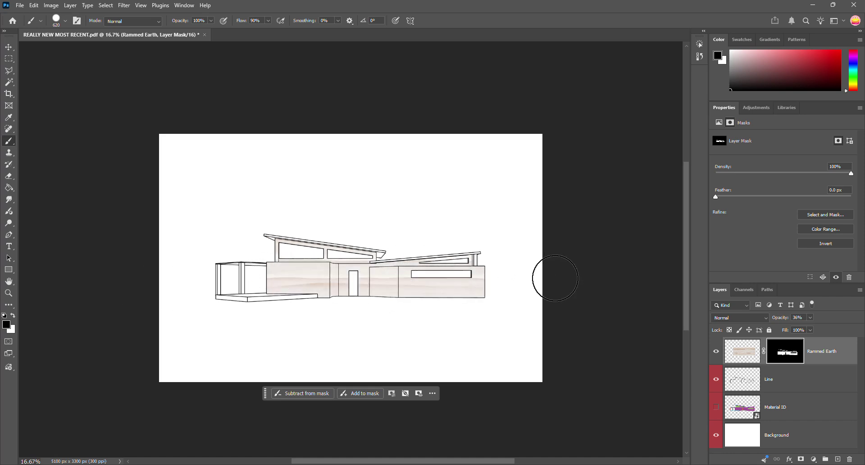
Try painting white around the house on the Rammed Earth mask, undo it and return to the Move tool
{"action": "left_click", "coordinate": [13, 316]}
{"action": "mouse_move", "coordinate": [347, 272]}
{"action": "left_mouse_down"}
{"action": "mouse_move", "coordinate": [290, 285]}
{"action": "mouse_move", "coordinate": [429, 263]}
{"action": "mouse_move", "coordinate": [336, 304]}
{"action": "mouse_move", "coordinate": [390, 293]}
{"action": "left_mouse_up"}
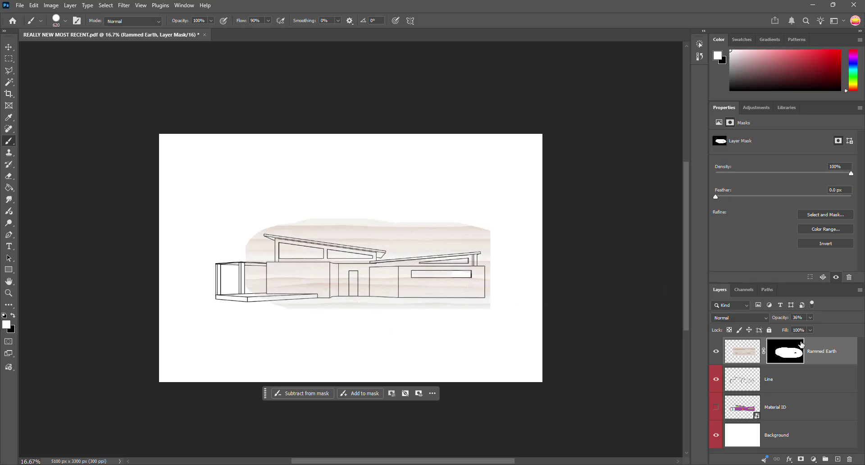
{"action": "key", "text": "ctrl+z"}
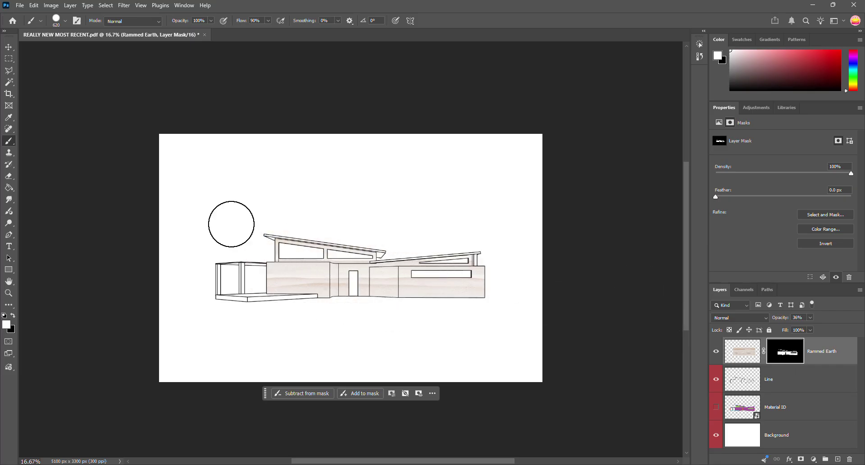
{"action": "left_click", "coordinate": [8, 47]}
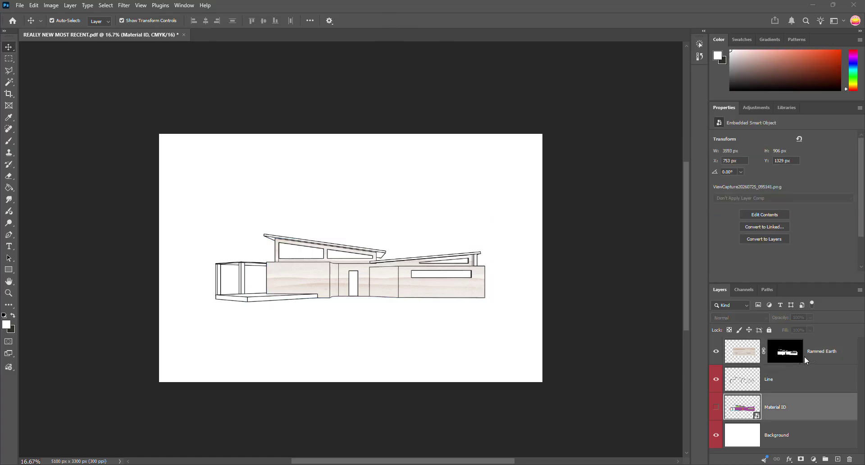
Add a new layer above Rammed Earth and name it Pallette
{"action": "left_click", "coordinate": [837, 460]}
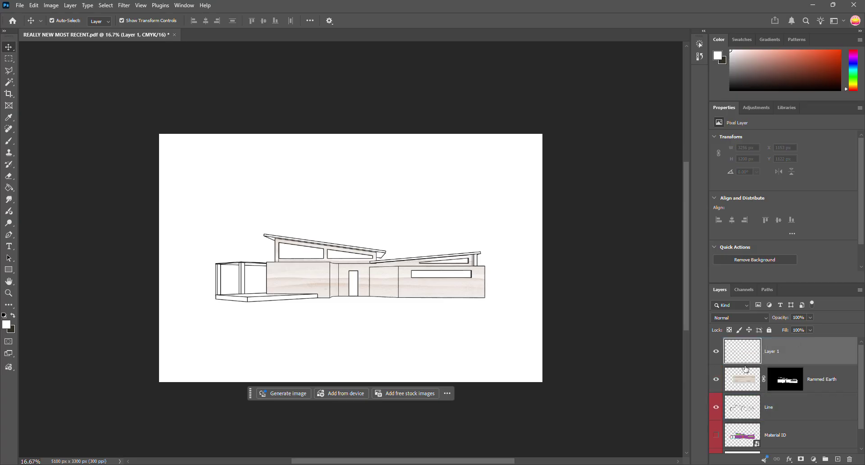
{"action": "double_click", "coordinate": [785, 351]}
{"action": "key", "text": "Return"}
Switch to the browser, copy a screenshot of the Pantone Powdered Pastels swatch column, and return to Photoshop
{"action": "key", "text": "alt+Tab"}
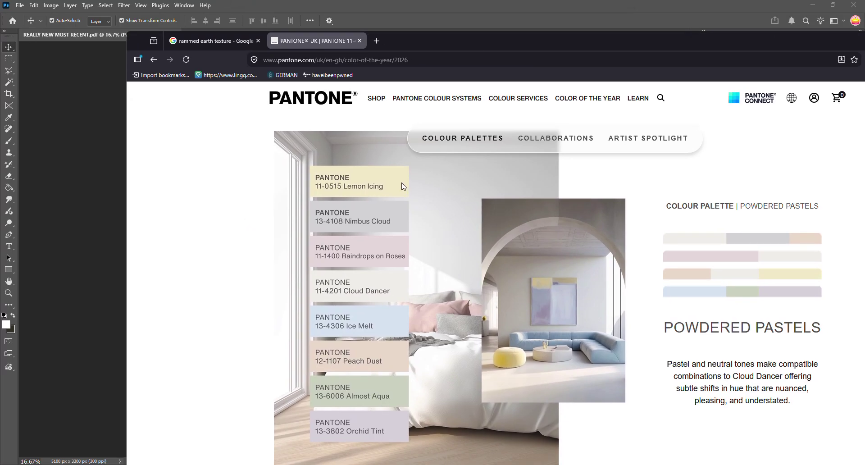
{"action": "left_click_drag", "start_coordinate": [516, 45], "coordinate": [483, 31]}
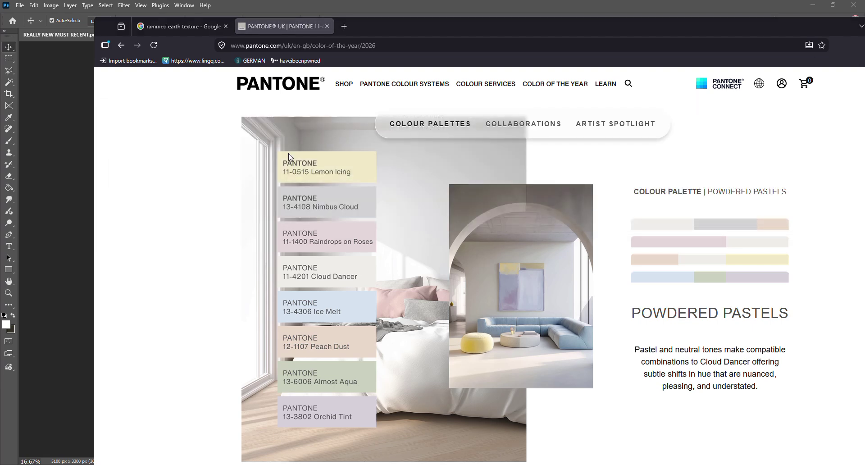
{"action": "right_click", "coordinate": [315, 297]}
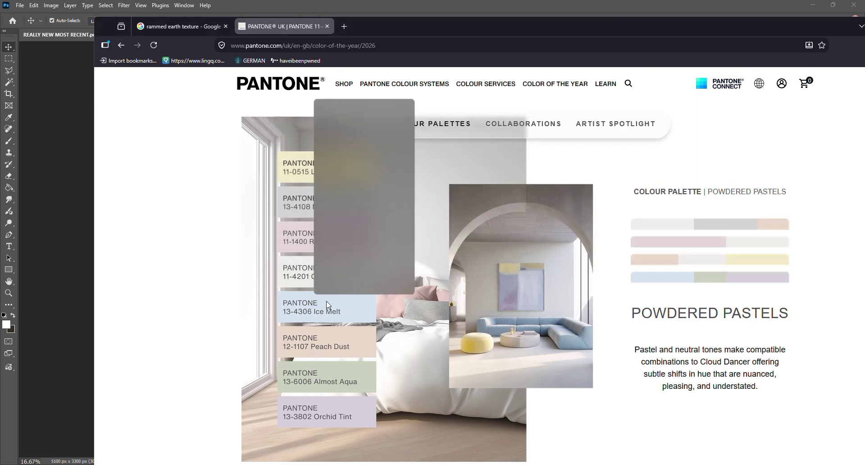
{"action": "left_click", "coordinate": [341, 209]}
{"action": "left_click_drag", "start_coordinate": [264, 140], "coordinate": [381, 419]}
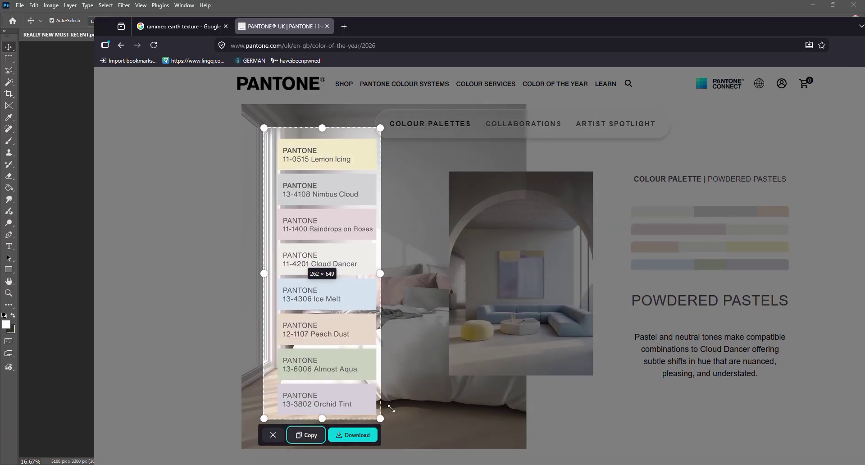
{"action": "left_click", "coordinate": [314, 443]}
{"action": "key", "text": "alt+Tab"}
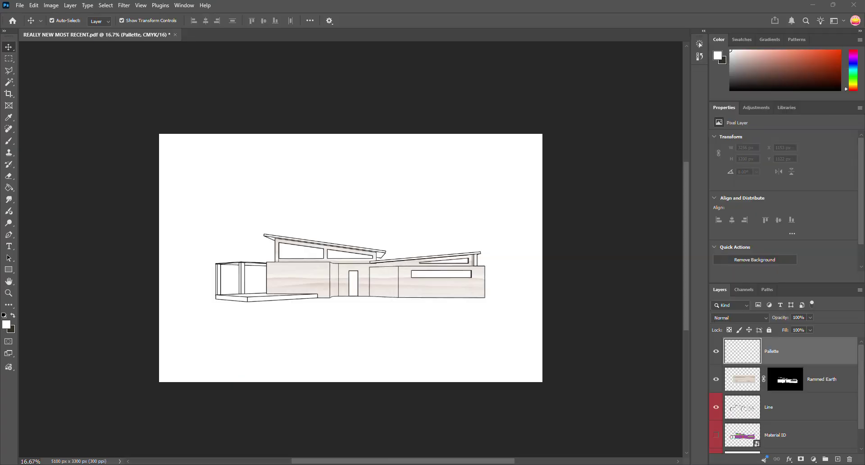
Paste the swatch image into the Pallette layer, scale it to about 321% and place it in the canvas's upper-right corner
{"action": "key", "text": "ctrl+v"}
{"action": "left_click_drag", "start_coordinate": [352, 242], "coordinate": [507, 169]}
{"action": "left_click_drag", "start_coordinate": [496, 210], "coordinate": [469, 277]}
{"action": "left_click_drag", "start_coordinate": [496, 233], "coordinate": [518, 217]}
{"action": "left_click_drag", "start_coordinate": [490, 263], "coordinate": [509, 254]}
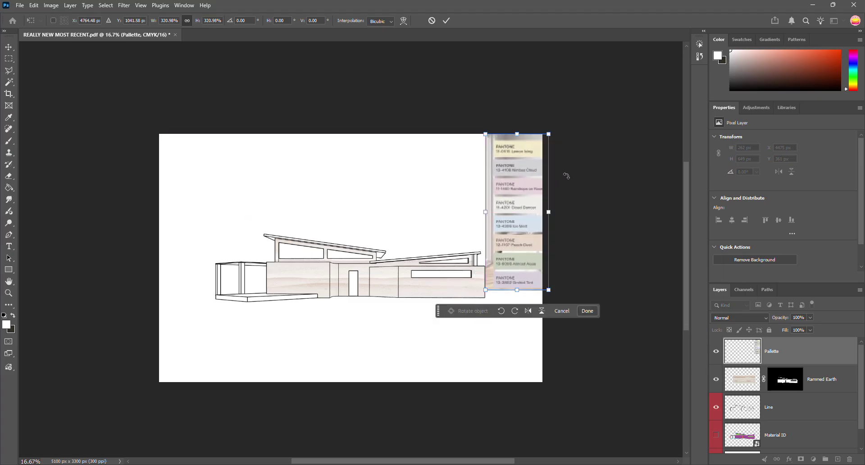
{"action": "left_click", "coordinate": [588, 310]}
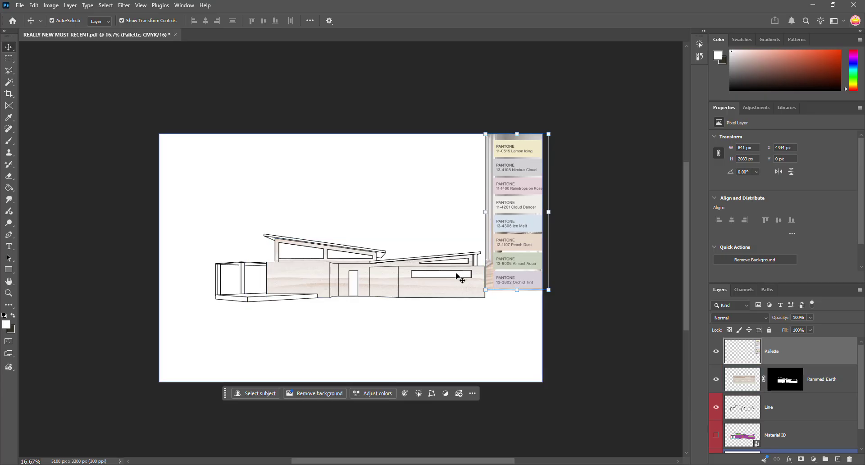
Sample the Lemon Icing, Nimbus Cloud and Raindrops on Roses swatches with the Eyedropper
{"action": "key", "text": "i"}
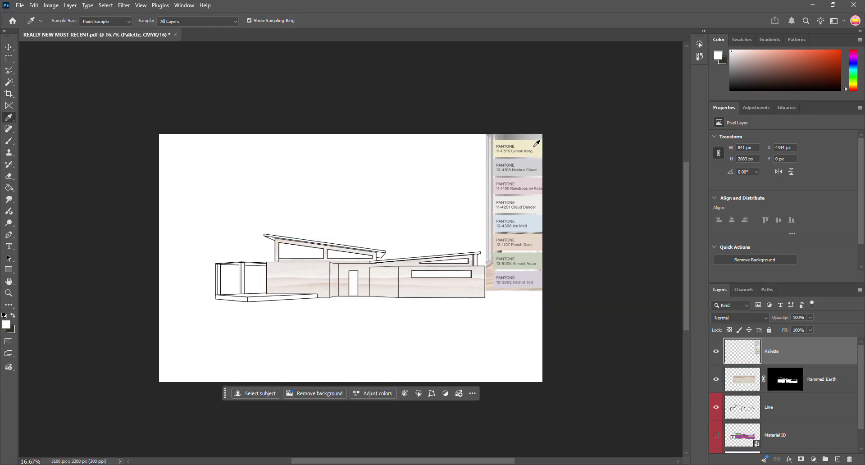
{"action": "left_click", "coordinate": [534, 144]}
{"action": "left_click", "coordinate": [527, 164]}
{"action": "left_click", "coordinate": [525, 184]}
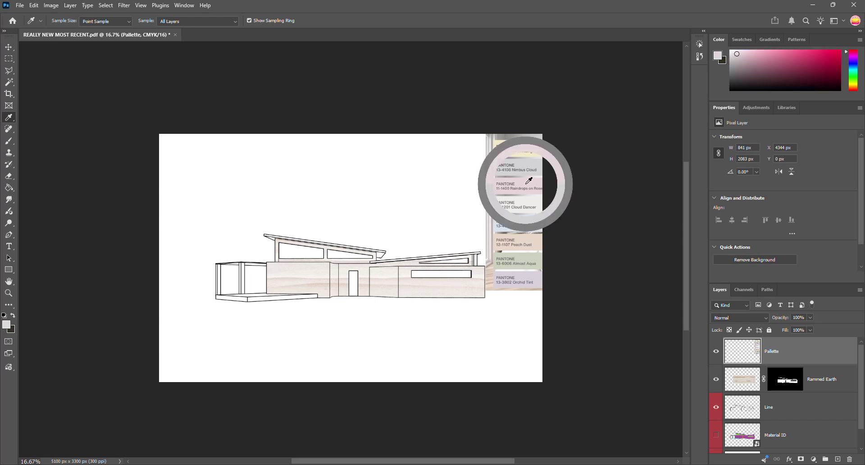
Sample the Cloud Dancer swatch, and add a new layer above Pallette named Roof, Grade
{"action": "left_click", "coordinate": [528, 202]}
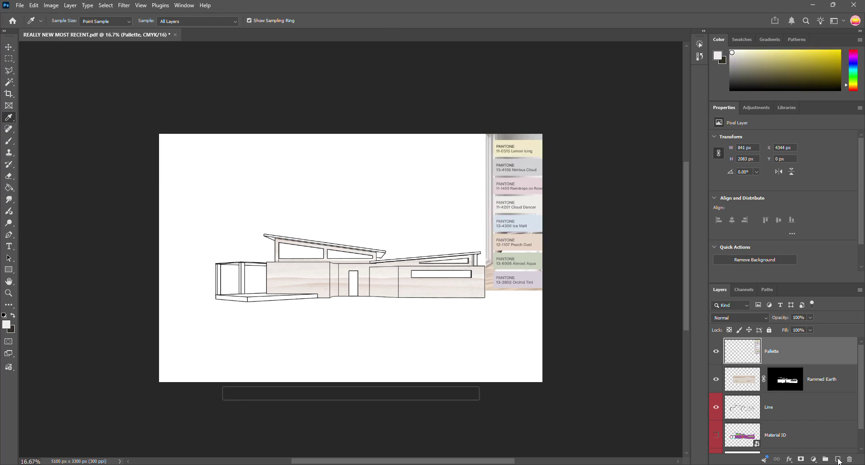
{"action": "left_click", "coordinate": [837, 459]}
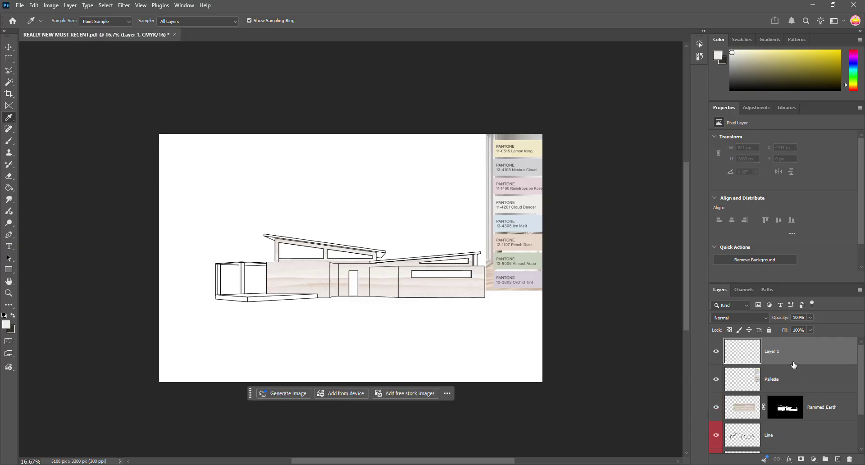
{"action": "double_click", "coordinate": [772, 351]}
{"action": "type", "text": "Roof"}
{"action": "key", "text": "Return"}
{"action": "double_click", "coordinate": [773, 354]}
{"action": "type", "text": ", Grade."}
{"action": "key", "text": "Return"}
Show the Material ID layer and select its blue roof and cyan grade areas with the Magic Wand
{"action": "scroll", "coordinate": [784, 419], "scroll_direction": "down", "scroll_amount": 2}
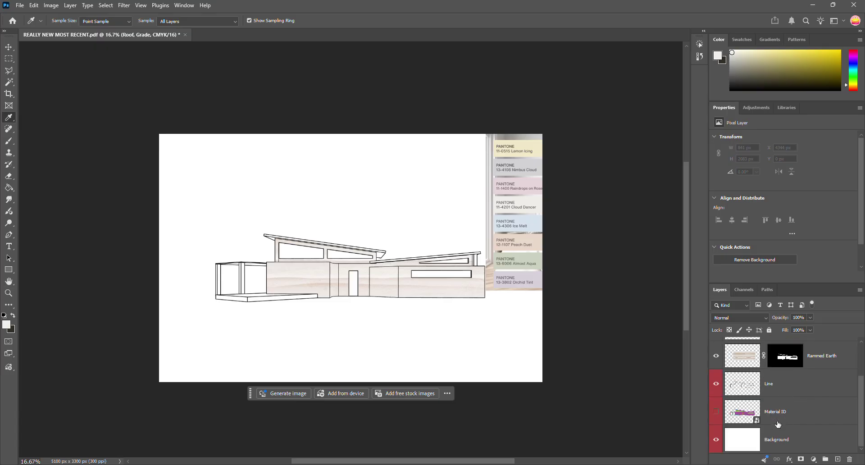
{"action": "left_click", "coordinate": [716, 416]}
{"action": "left_click", "coordinate": [842, 409]}
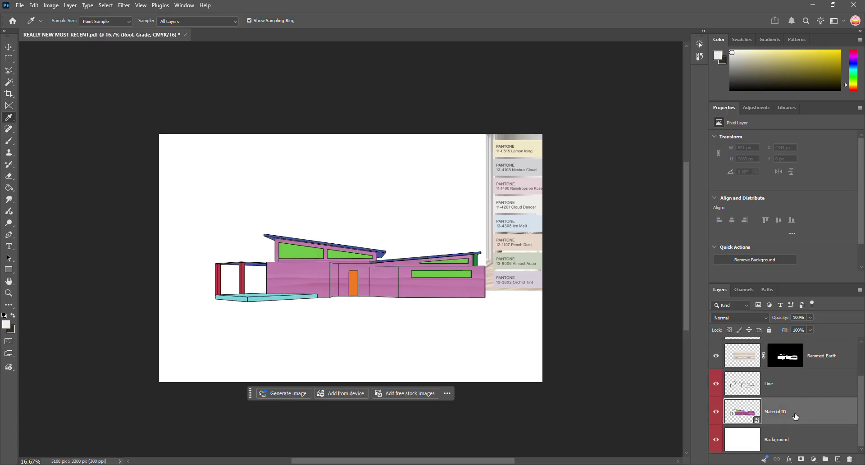
{"action": "key", "text": "w"}
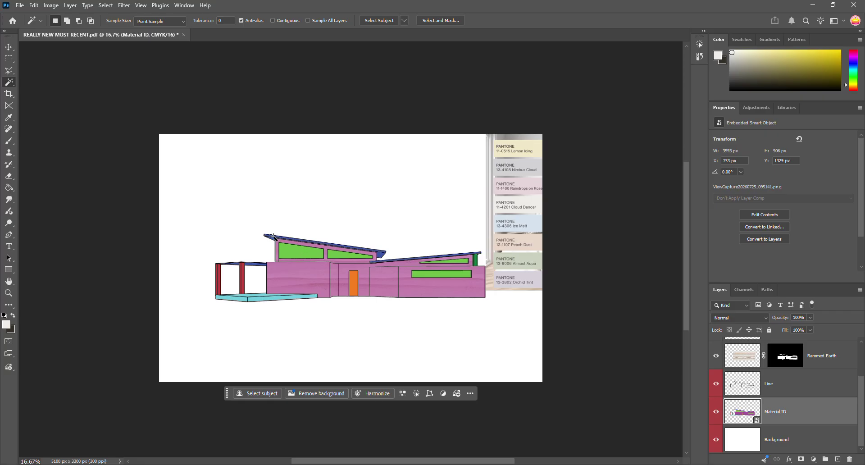
{"action": "left_click", "coordinate": [271, 236]}
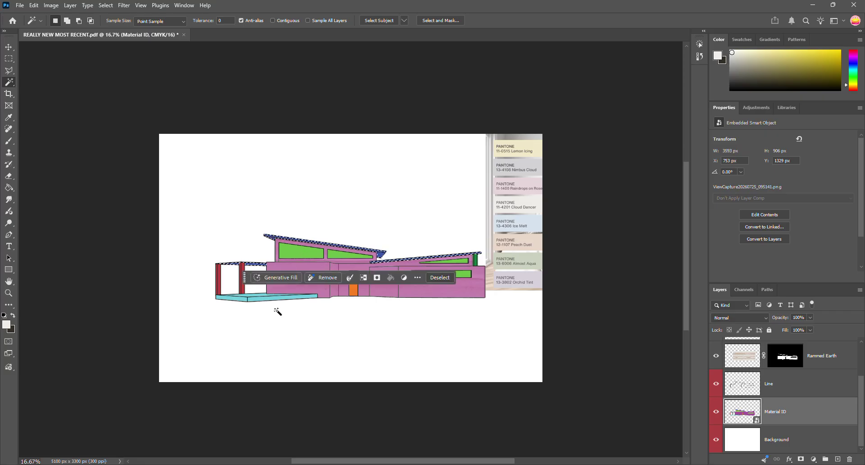
{"action": "left_click", "coordinate": [261, 300], "text": "shift"}
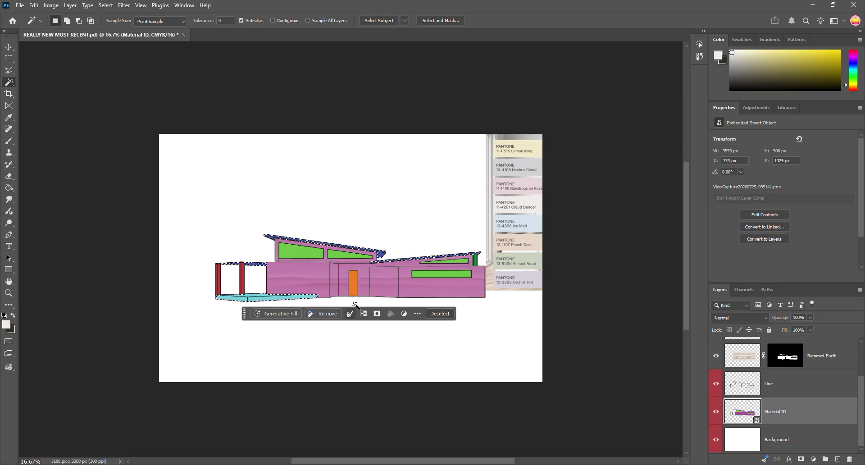
{"action": "scroll", "coordinate": [778, 373], "scroll_direction": "up", "scroll_amount": 2}
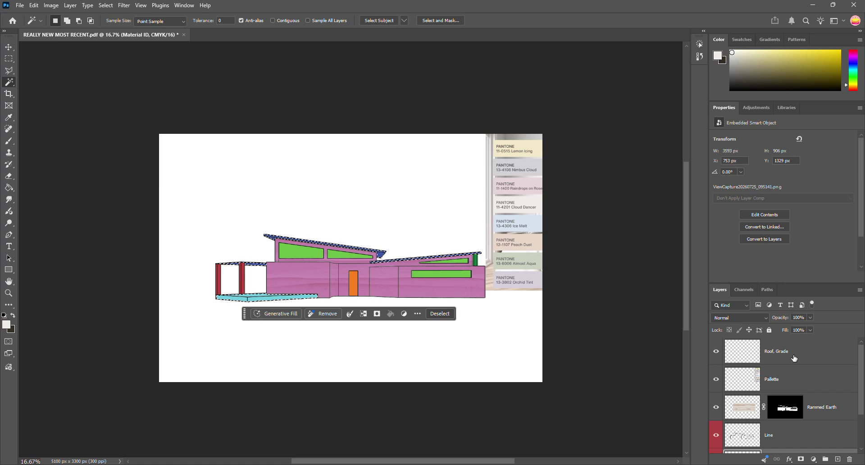
Paint the selected roof and grade areas Cloud Dancer on the Roof, Grade layer, deselect, and hide Material ID
{"action": "left_click", "coordinate": [794, 358]}
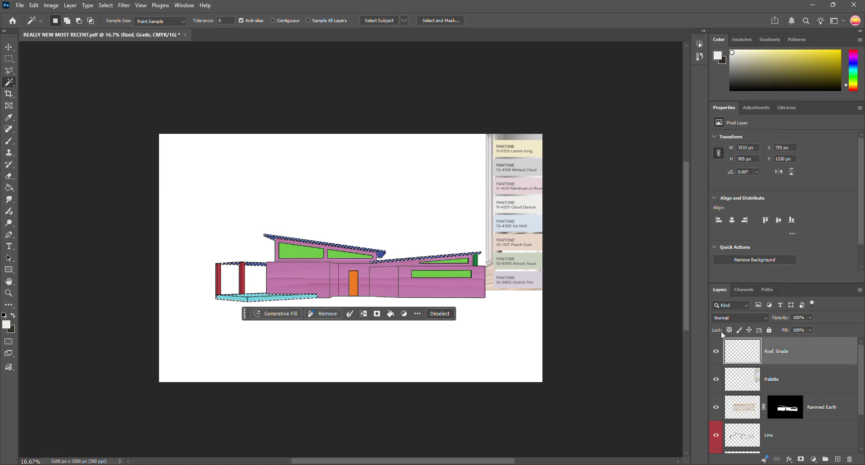
{"action": "key", "text": "i"}
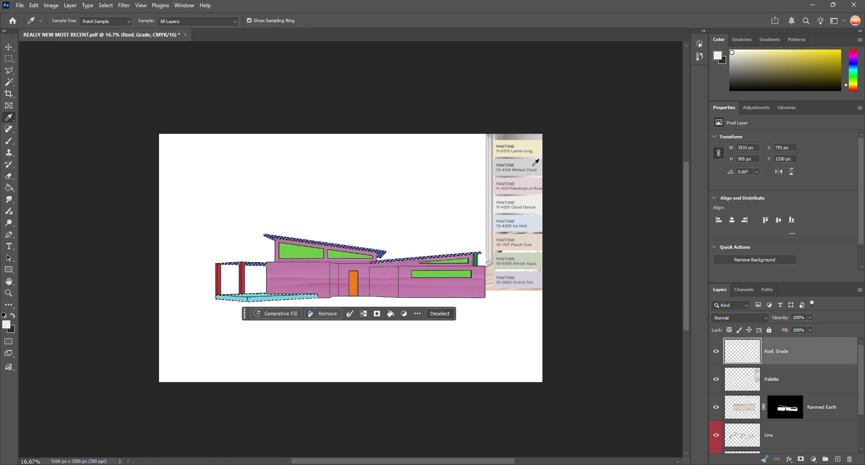
{"action": "left_click_drag", "start_coordinate": [529, 201], "coordinate": [528, 203]}
{"action": "key", "text": "b"}
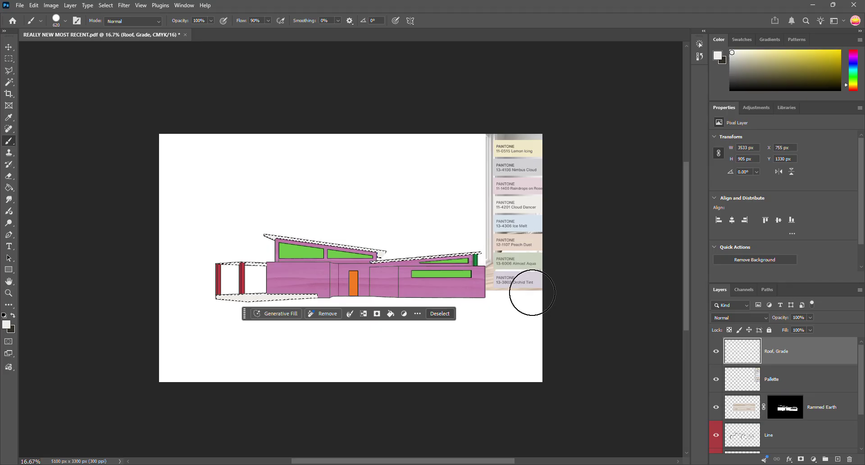
{"action": "key", "text": "ctrl+d"}
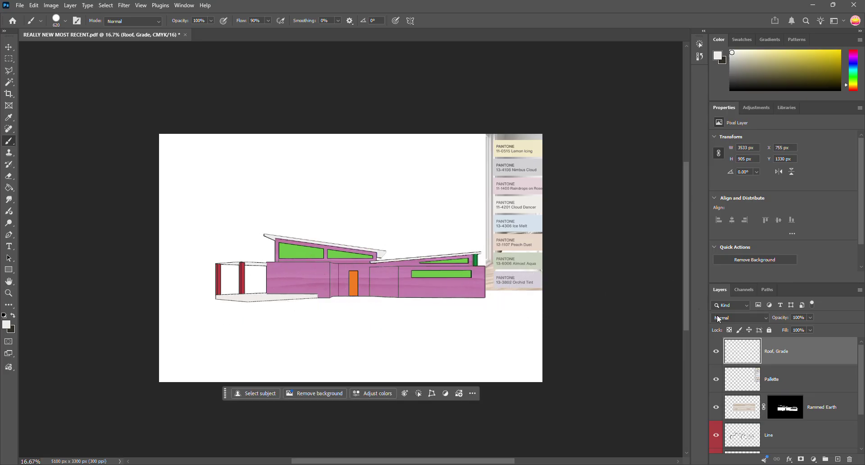
{"action": "scroll", "coordinate": [765, 374], "scroll_direction": "down", "scroll_amount": 2}
{"action": "left_click", "coordinate": [715, 411]}
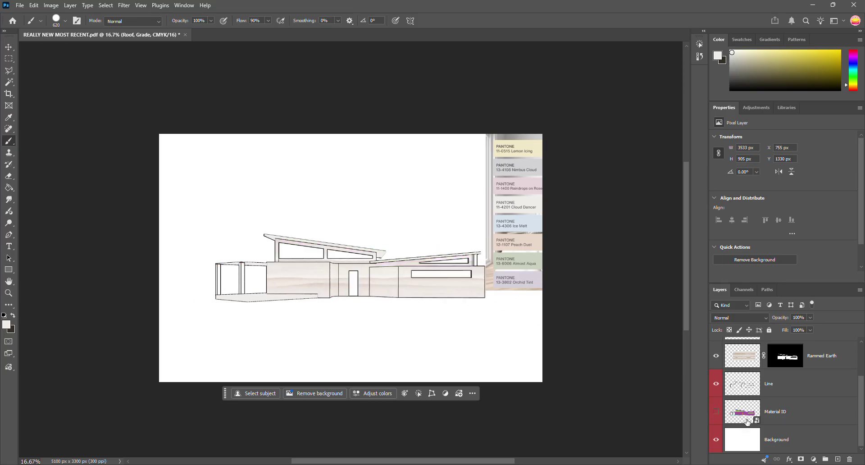
Make Material ID visible again and reselect its roof and grade areas together with the Magic Wand
{"action": "left_click", "coordinate": [716, 412]}
{"action": "scroll", "coordinate": [719, 413], "scroll_direction": "up", "scroll_amount": 2}
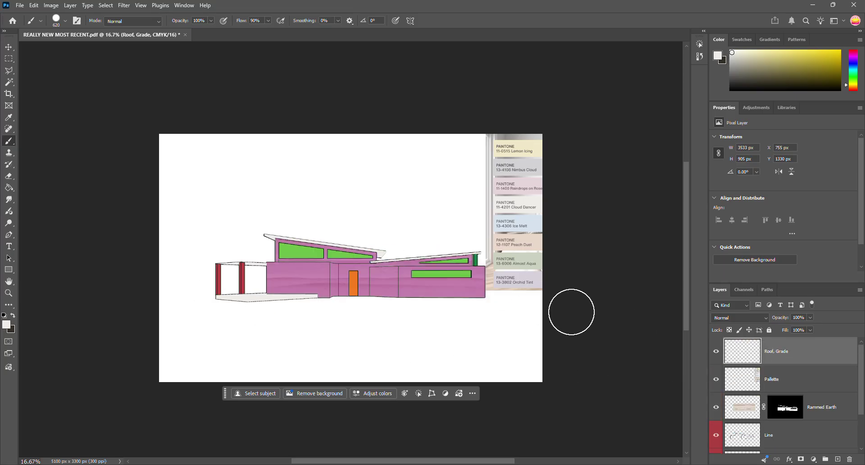
{"action": "scroll", "coordinate": [738, 373], "scroll_direction": "down", "scroll_amount": 2}
{"action": "left_click", "coordinate": [766, 411]}
{"action": "key", "text": "w"}
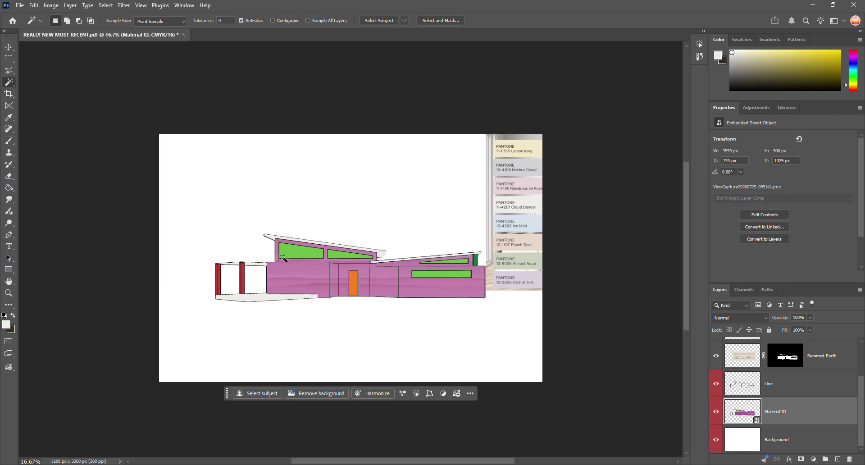
{"action": "left_click", "coordinate": [257, 297]}
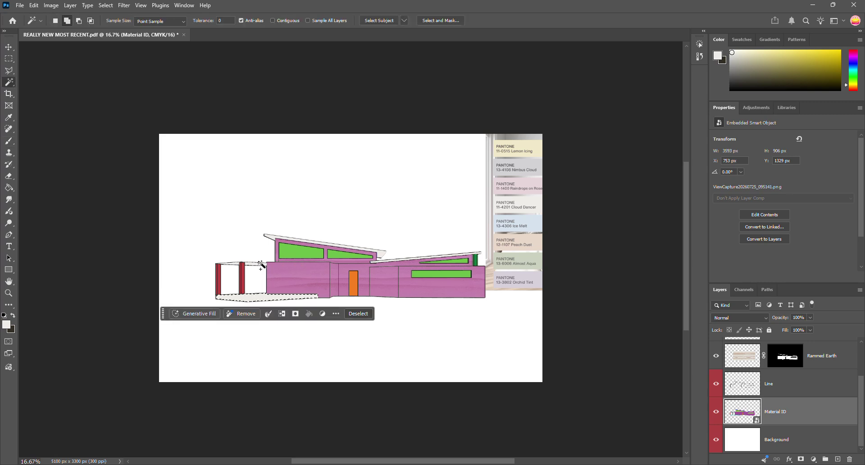
{"action": "left_click", "coordinate": [260, 265]}
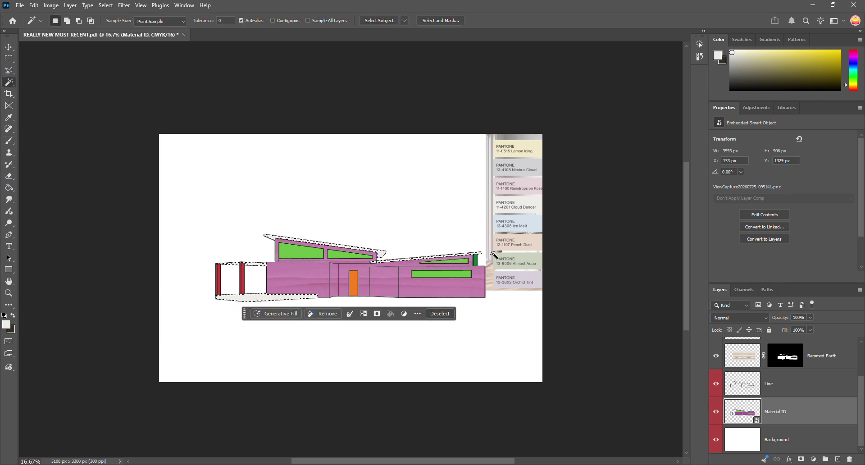
Paint the selection on the Roof, Grade layer with the light grey sampled from the Nimbus Cloud swatch, deselect, and hide Material ID
{"action": "scroll", "coordinate": [815, 382], "scroll_direction": "up", "scroll_amount": 2}
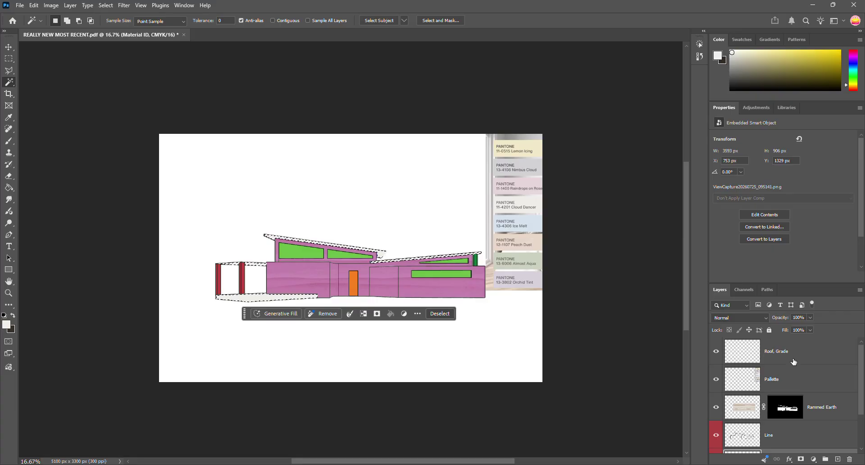
{"action": "left_click", "coordinate": [811, 353]}
{"action": "key", "text": "i"}
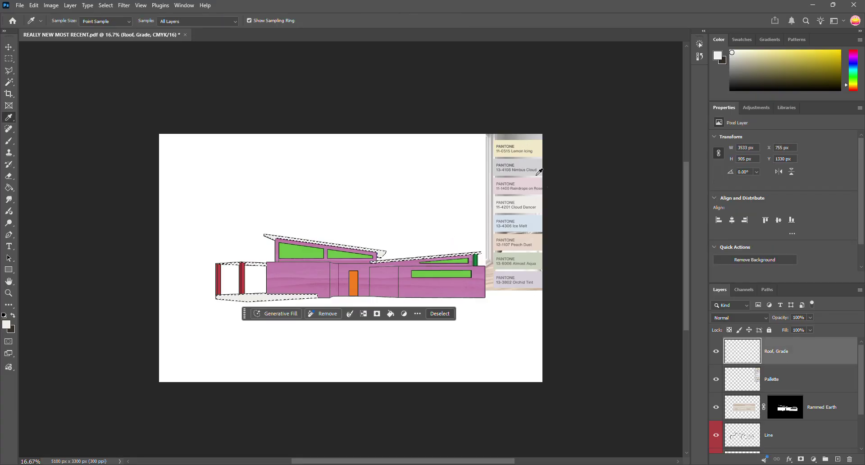
{"action": "left_click", "coordinate": [535, 182]}
{"action": "key", "text": "b"}
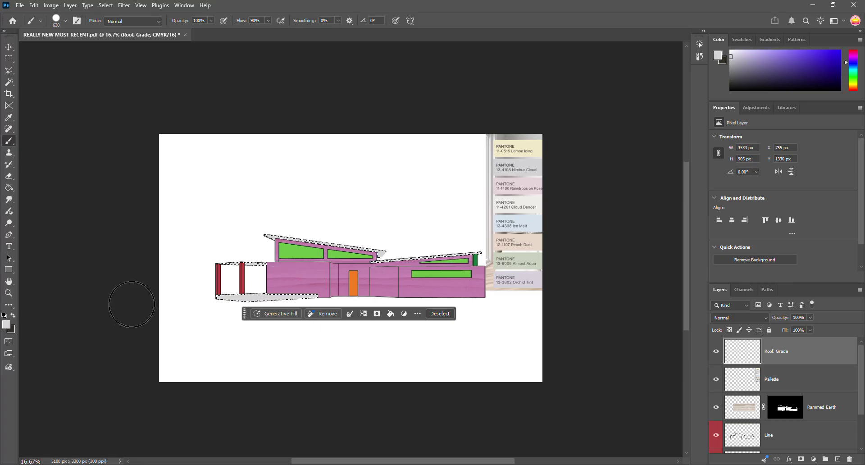
{"action": "key", "text": "ctrl+d"}
{"action": "scroll", "coordinate": [729, 415], "scroll_direction": "down", "scroll_amount": 2}
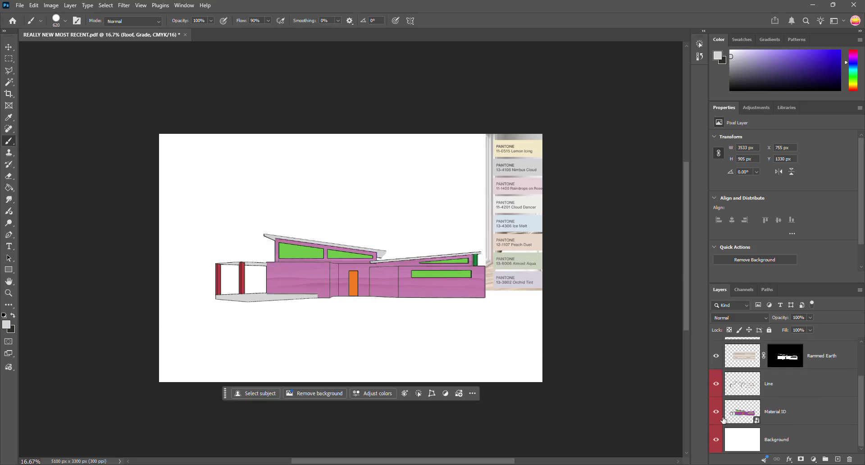
{"action": "left_click", "coordinate": [716, 411]}
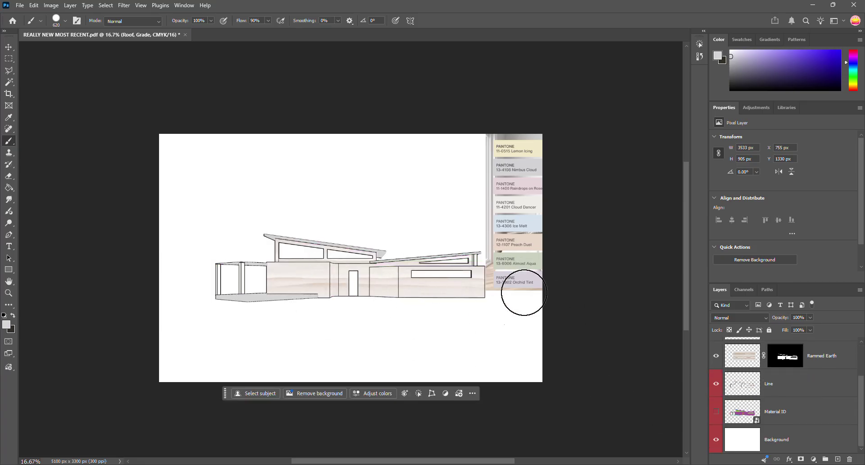
Add a new layer above Roof, Grade and name it Post
{"action": "scroll", "coordinate": [488, 287], "scroll_direction": "up", "scroll_amount": 1}
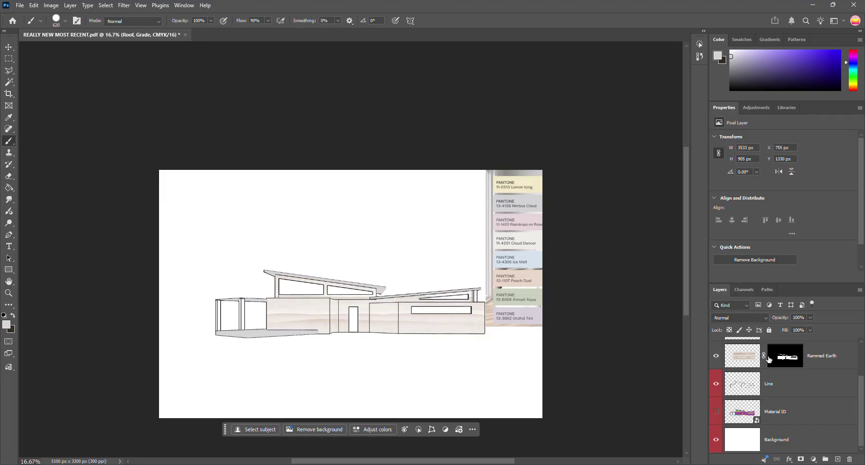
{"action": "scroll", "coordinate": [629, 358], "scroll_direction": "down", "scroll_amount": 1}
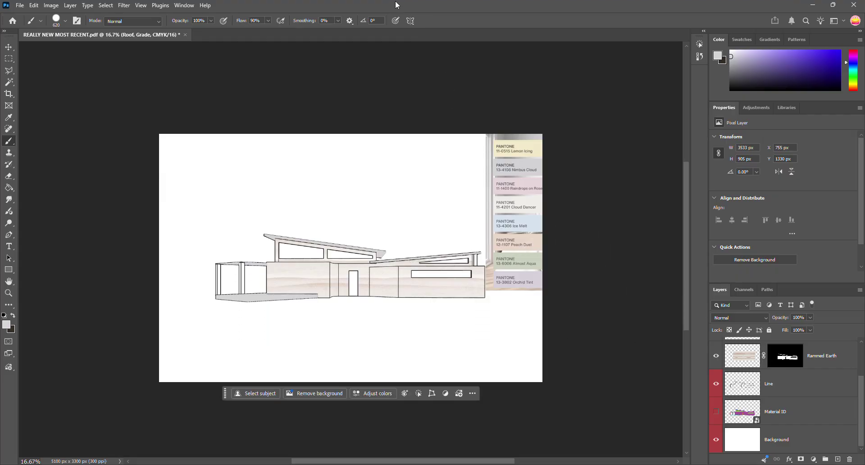
{"action": "scroll", "coordinate": [863, 416], "scroll_direction": "up", "scroll_amount": 2}
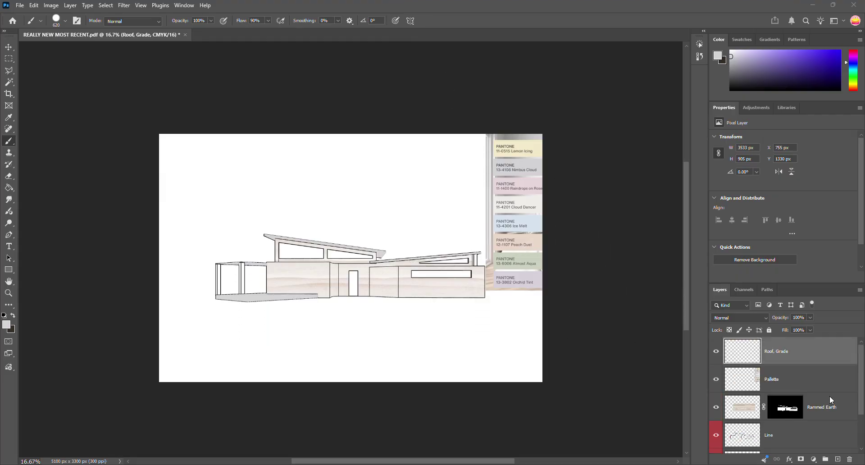
{"action": "left_click", "coordinate": [837, 459]}
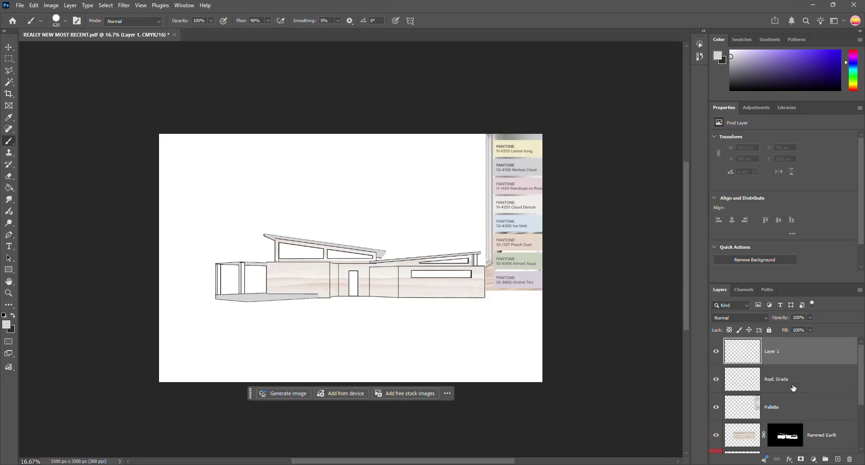
{"action": "double_click", "coordinate": [772, 352]}
{"action": "type", "text": "Post"}
{"action": "key", "text": "Return"}
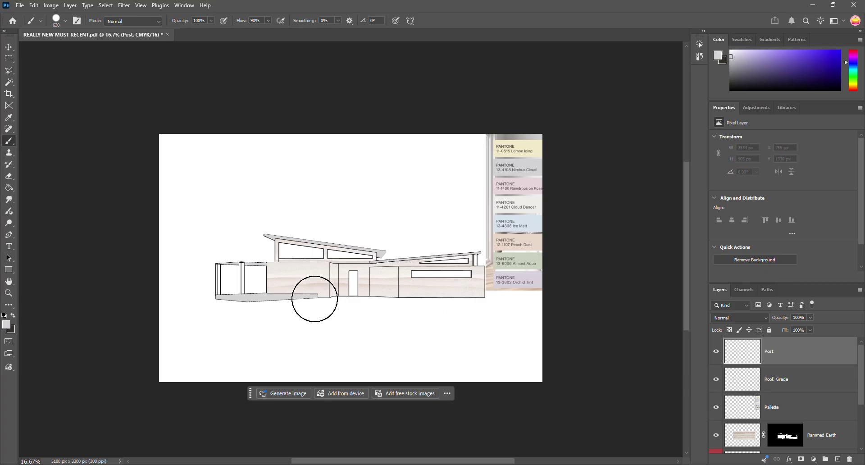
Make the Material ID layer active and visible
{"action": "scroll", "coordinate": [758, 390], "scroll_direction": "down", "scroll_amount": 3}
{"action": "left_click", "coordinate": [775, 410]}
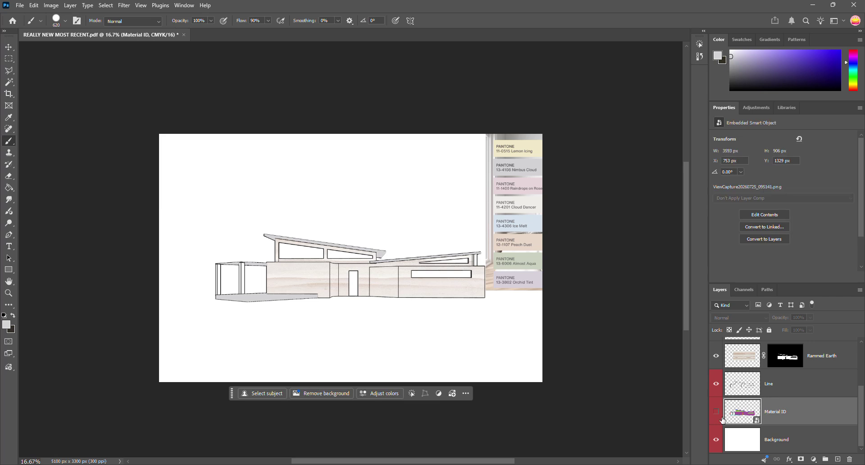
{"action": "left_click", "coordinate": [716, 411]}
{"action": "key", "text": "i"}
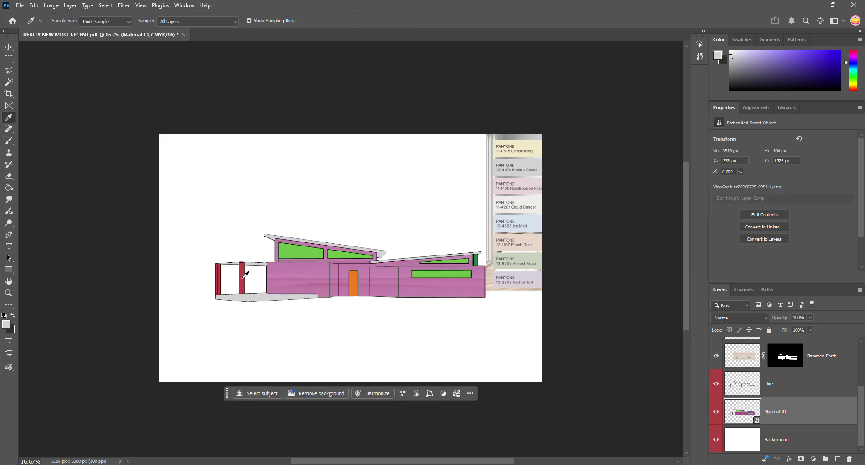
{"action": "left_click", "coordinate": [245, 274]}
{"action": "key", "text": "q"}
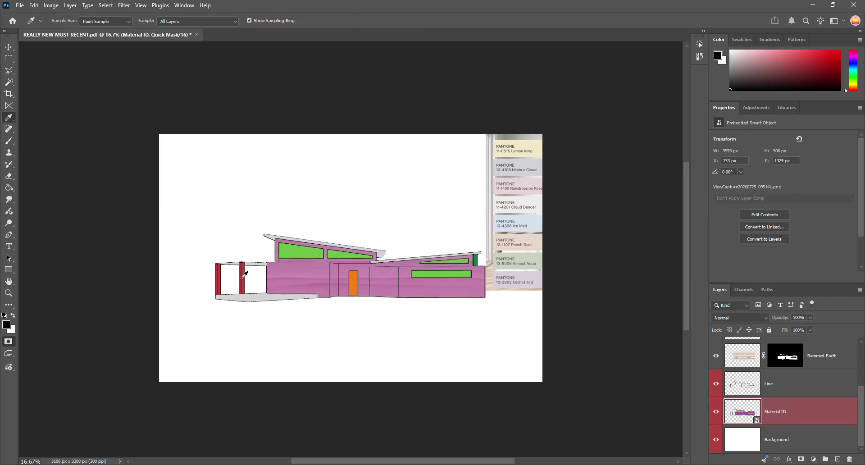
{"action": "key", "text": "w"}
{"action": "left_click", "coordinate": [243, 280]}
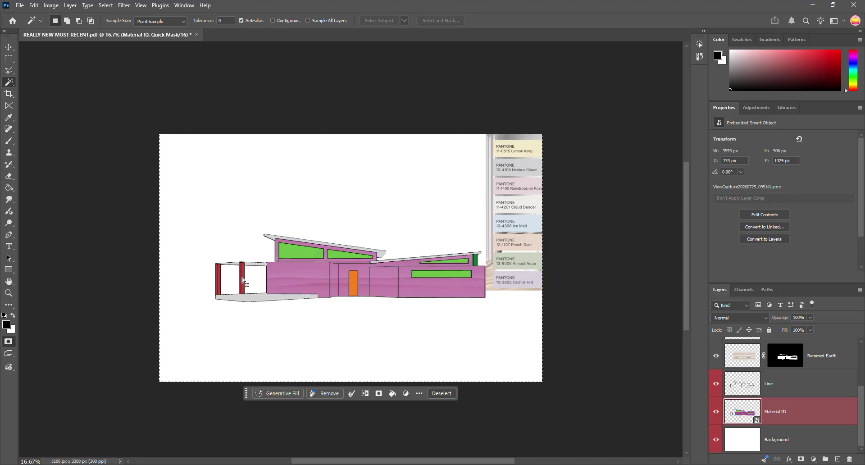
{"action": "key", "text": "ctrl+d"}
{"action": "left_click", "coordinate": [243, 277]}
{"action": "key", "text": "ctrl+d"}
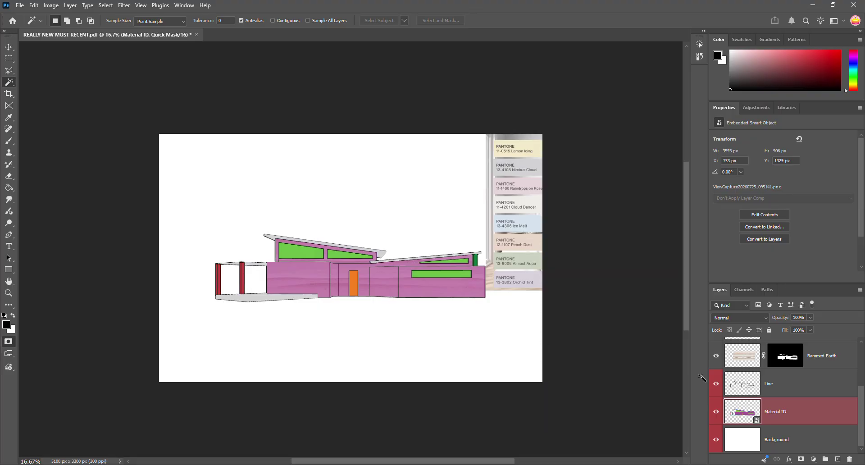
{"action": "left_click", "coordinate": [245, 281]}
{"action": "key", "text": "ctrl+d"}
{"action": "key", "text": "q"}
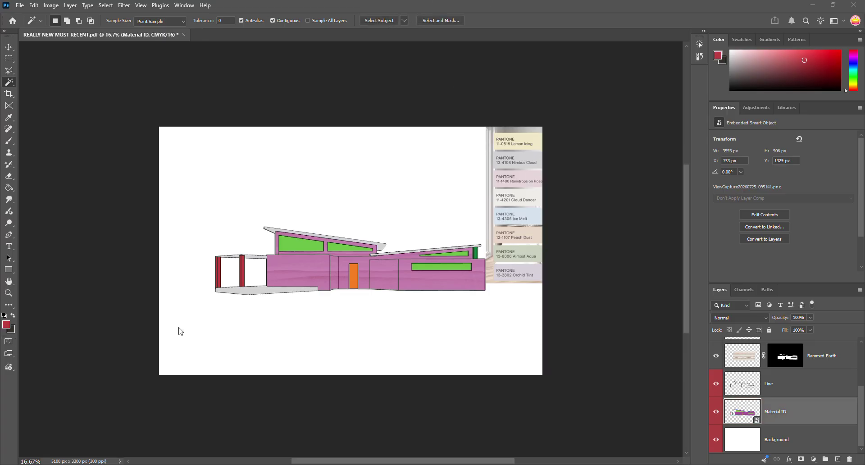
Select the two porch posts and the far-end post together on Material ID with the non-contiguous Magic Wand, and make Post active
{"action": "left_click", "coordinate": [817, 415]}
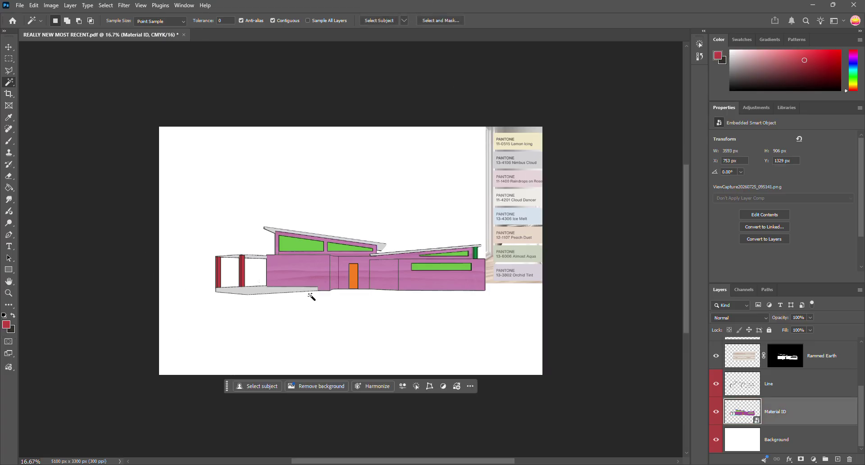
{"action": "left_click", "coordinate": [243, 277]}
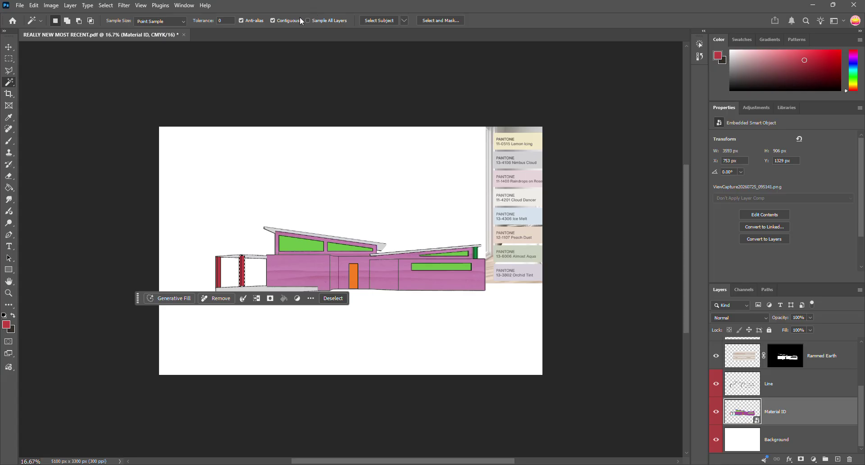
{"action": "left_click", "coordinate": [219, 271], "text": "shift"}
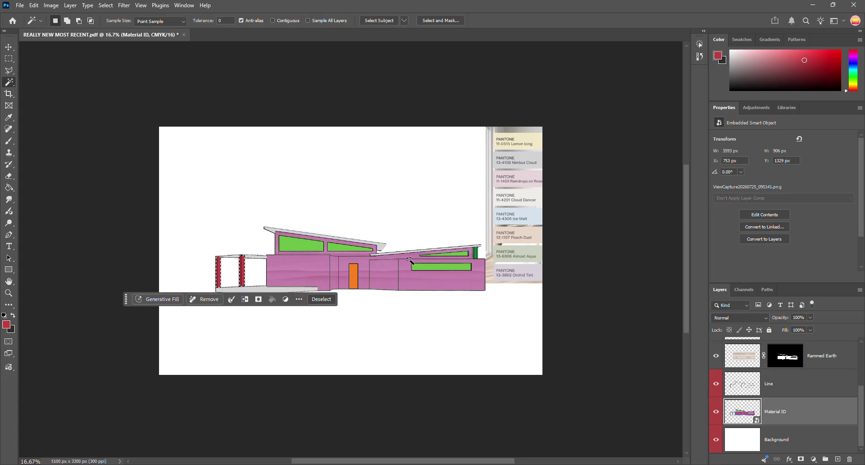
{"action": "left_click", "coordinate": [476, 252], "text": "shift"}
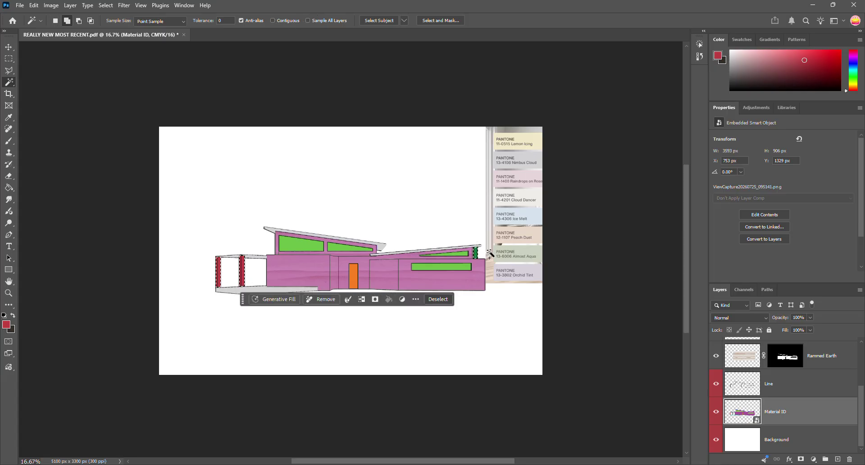
{"action": "scroll", "coordinate": [829, 386], "scroll_direction": "up", "scroll_amount": 3}
{"action": "left_click", "coordinate": [806, 353]}
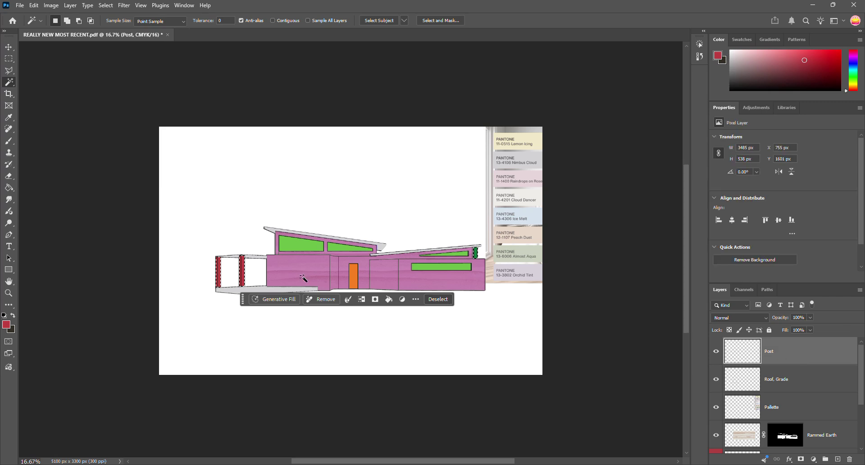
Set the foreground colour to the muted tan cab485
{"action": "left_click", "coordinate": [6, 325]}
{"action": "left_click_drag", "start_coordinate": [613, 223], "coordinate": [612, 268]}
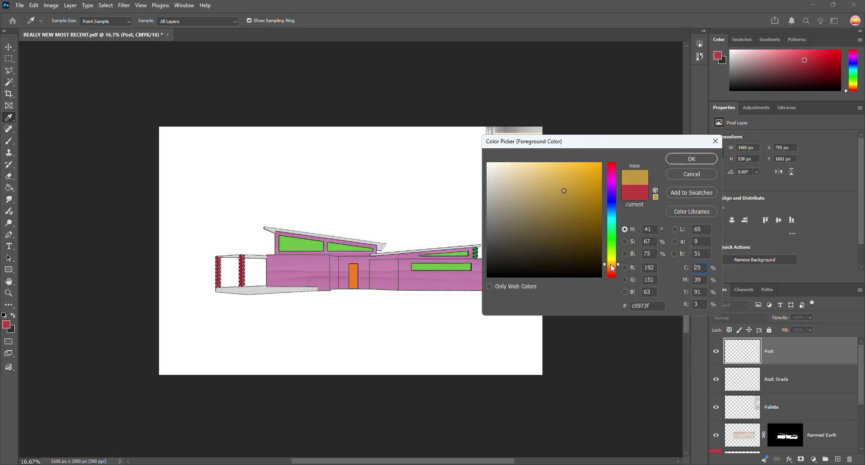
{"action": "left_click", "coordinate": [535, 185]}
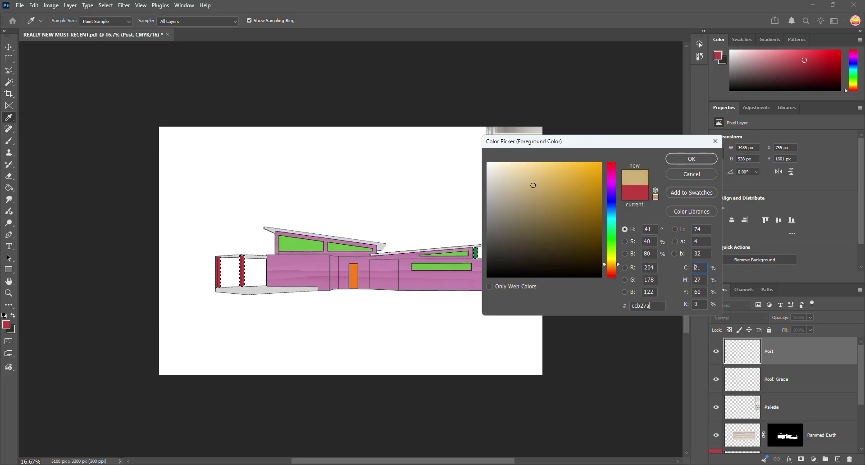
{"action": "left_click", "coordinate": [526, 186]}
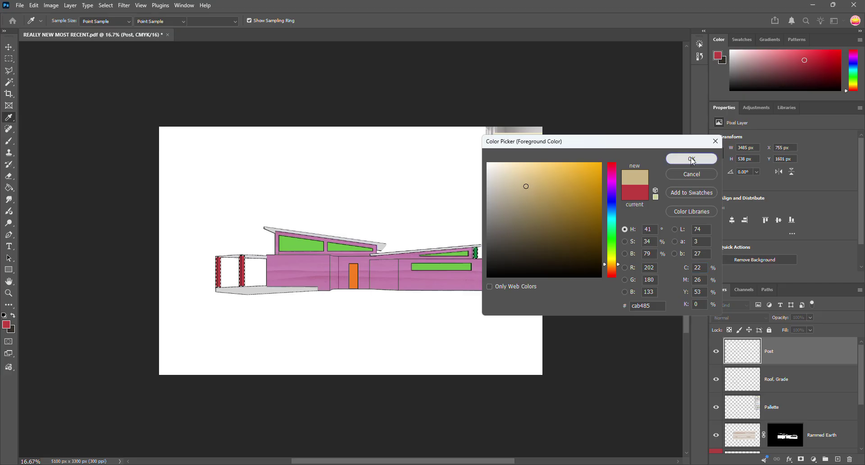
{"action": "left_click", "coordinate": [691, 159]}
Paint the selected posts tan on the Post layer with the Brush and clear the selection
{"action": "key", "text": "b"}
{"action": "left_click", "coordinate": [230, 266]}
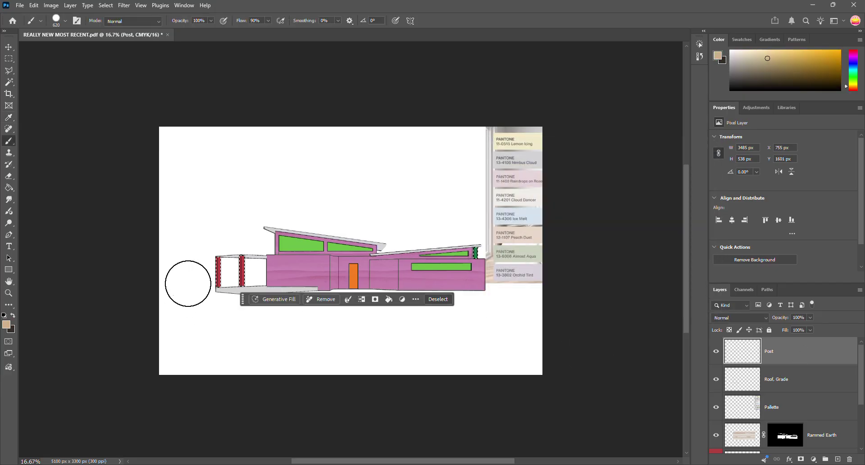
{"action": "left_click_drag", "start_coordinate": [495, 256], "coordinate": [475, 274]}
{"action": "key", "text": "ctrl+d"}
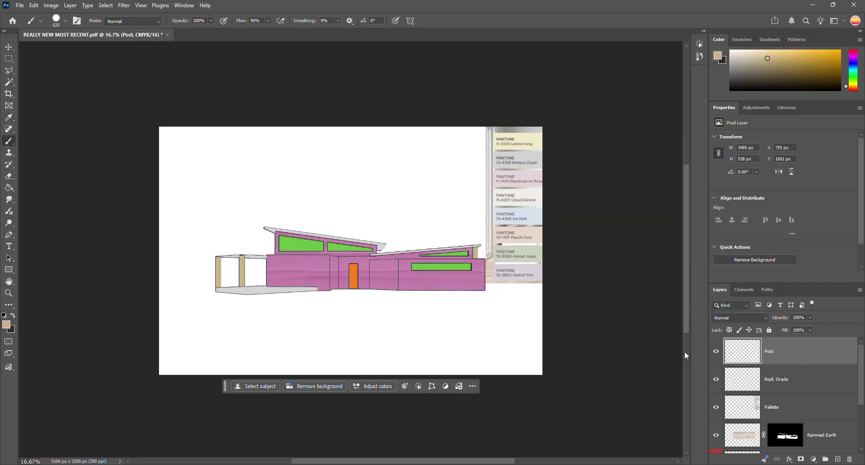
{"action": "scroll", "coordinate": [786, 401], "scroll_direction": "down", "scroll_amount": 3}
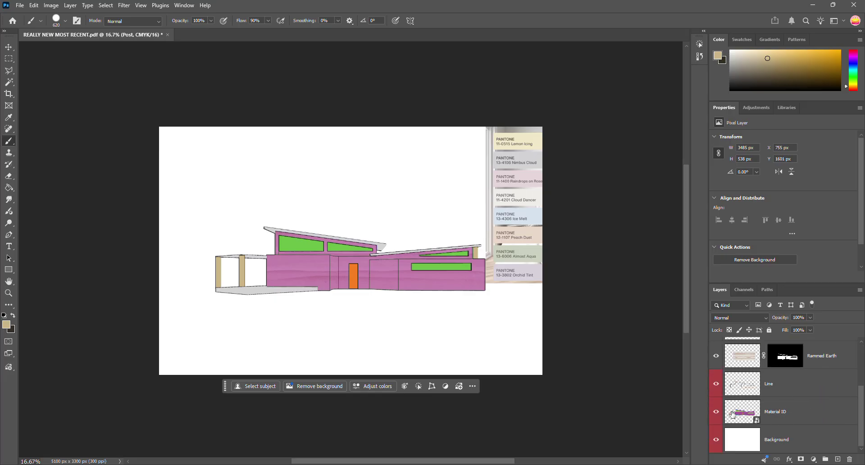
{"action": "left_click", "coordinate": [717, 411]}
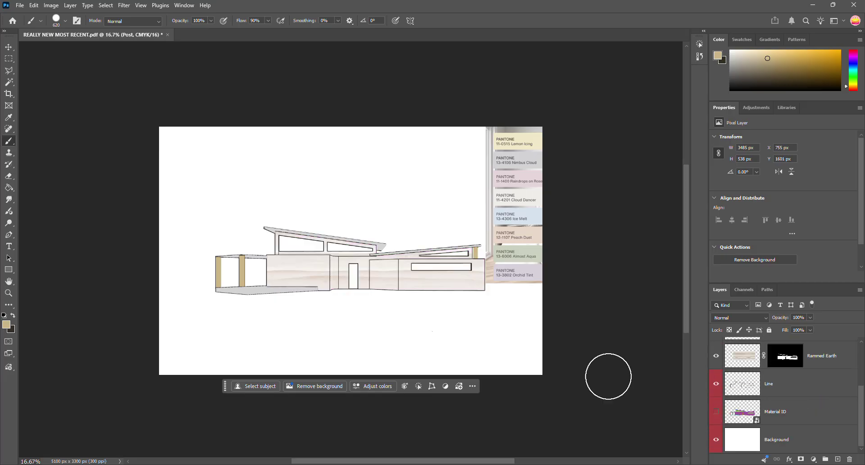
{"action": "key", "text": "ctrl+z"}
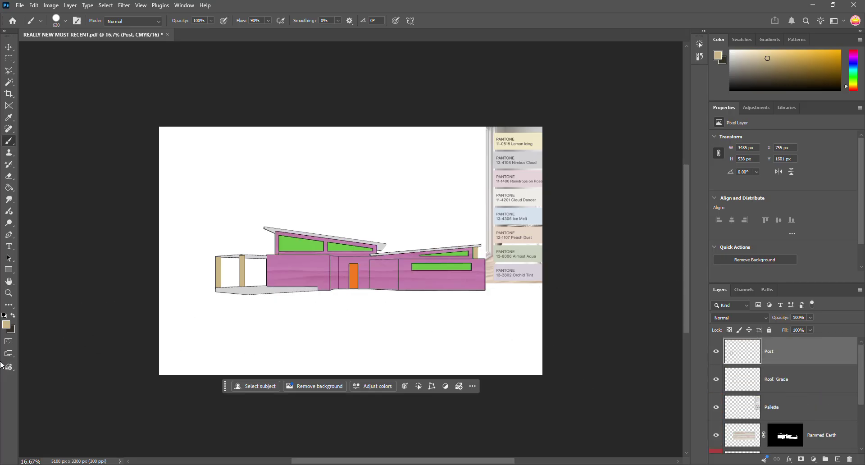
{"action": "left_click", "coordinate": [7, 325]}
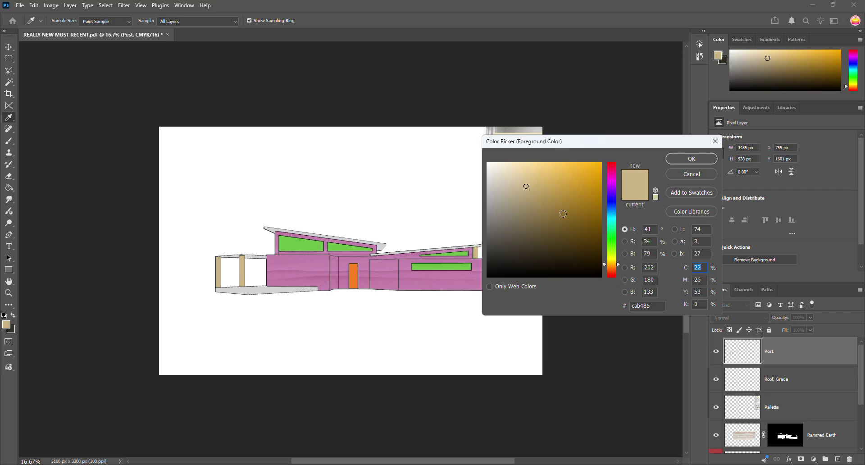
{"action": "left_click", "coordinate": [691, 174]}
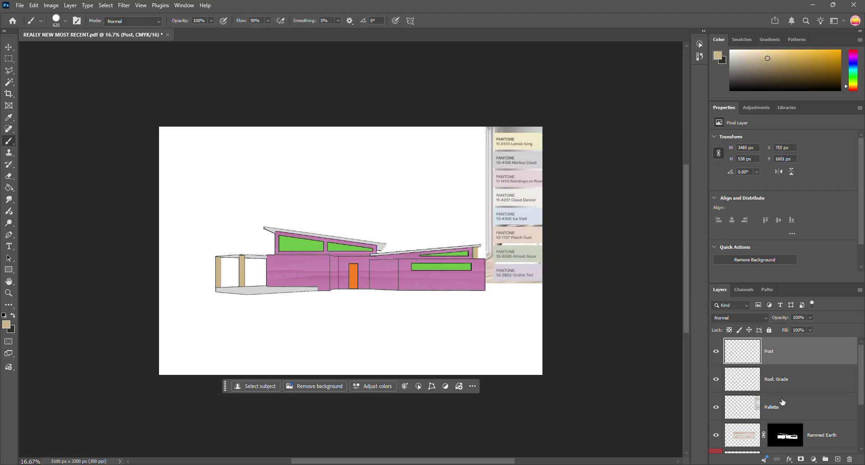
Lower the Post layer's opacity to 16% and hide the Material ID and Pantone palette layers
{"action": "left_click", "coordinate": [807, 319]}
{"action": "left_click_drag", "start_coordinate": [806, 328], "coordinate": [782, 327]}
{"action": "scroll", "coordinate": [718, 418], "scroll_direction": "down", "scroll_amount": 3}
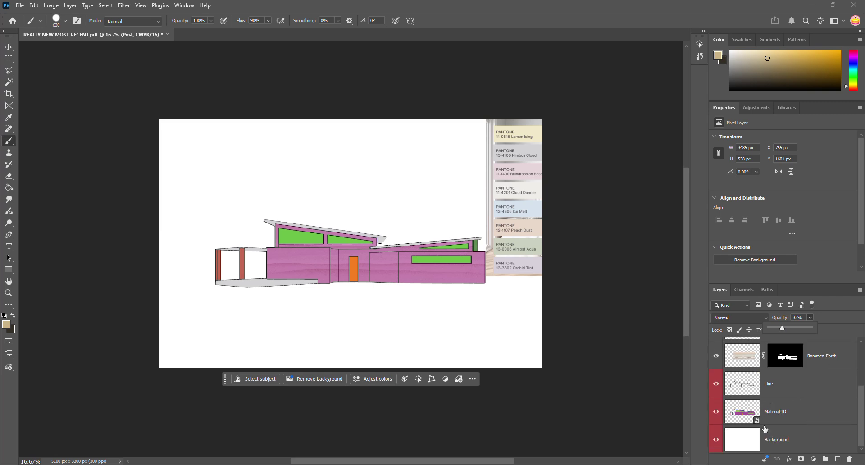
{"action": "left_click", "coordinate": [717, 414]}
{"action": "scroll", "coordinate": [758, 408], "scroll_direction": "up", "scroll_amount": 3}
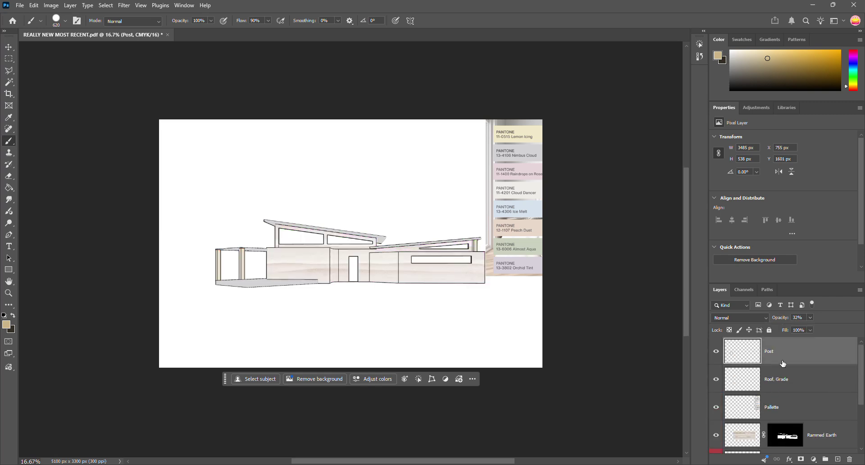
{"action": "left_click_drag", "start_coordinate": [809, 325], "coordinate": [805, 331]}
{"action": "scroll", "coordinate": [801, 355], "scroll_direction": "down", "scroll_amount": 1}
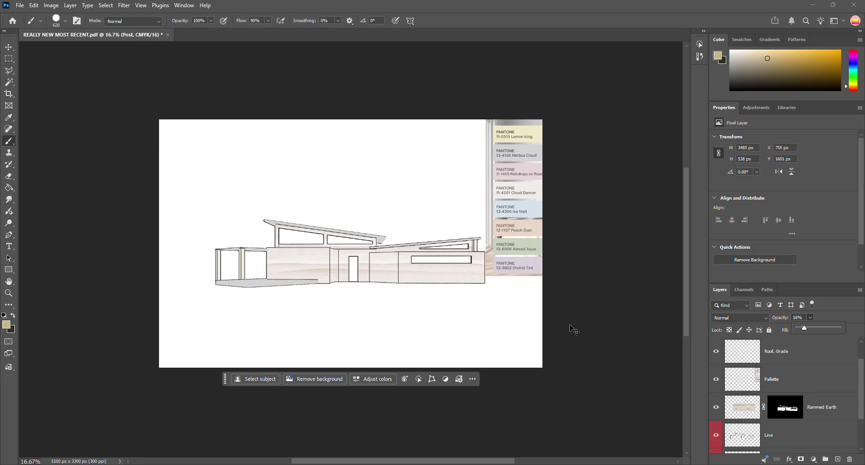
{"action": "scroll", "coordinate": [775, 401], "scroll_direction": "up", "scroll_amount": 1}
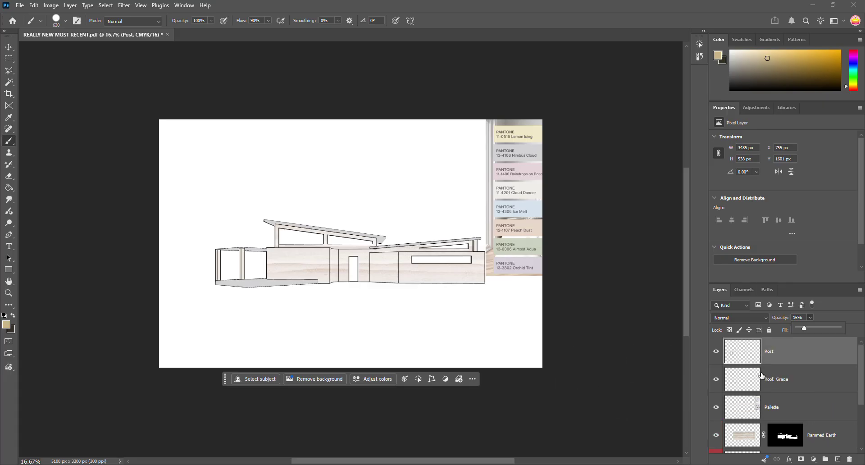
{"action": "left_click", "coordinate": [716, 407]}
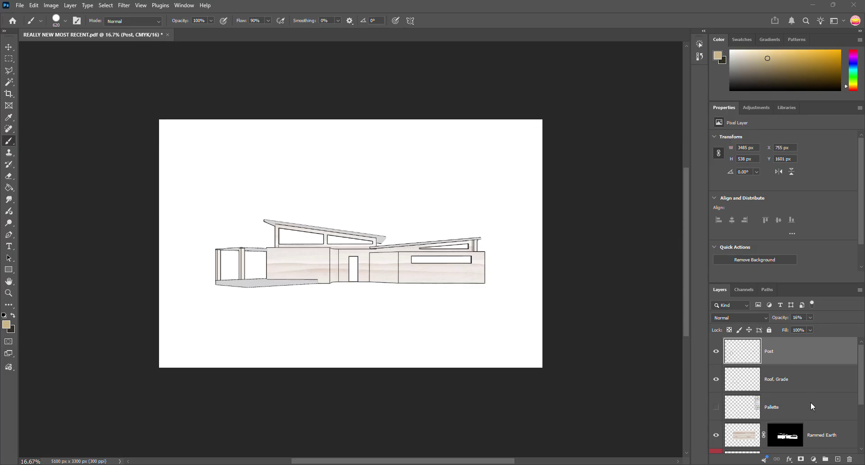
Add a new layer above Post and name it Foreground
{"action": "left_click", "coordinate": [838, 459]}
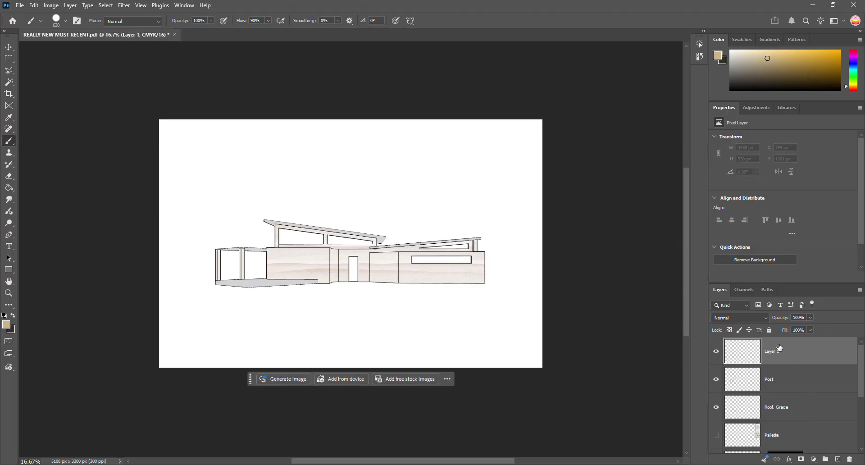
{"action": "double_click", "coordinate": [784, 347]}
{"action": "type", "text": "BaForeground"}
{"action": "key", "text": "Return"}
Place the photo 170417_8273_LVM_MAS.jpg between the Line and Material ID layers and shift it to X -57 px, Y -322 px
{"action": "left_click_drag", "start_coordinate": [832, 4], "coordinate": [338, 245]}
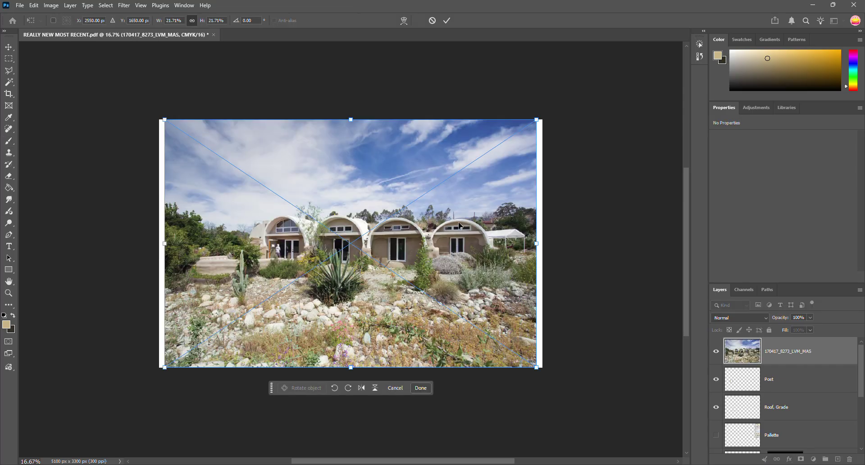
{"action": "left_click", "coordinate": [9, 47]}
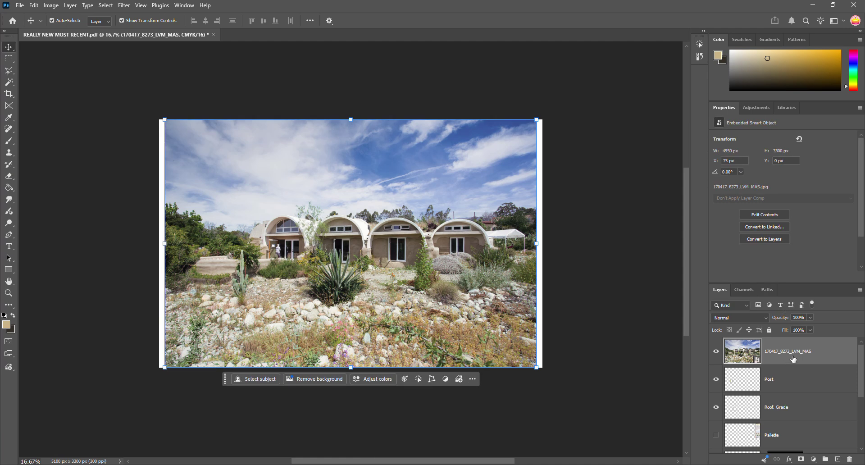
{"action": "mouse_move", "coordinate": [808, 354]}
{"action": "left_mouse_down"}
{"action": "mouse_move", "coordinate": [797, 446]}
{"action": "mouse_move", "coordinate": [793, 395]}
{"action": "left_mouse_up"}
{"action": "left_click_drag", "start_coordinate": [276, 182], "coordinate": [259, 145]}
Select a rectangle of the photo's rocky ground below the house base and mask the photo layer to it
{"action": "left_click", "coordinate": [8, 59]}
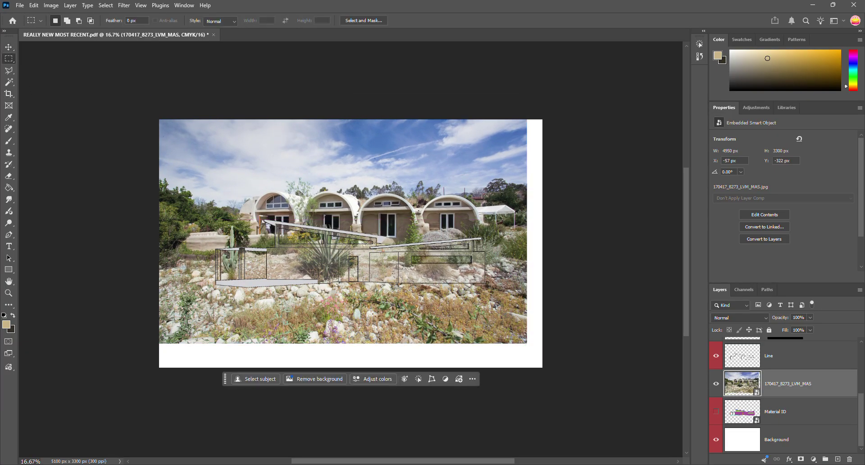
{"action": "left_click_drag", "start_coordinate": [157, 283], "coordinate": [439, 333]}
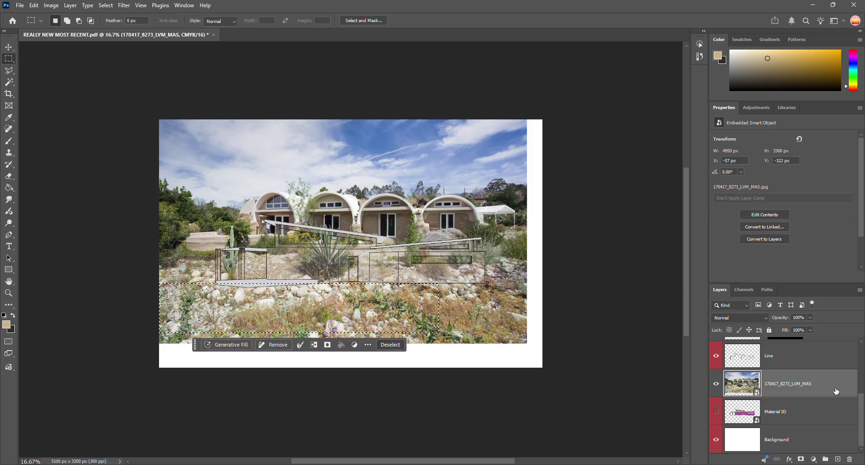
{"action": "scroll", "coordinate": [777, 400], "scroll_direction": "up", "scroll_amount": 3}
{"action": "scroll", "coordinate": [778, 401], "scroll_direction": "down", "scroll_amount": 3}
{"action": "left_click", "coordinate": [800, 459]}
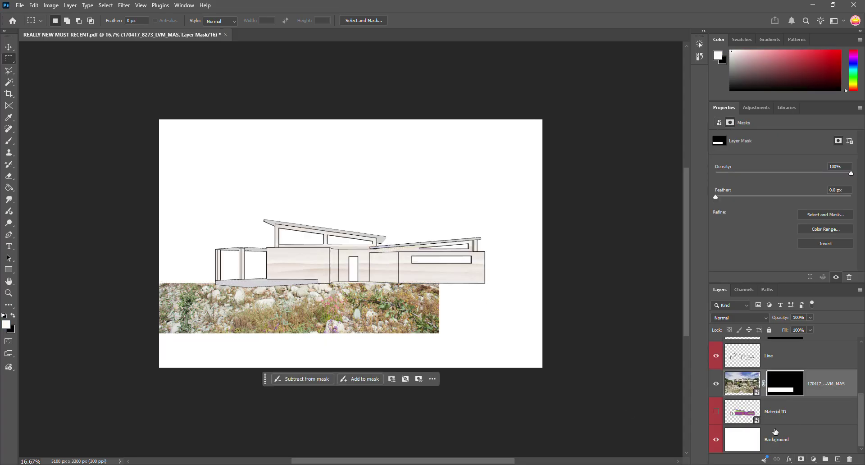
Lower the masked ground photo layer's opacity to 53%
{"action": "left_click", "coordinate": [742, 391]}
{"action": "left_click", "coordinate": [810, 318]}
{"action": "left_click_drag", "start_coordinate": [813, 327], "coordinate": [791, 331]}
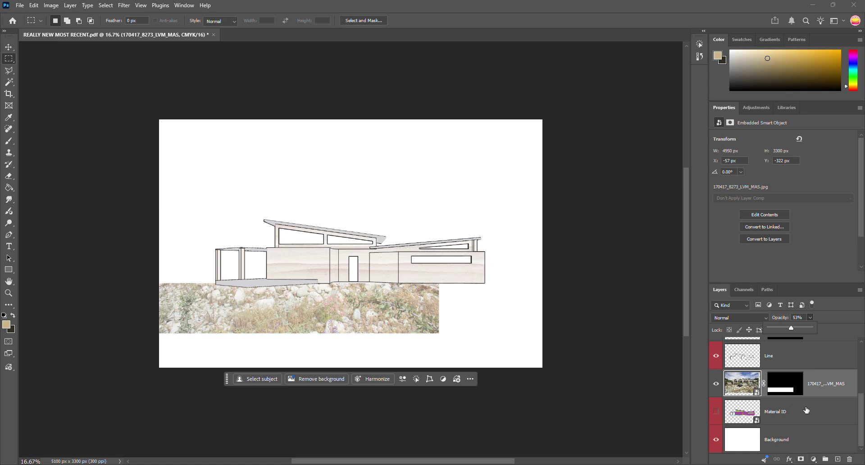
Add a Hue/Saturation adjustment above the ground photo with Saturation -32 and Lightness +22
{"action": "left_click", "coordinate": [814, 459]}
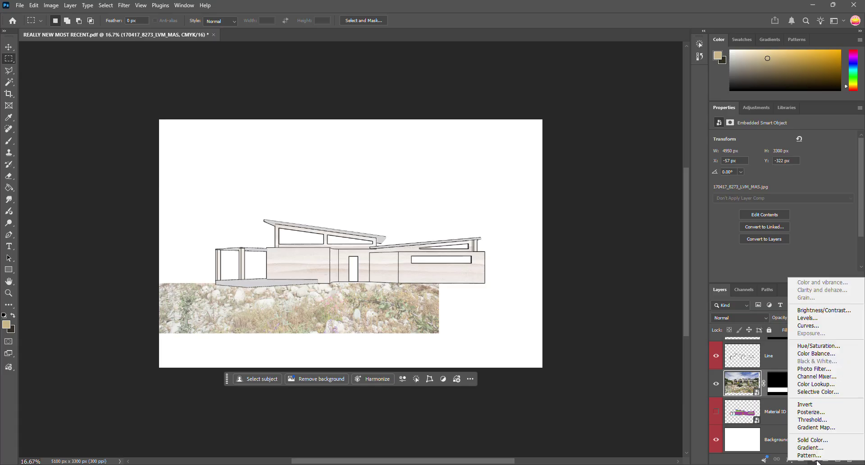
{"action": "left_click", "coordinate": [831, 346]}
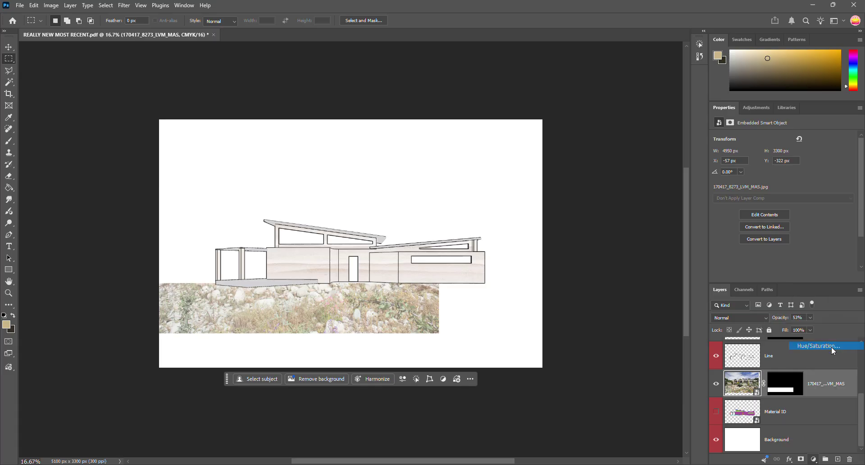
{"action": "left_click_drag", "start_coordinate": [784, 196], "coordinate": [774, 201]}
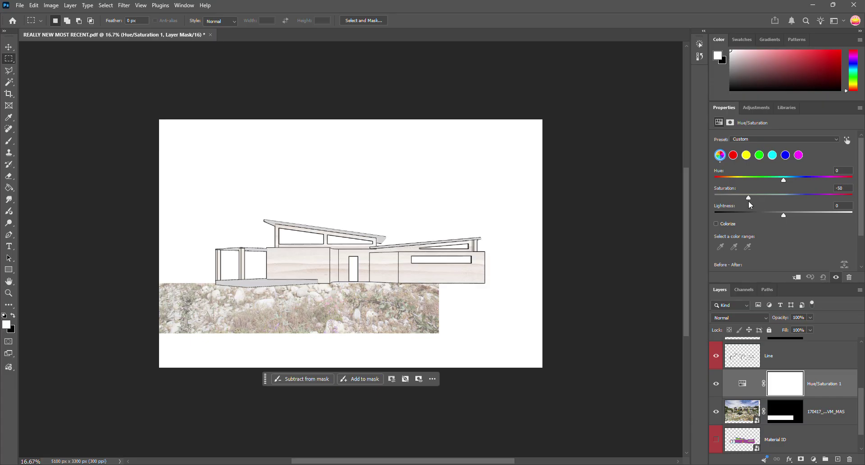
{"action": "left_click_drag", "start_coordinate": [783, 215], "coordinate": [799, 220]}
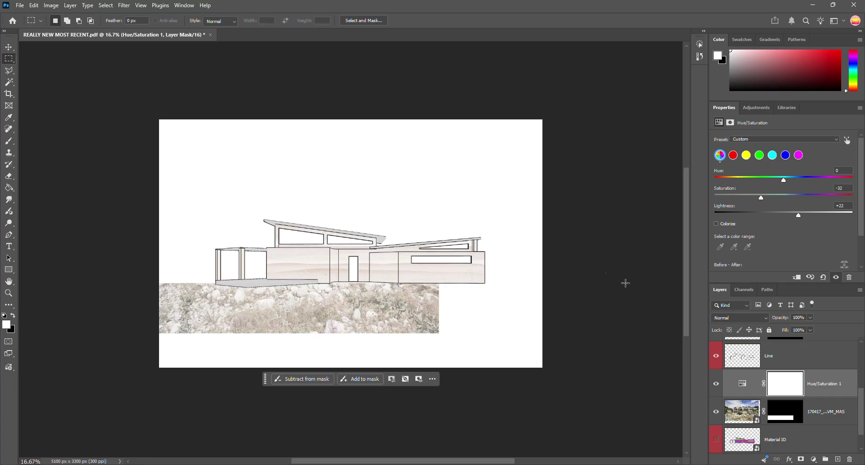
Group the Hue/Saturation adjustment with the masked ground photo layer and expand the group
{"action": "left_click", "coordinate": [804, 421]}
{"action": "left_click", "coordinate": [818, 385], "text": "shift"}
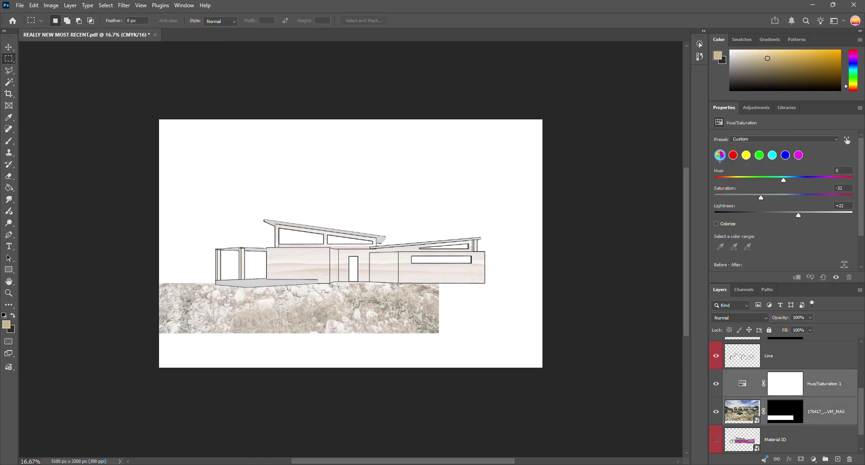
{"action": "left_click", "coordinate": [825, 459]}
{"action": "left_click", "coordinate": [726, 393]}
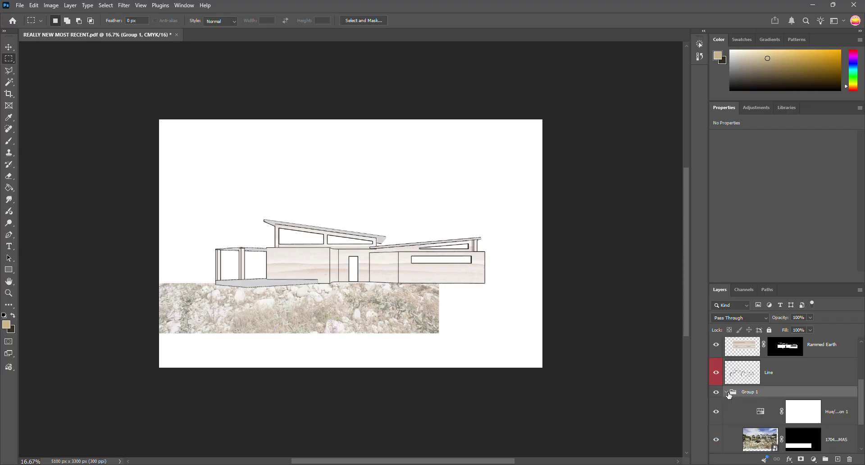
Give the ground photo group a violet colour label
{"action": "right_click", "coordinate": [733, 394]}
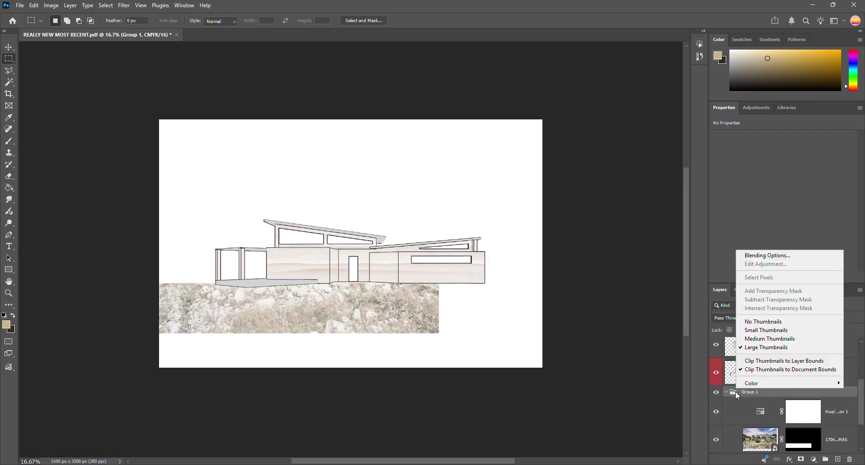
{"action": "mouse_move", "coordinate": [748, 383]}
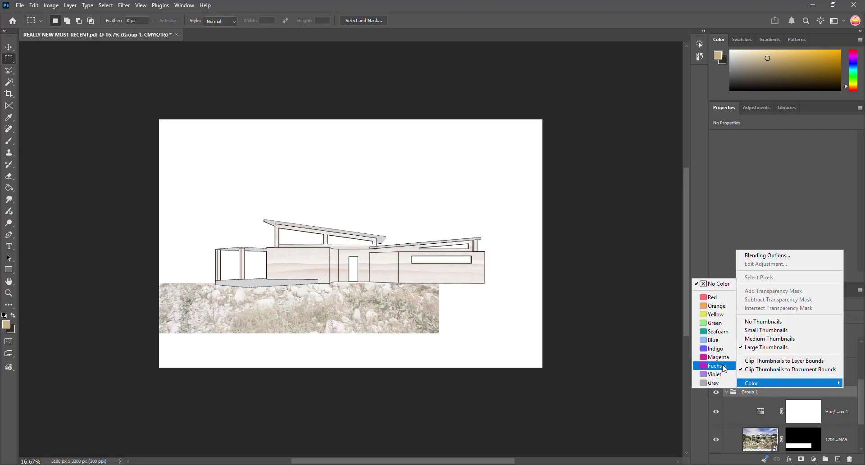
{"action": "left_click", "coordinate": [721, 374]}
Change the ground photo group's colour label to yellow
{"action": "right_click", "coordinate": [744, 398]}
{"action": "mouse_move", "coordinate": [767, 386]}
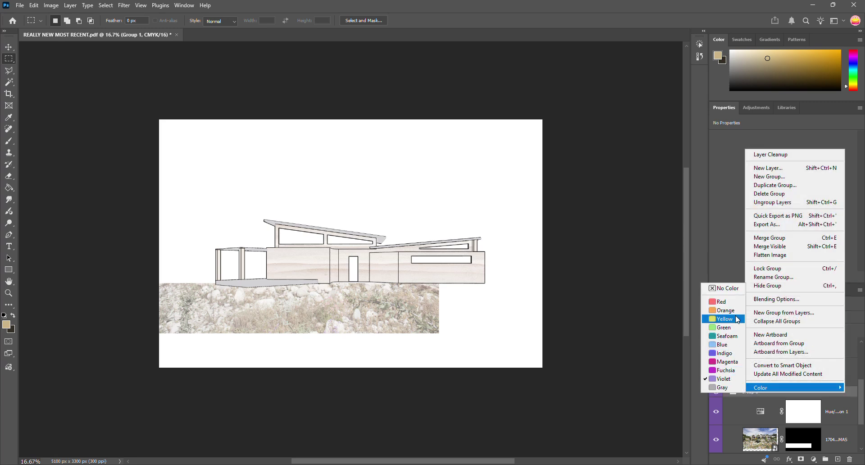
{"action": "left_click", "coordinate": [735, 319]}
{"action": "scroll", "coordinate": [758, 395], "scroll_direction": "up", "scroll_amount": 1}
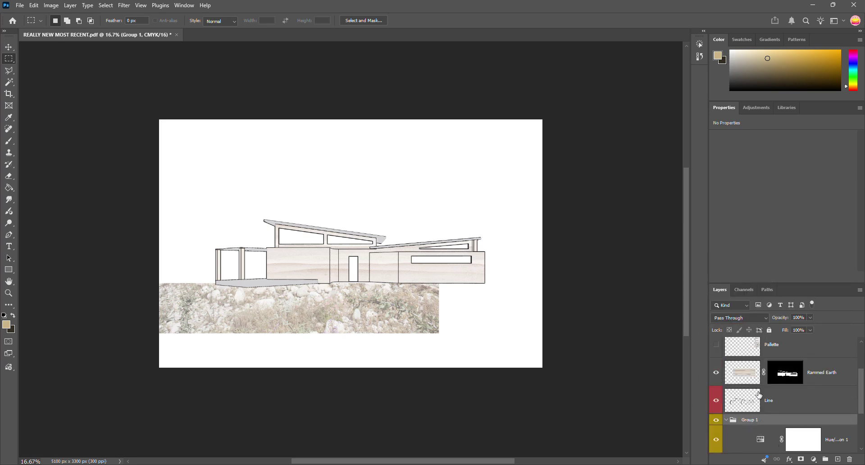
{"action": "scroll", "coordinate": [759, 421], "scroll_direction": "down", "scroll_amount": 1}
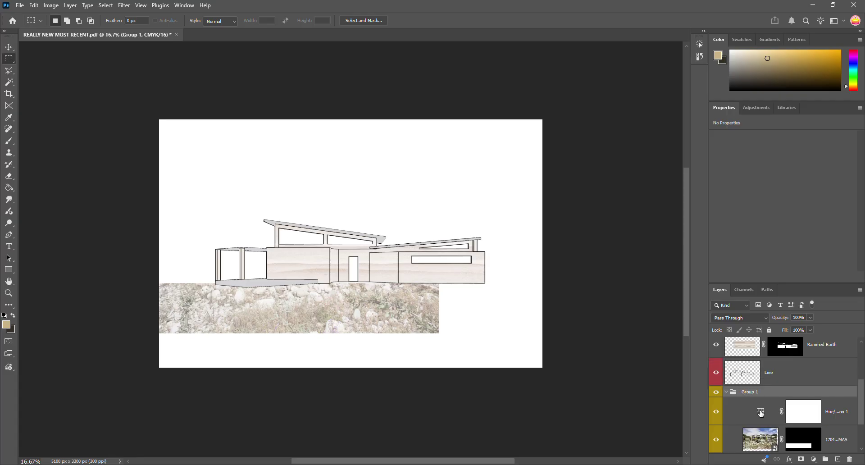
Add a Hue/Saturation adjustment above the Line layer and clip it to that layer
{"action": "left_click", "coordinate": [783, 381]}
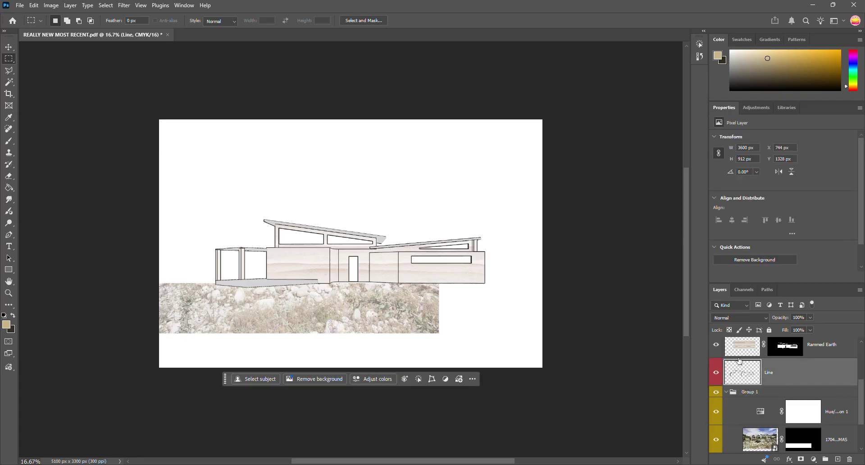
{"action": "left_click", "coordinate": [716, 374]}
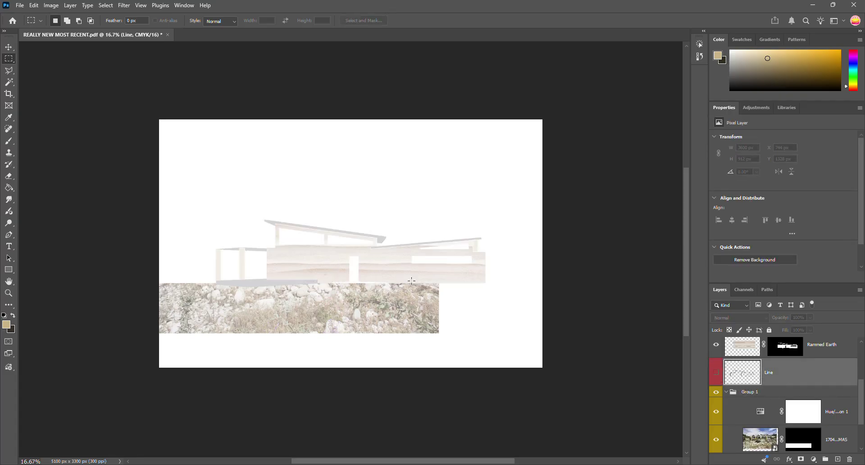
{"action": "left_click", "coordinate": [716, 372]}
{"action": "left_click", "coordinate": [814, 459]}
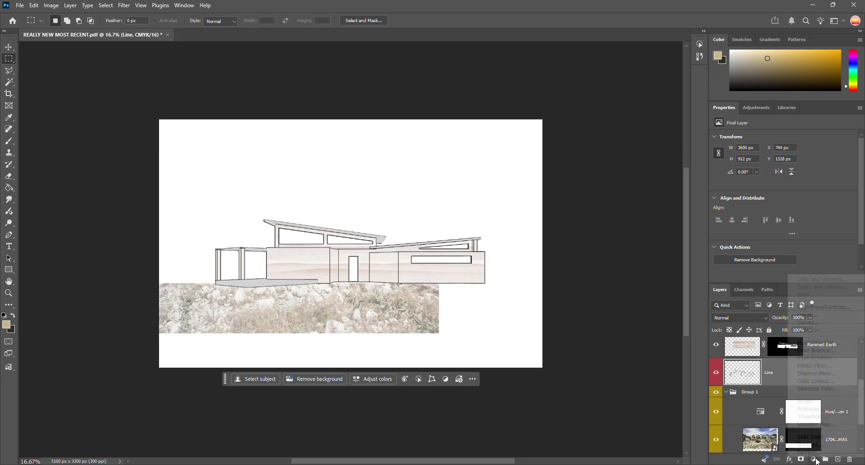
{"action": "left_click", "coordinate": [829, 343]}
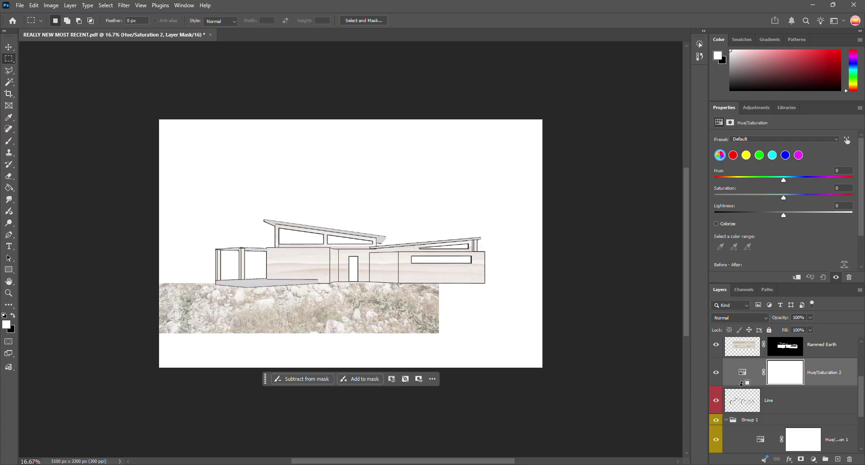
{"action": "left_click", "coordinate": [741, 384], "text": "alt"}
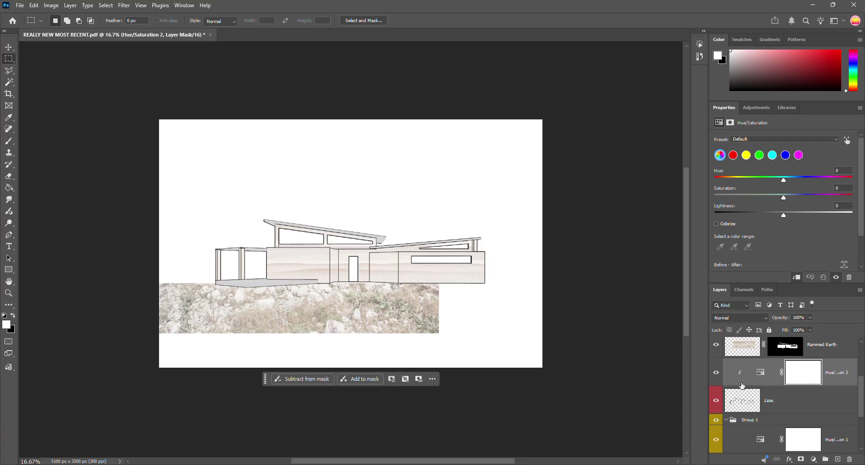
Set the clipped Hue/Saturation adjustment to Lightness +100 and Saturation -100
{"action": "left_click", "coordinate": [760, 372]}
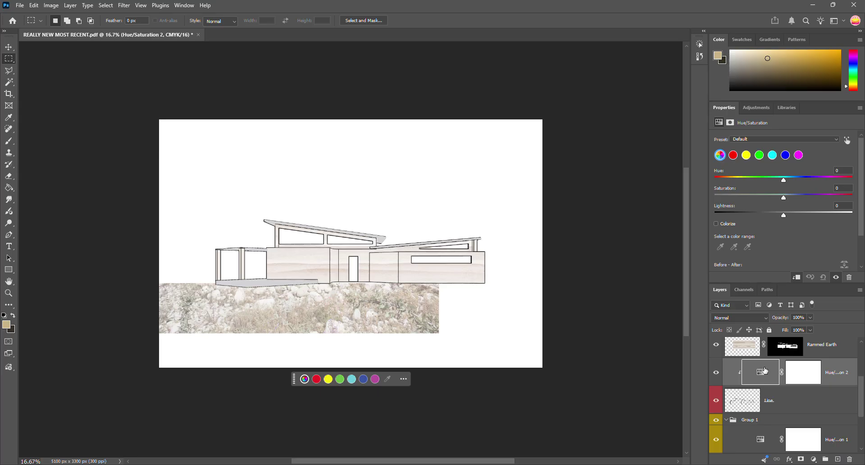
{"action": "left_click_drag", "start_coordinate": [783, 213], "coordinate": [852, 215]}
{"action": "left_click_drag", "start_coordinate": [784, 200], "coordinate": [643, 214]}
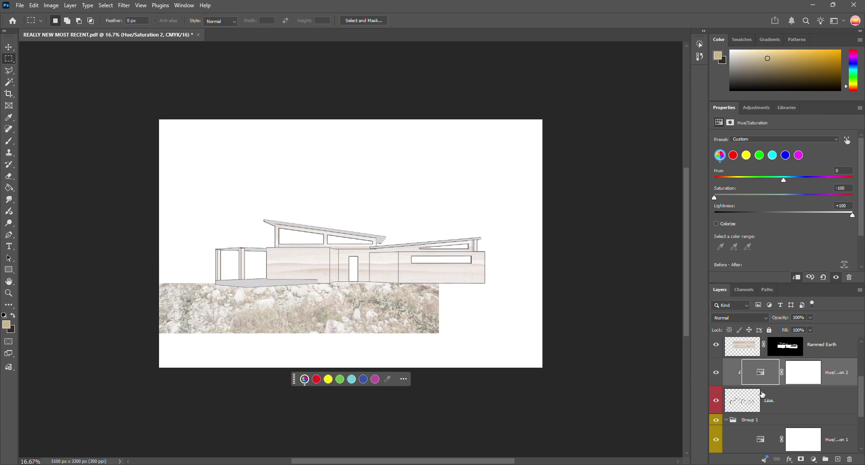
Try to thicken the Line layer's linework with a Minimum filter at a 1-pixel radius
{"action": "left_click", "coordinate": [721, 393]}
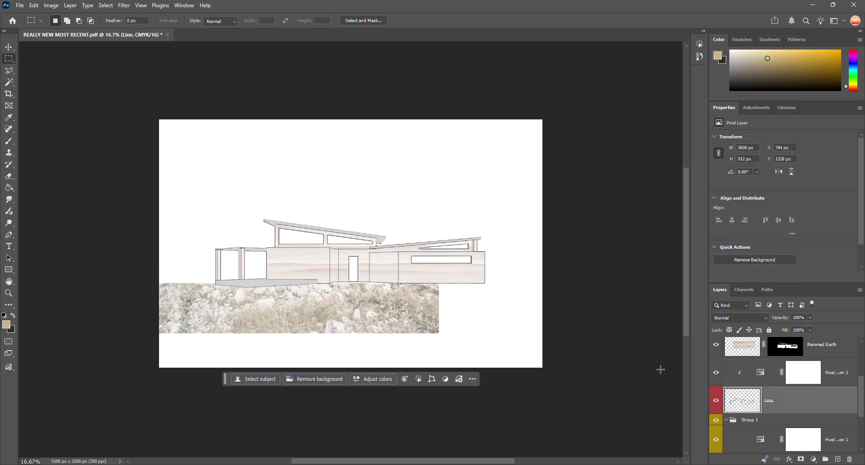
{"action": "key", "text": "ctrl+plus"}
{"action": "key", "text": "ctrl+plus"}
{"action": "key", "text": "ctrl+plus"}
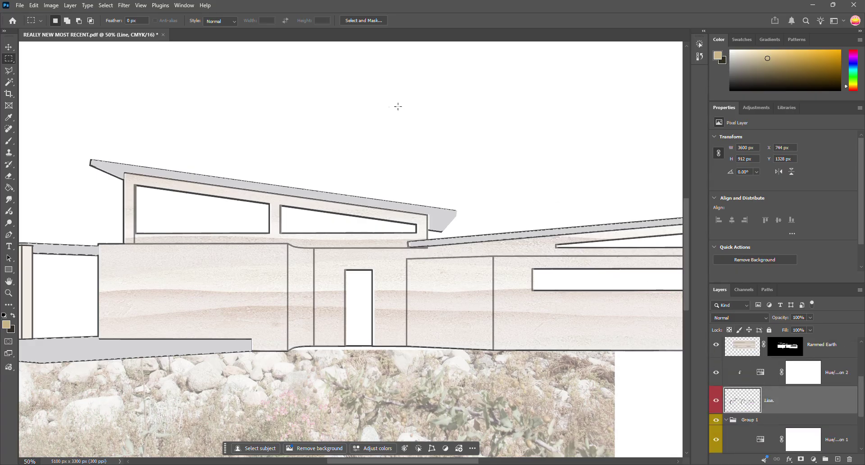
{"action": "key", "text": "alt+bracketright"}
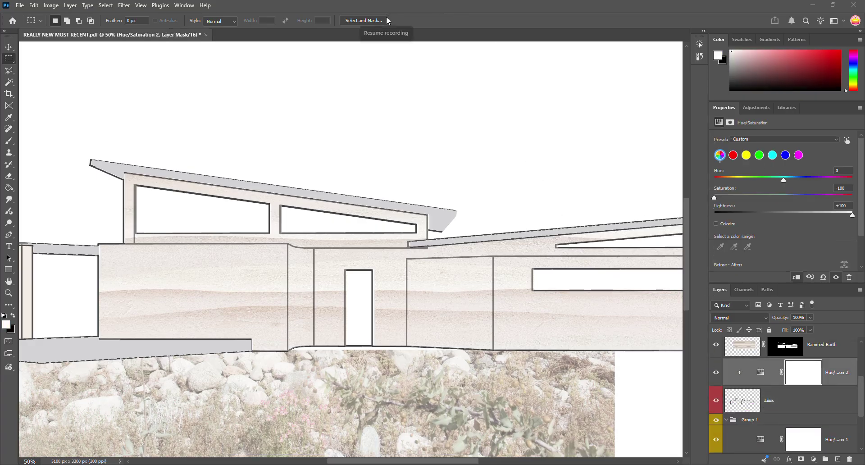
{"action": "left_click", "coordinate": [741, 407]}
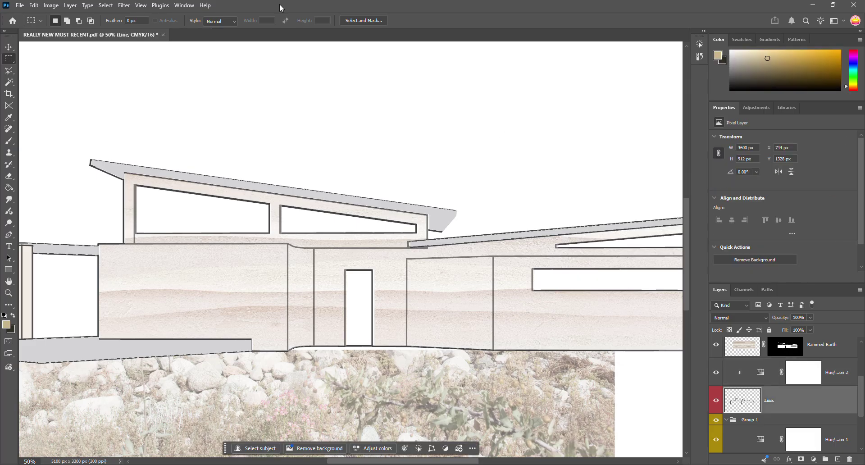
{"action": "left_click", "coordinate": [141, 6]}
{"action": "mouse_move", "coordinate": [124, 7]}
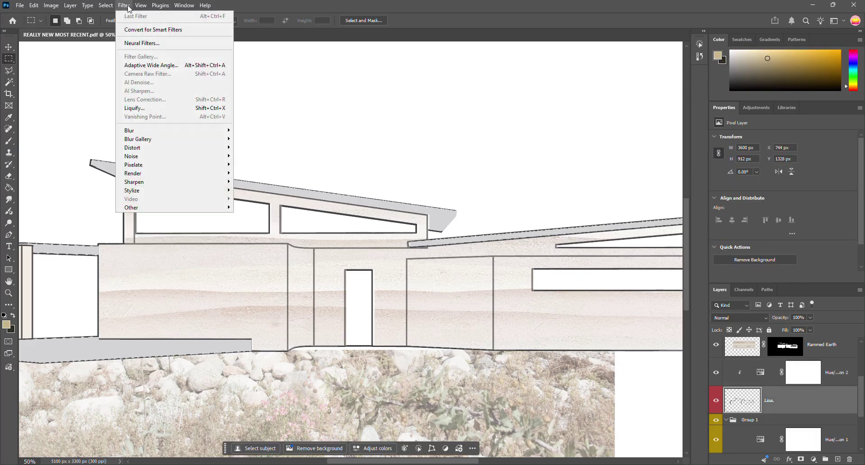
{"action": "mouse_move", "coordinate": [153, 207]}
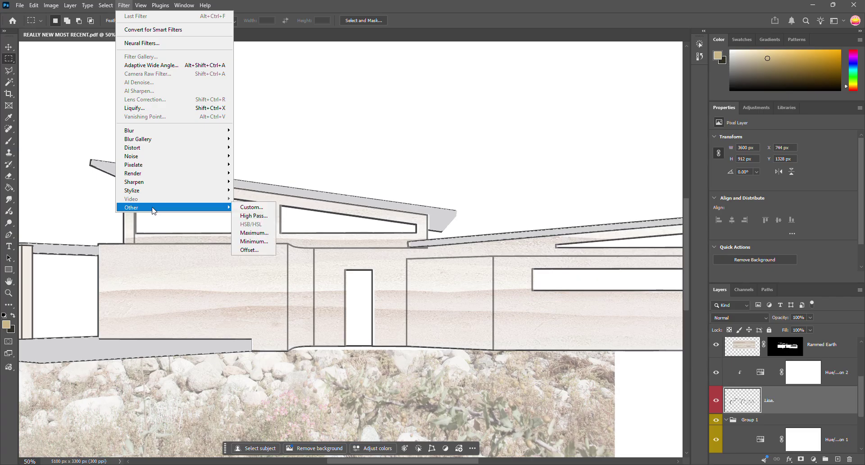
{"action": "left_click", "coordinate": [253, 241]}
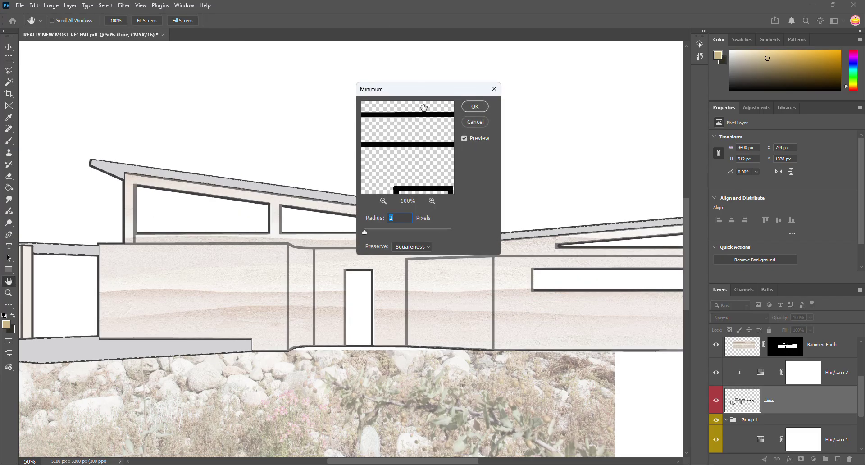
{"action": "left_click_drag", "start_coordinate": [434, 89], "coordinate": [556, 88]}
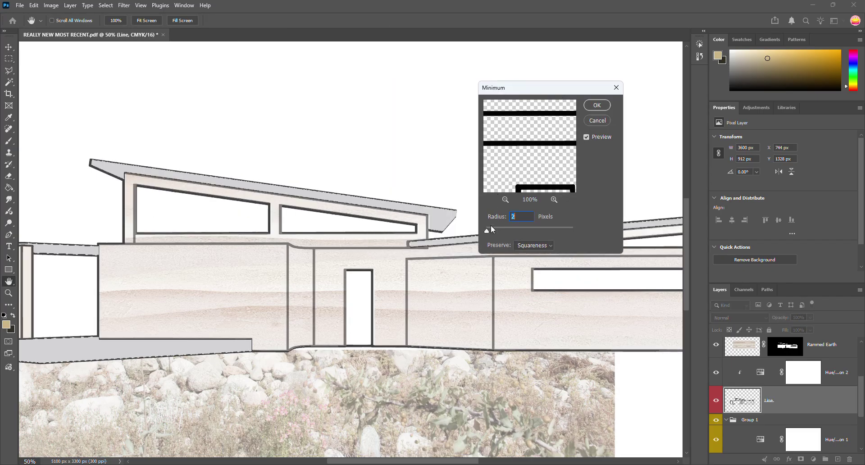
{"action": "mouse_move", "coordinate": [488, 231]}
{"action": "left_mouse_down"}
{"action": "mouse_move", "coordinate": [507, 233]}
{"action": "mouse_move", "coordinate": [487, 230]}
{"action": "left_mouse_up"}
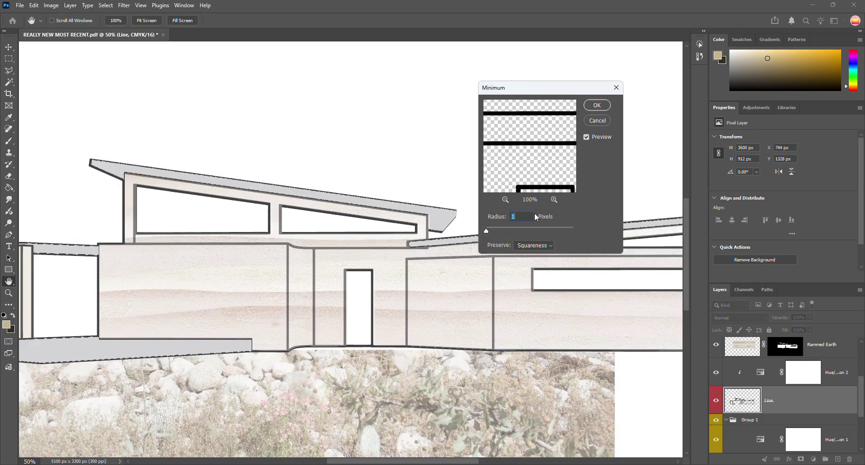
{"action": "left_click", "coordinate": [596, 121]}
{"action": "key", "text": "m"}
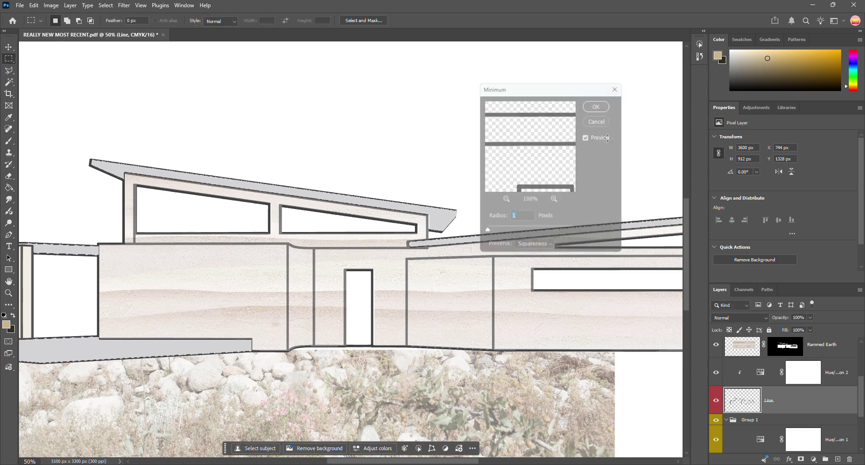
Delete the Hue/Saturation adjustment clipped to the Line layer, including its mask
{"action": "left_click", "coordinate": [737, 373]}
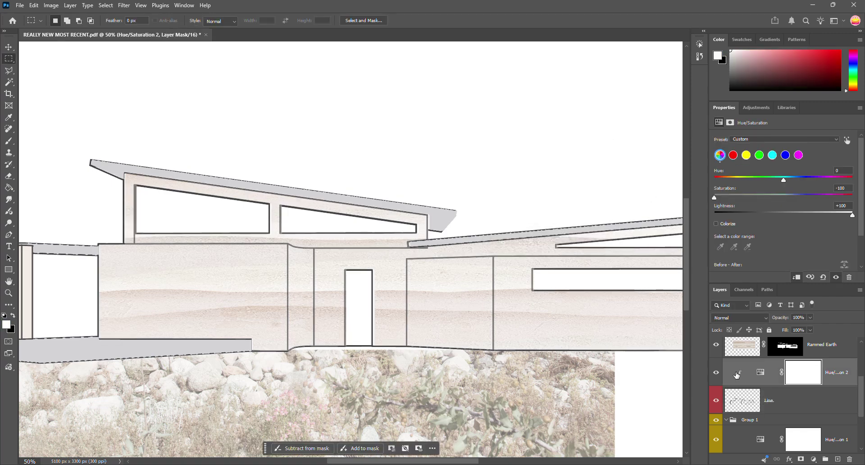
{"action": "left_click", "coordinate": [849, 459]}
{"action": "left_click", "coordinate": [390, 176]}
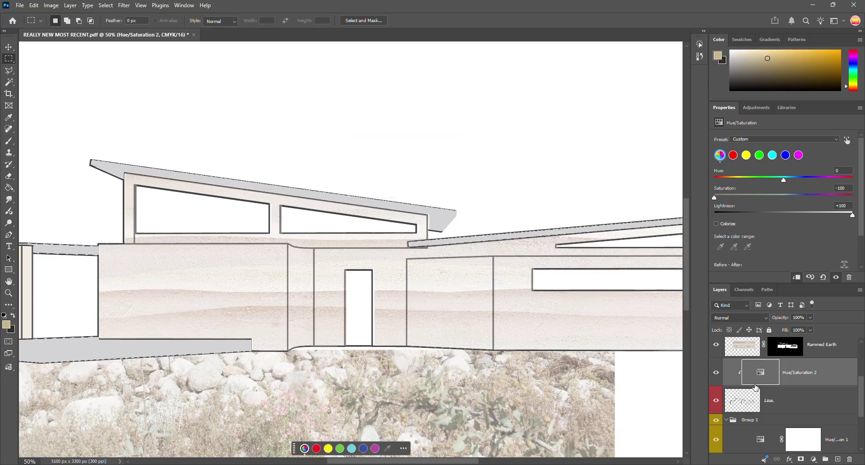
{"action": "left_click", "coordinate": [849, 460]}
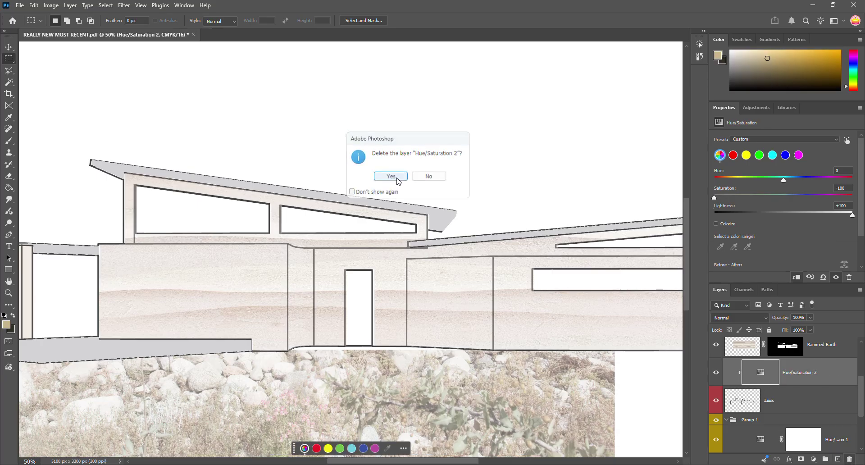
{"action": "left_click", "coordinate": [392, 176]}
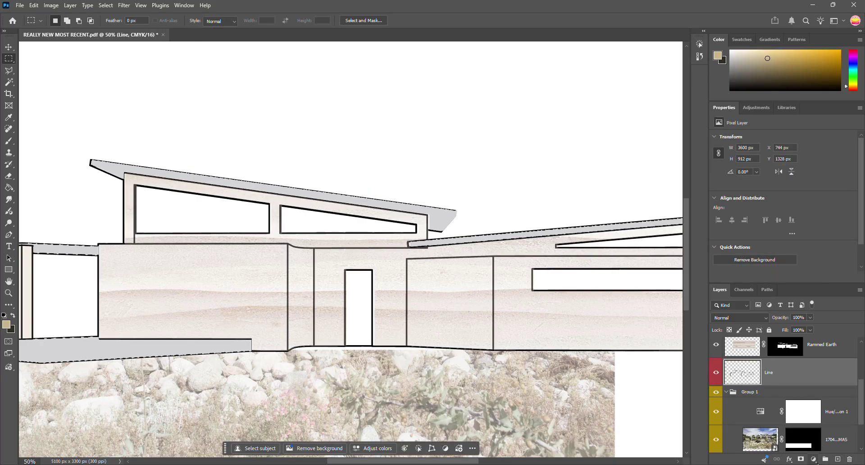
Clip a Curves adjustment to the Line layer and turn the lines white by moving the curve's zero-output point to Input 98
{"action": "left_click", "coordinate": [813, 459]}
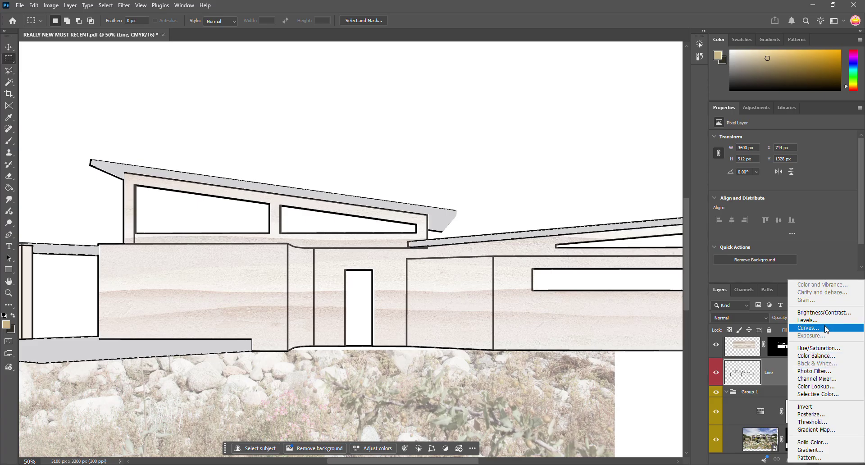
{"action": "left_click", "coordinate": [810, 328]}
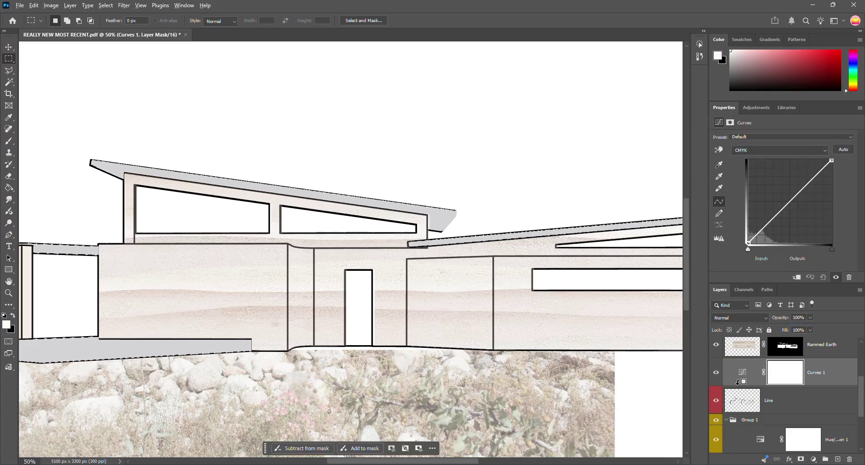
{"action": "left_click", "coordinate": [745, 387], "text": "alt"}
{"action": "left_click_drag", "start_coordinate": [749, 248], "coordinate": [830, 249]}
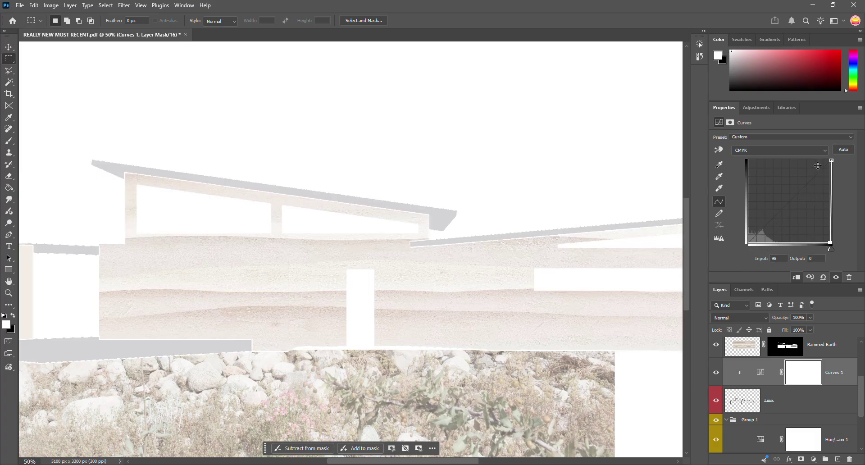
Thicken the Line layer's linework with a Minimum filter at a 3-pixel radius, preserving squareness
{"action": "left_click", "coordinate": [742, 406]}
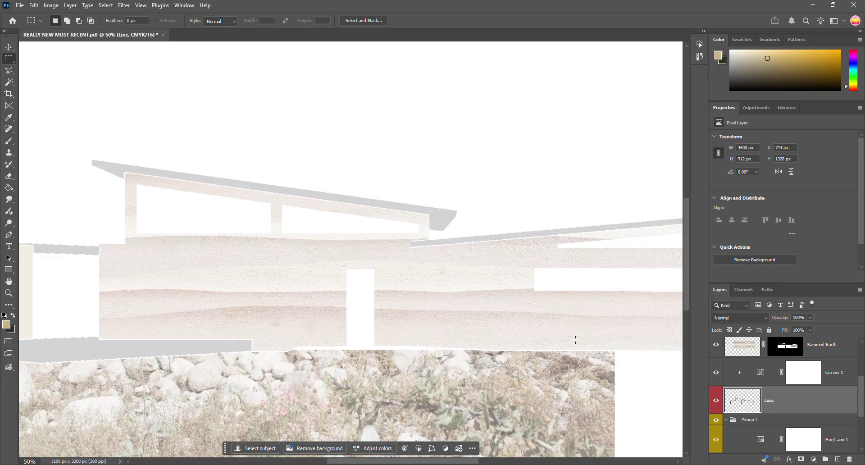
{"action": "left_click", "coordinate": [124, 5]}
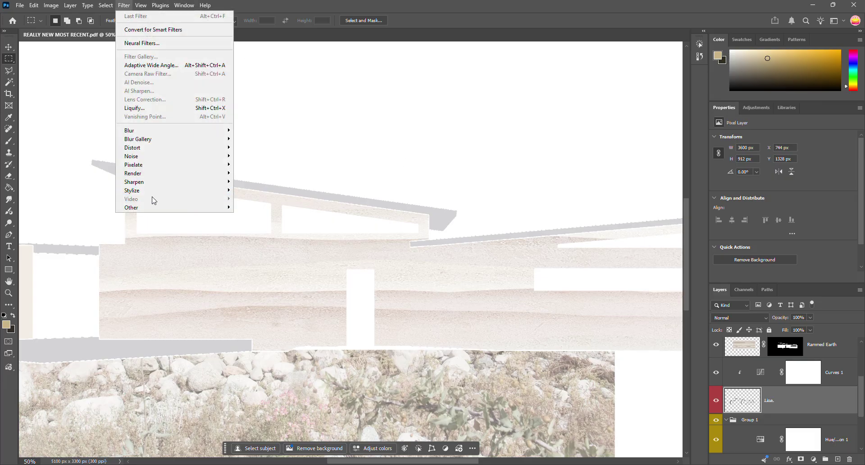
{"action": "mouse_move", "coordinate": [151, 207]}
{"action": "left_click", "coordinate": [254, 241]}
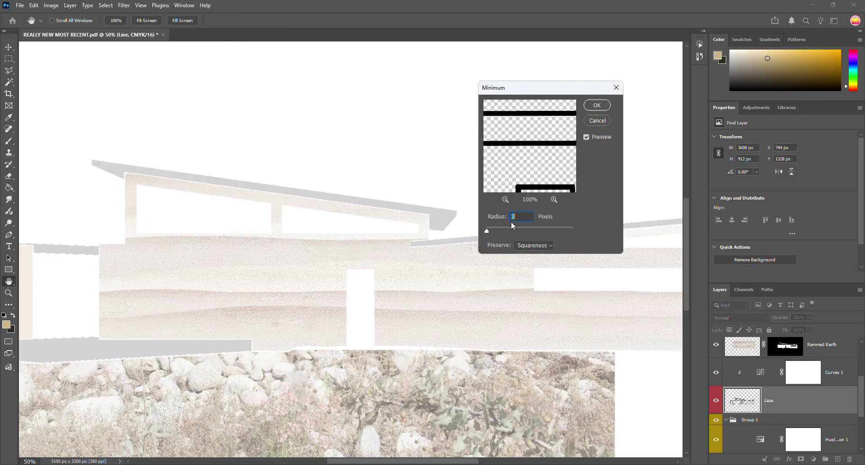
{"action": "left_click_drag", "start_coordinate": [487, 232], "coordinate": [490, 233]}
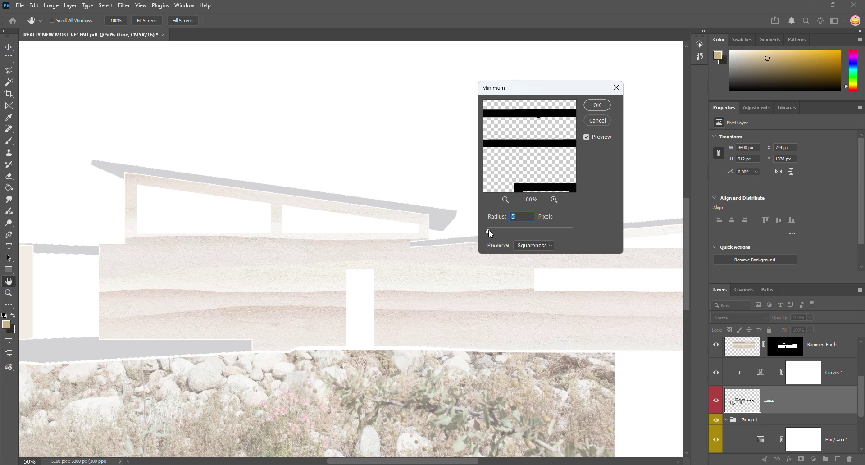
{"action": "left_click_drag", "start_coordinate": [488, 228], "coordinate": [488, 229]}
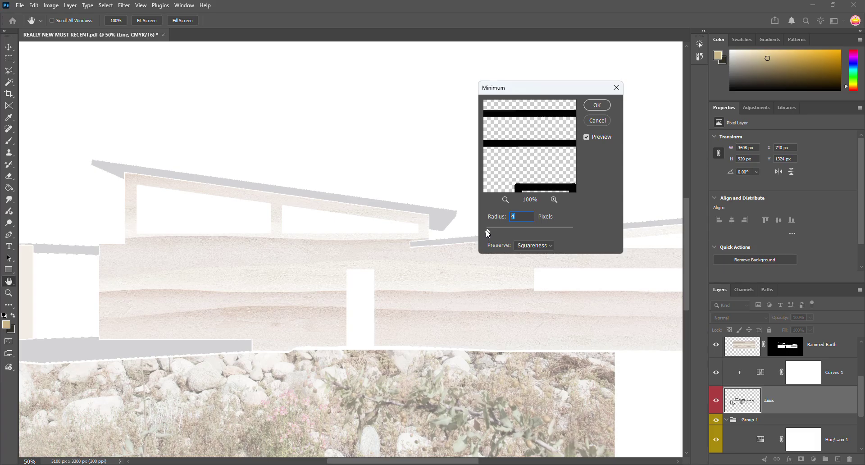
{"action": "type", "text": "3"}
{"action": "left_click", "coordinate": [607, 107]}
{"action": "key", "text": "m"}
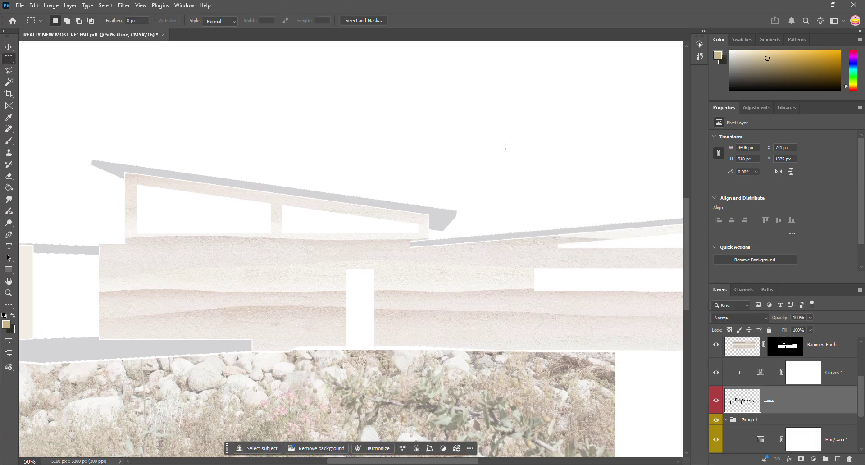
Add a layer named Sky directly above the Material ID layer and give it a blue colour label
{"action": "key", "text": "ctrl+minus"}
{"action": "key", "text": "ctrl+minus"}
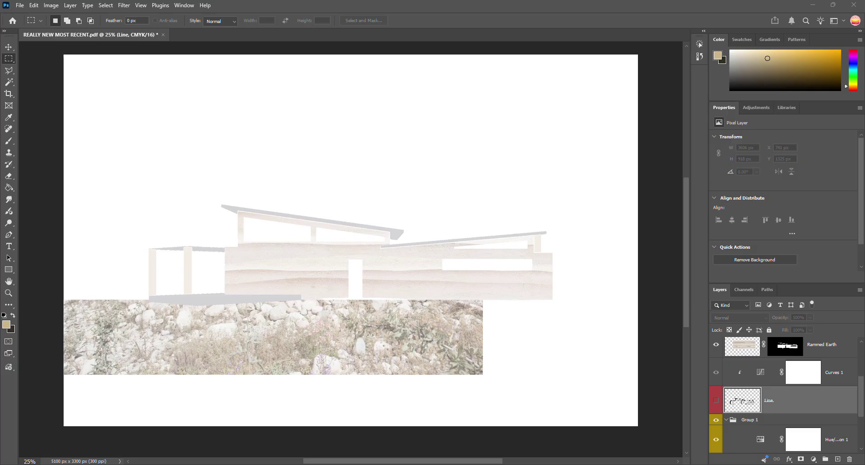
{"action": "scroll", "coordinate": [793, 404], "scroll_direction": "down", "scroll_amount": 3}
{"action": "left_click", "coordinate": [801, 412]}
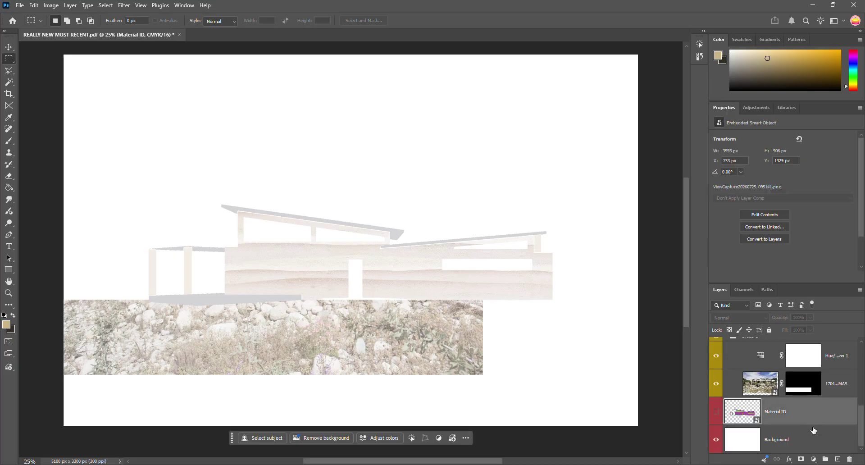
{"action": "left_click", "coordinate": [837, 459]}
{"action": "double_click", "coordinate": [772, 412]}
{"action": "type", "text": "Sky"}
{"action": "key", "text": "Return"}
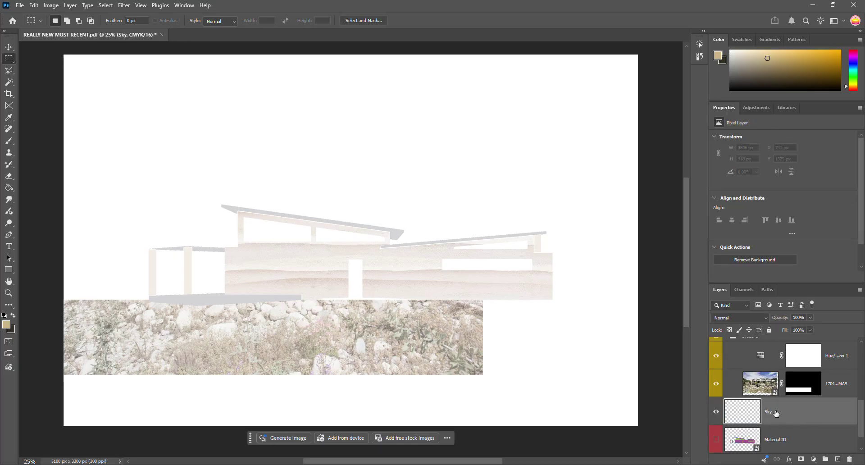
{"action": "right_click", "coordinate": [718, 409]}
{"action": "left_click", "coordinate": [746, 373]}
Place the sky photo AdobeStock_318470141 at 49.12% scale behind the house's right part and mask it to a rectangle ending at the ground line
{"action": "left_click_drag", "start_coordinate": [864, 226], "coordinate": [493, 225]}
{"action": "mouse_move", "coordinate": [424, 189]}
{"action": "left_mouse_down"}
{"action": "mouse_move", "coordinate": [436, 173]}
{"action": "mouse_move", "coordinate": [421, 176]}
{"action": "left_mouse_up"}
{"action": "left_click_drag", "start_coordinate": [69, 399], "coordinate": [342, 343]}
{"action": "left_click_drag", "start_coordinate": [507, 140], "coordinate": [484, 247]}
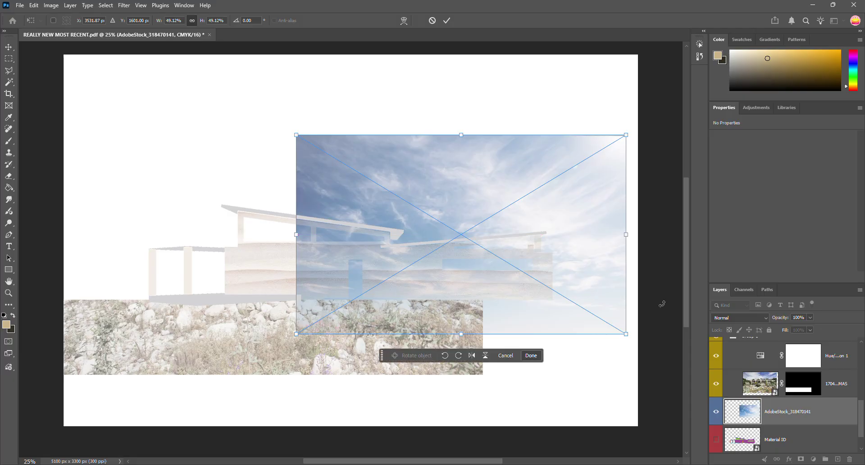
{"action": "key", "text": "Return"}
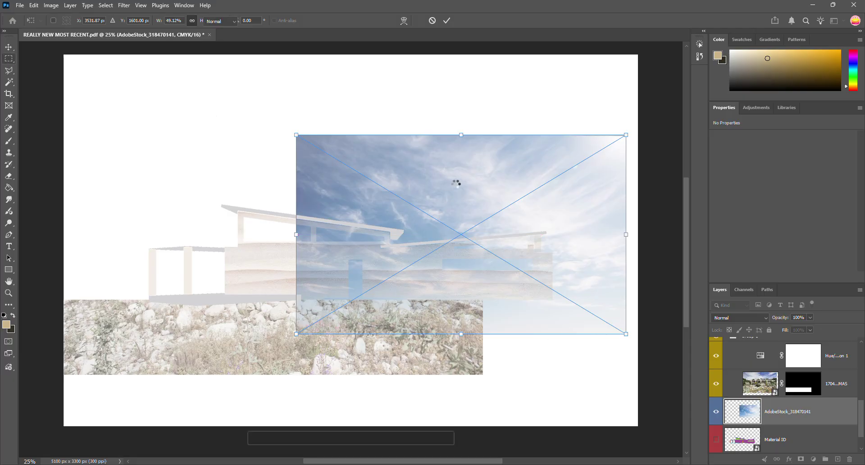
{"action": "left_click_drag", "start_coordinate": [289, 123], "coordinate": [591, 300]}
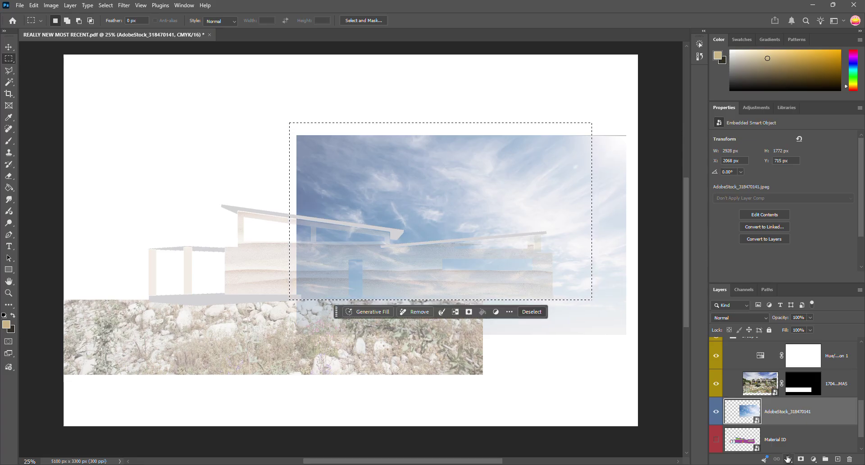
{"action": "left_click", "coordinate": [800, 458]}
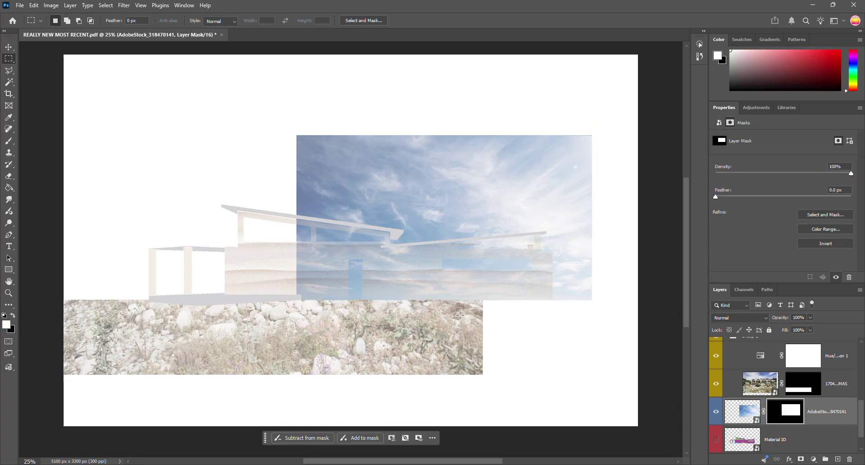
Make the Material ID and Line layers visible, with Material ID as the active layer
{"action": "left_click", "coordinate": [716, 439]}
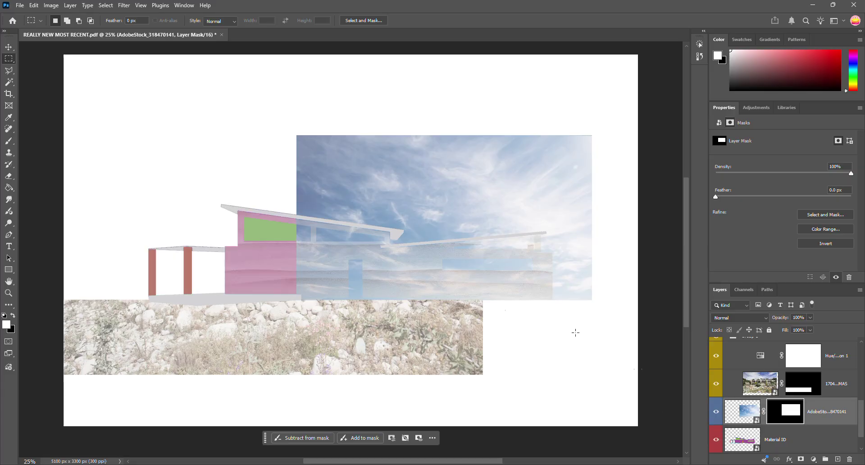
{"action": "left_click", "coordinate": [783, 434]}
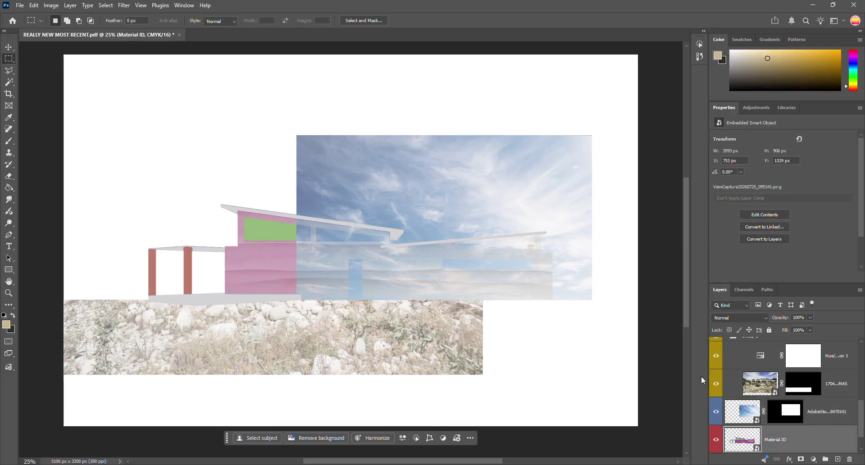
{"action": "scroll", "coordinate": [745, 395], "scroll_direction": "up", "scroll_amount": 3}
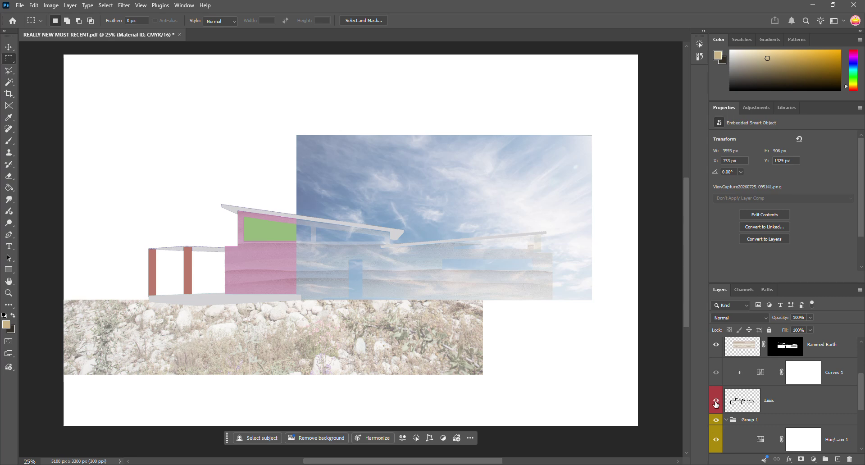
{"action": "left_click", "coordinate": [716, 401]}
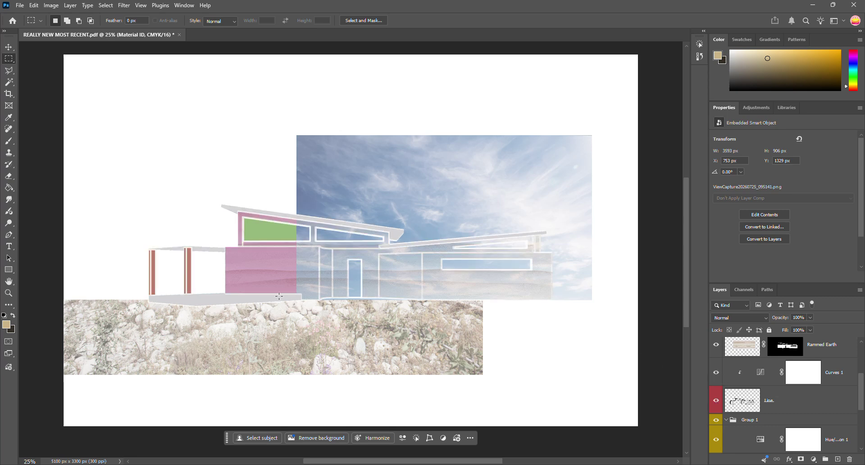
{"action": "key", "text": "w"}
{"action": "left_click", "coordinate": [258, 263]}
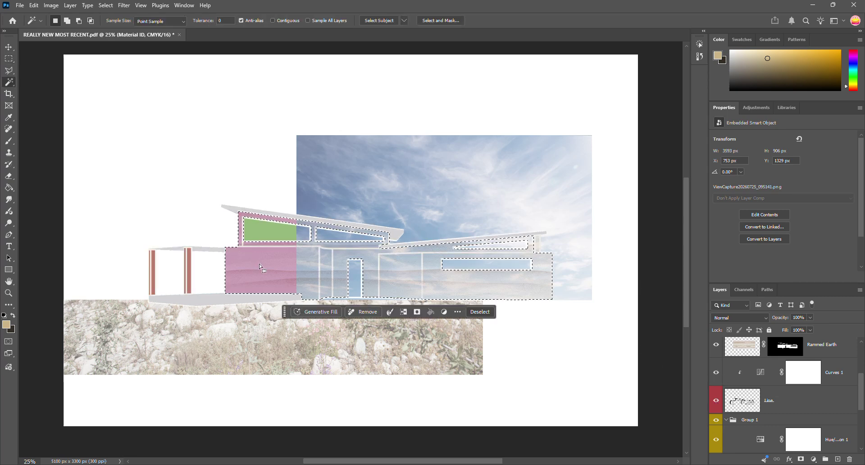
{"action": "left_click", "coordinate": [460, 265], "text": "shift"}
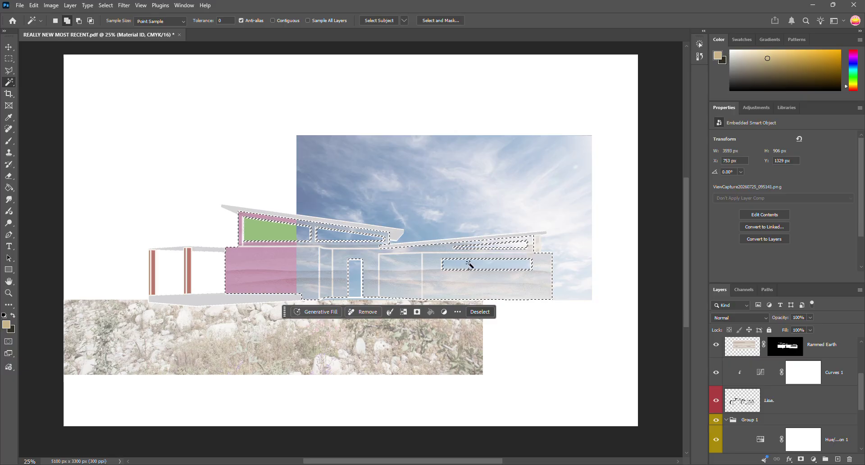
{"action": "left_click", "coordinate": [395, 235], "text": "shift"}
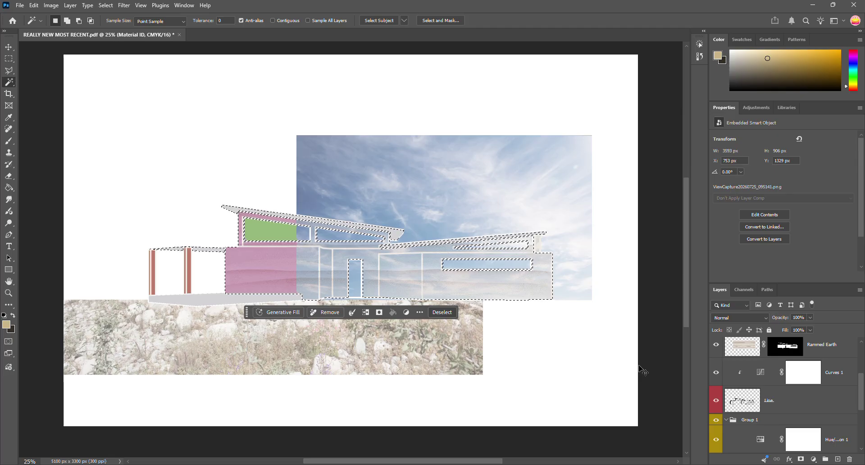
{"action": "key", "text": "ctrl+d"}
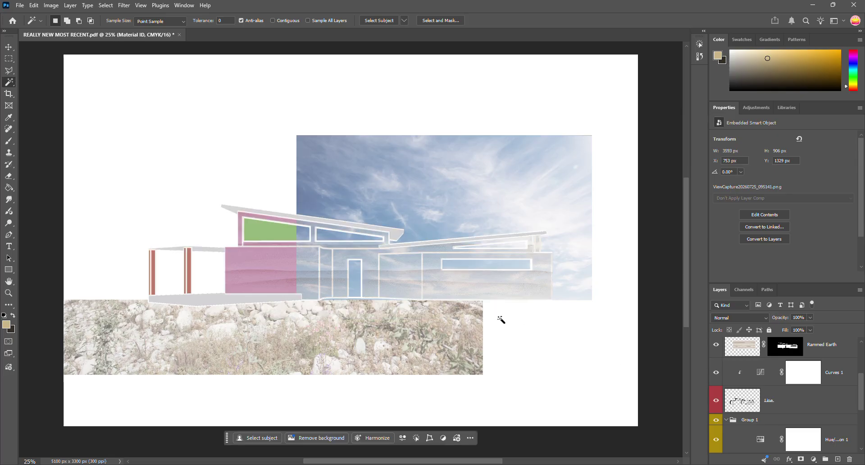
Select the whole house silhouette by picking the empty area around it on Material ID and inverting the selection
{"action": "left_click", "coordinate": [522, 333]}
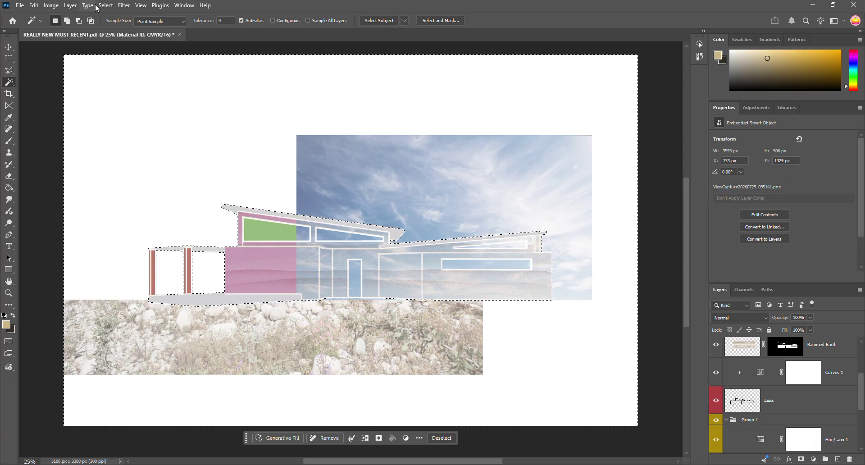
{"action": "left_click", "coordinate": [106, 5]}
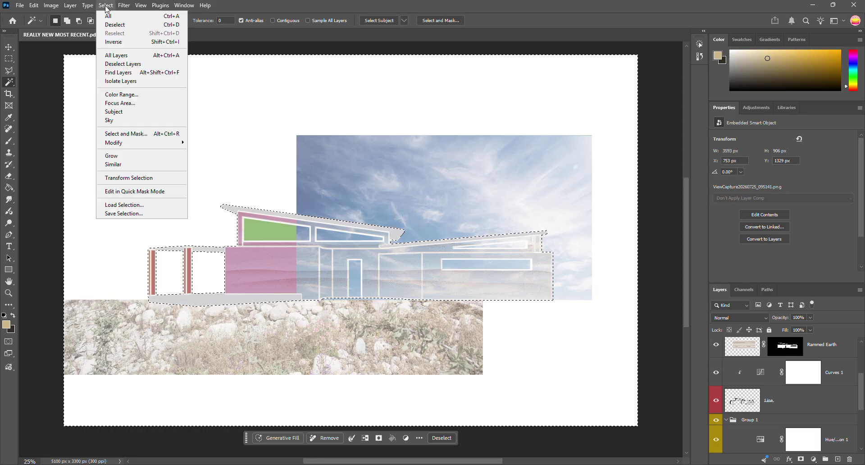
{"action": "left_click", "coordinate": [126, 39]}
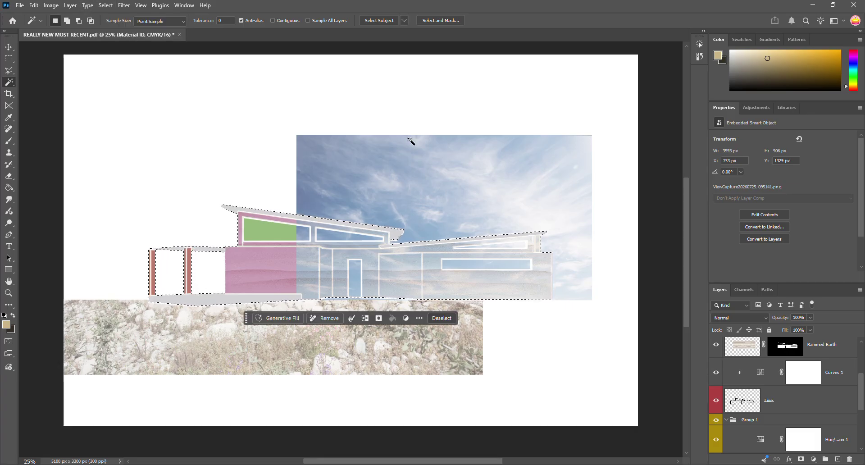
Paint the selected house area black on the sky photo's mask, and hide the Material ID layer with the selection cleared
{"action": "key", "text": "b"}
{"action": "scroll", "coordinate": [793, 417], "scroll_direction": "down", "scroll_amount": 3}
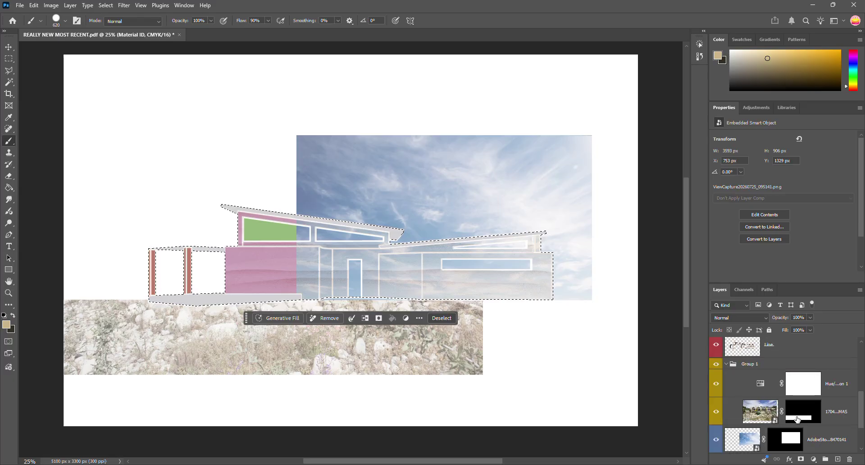
{"action": "left_click", "coordinate": [783, 413]}
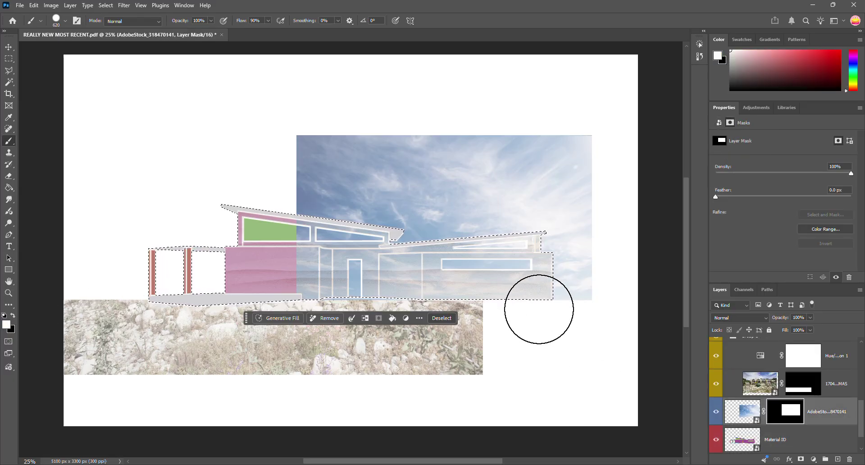
{"action": "left_click", "coordinate": [13, 316]}
{"action": "mouse_move", "coordinate": [527, 247]}
{"action": "left_mouse_down"}
{"action": "mouse_move", "coordinate": [463, 260]}
{"action": "mouse_move", "coordinate": [309, 266]}
{"action": "mouse_move", "coordinate": [326, 261]}
{"action": "left_mouse_up"}
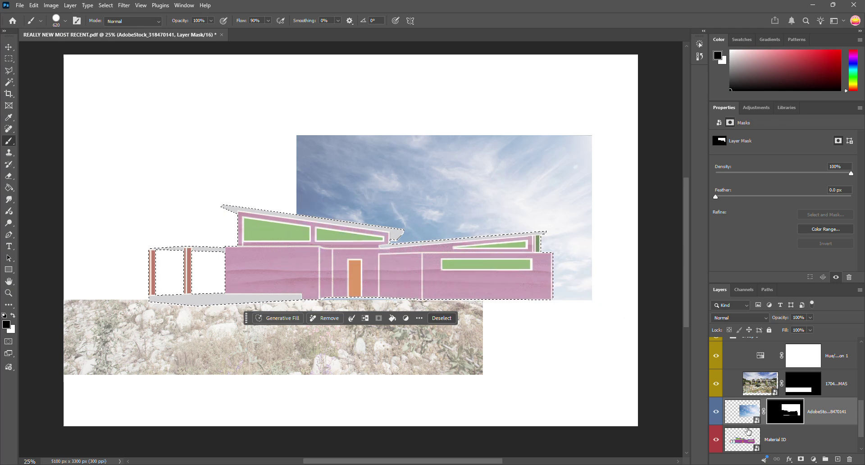
{"action": "left_click", "coordinate": [715, 439]}
{"action": "key", "text": "ctrl+d"}
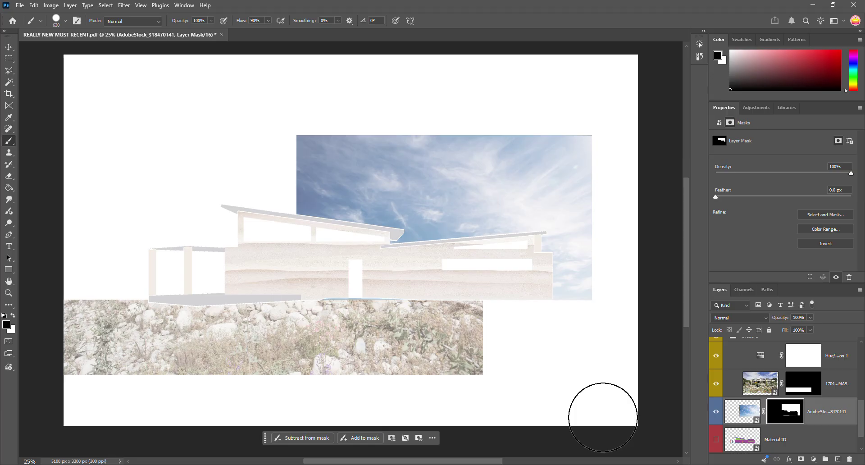
Add a layer named Path directly above the masked sky photo
{"action": "left_click", "coordinate": [9, 47]}
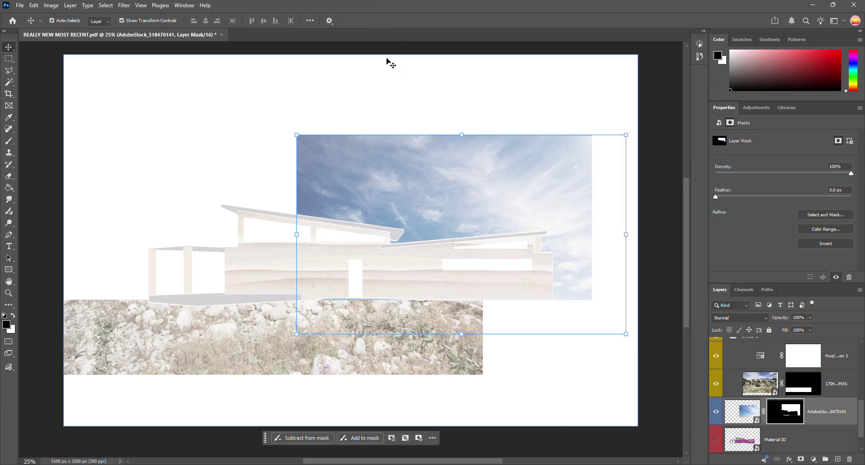
{"action": "key", "text": "ctrl+s"}
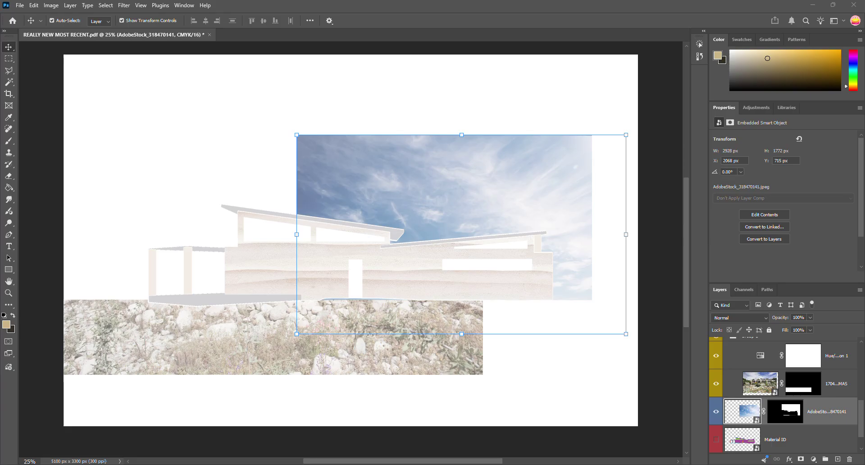
{"action": "key", "text": "ctrl+shift+alt+n"}
{"action": "double_click", "coordinate": [771, 410]}
{"action": "type", "text": "Cath"}
{"action": "key", "text": "Return"}
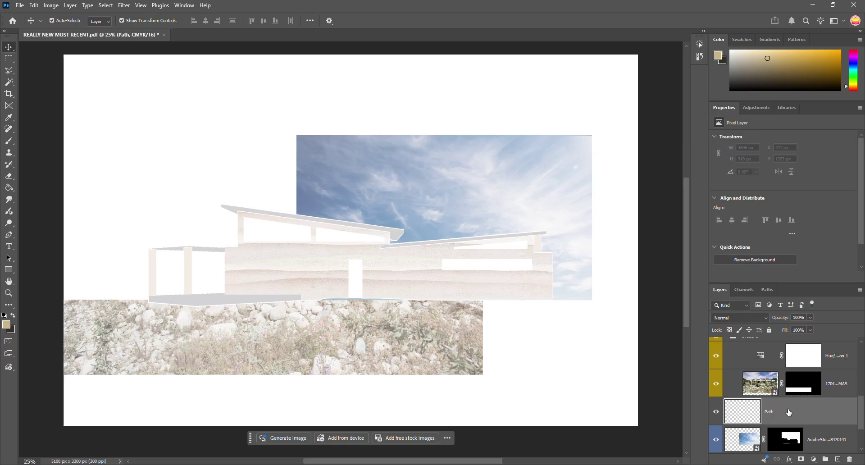
Place the field photo AdobeStock_328437644 at 100% scale above the rock photo in Group 1, positioned at about X 272 px, Y 283 px
{"action": "left_click_drag", "start_coordinate": [660, 311], "coordinate": [426, 310]}
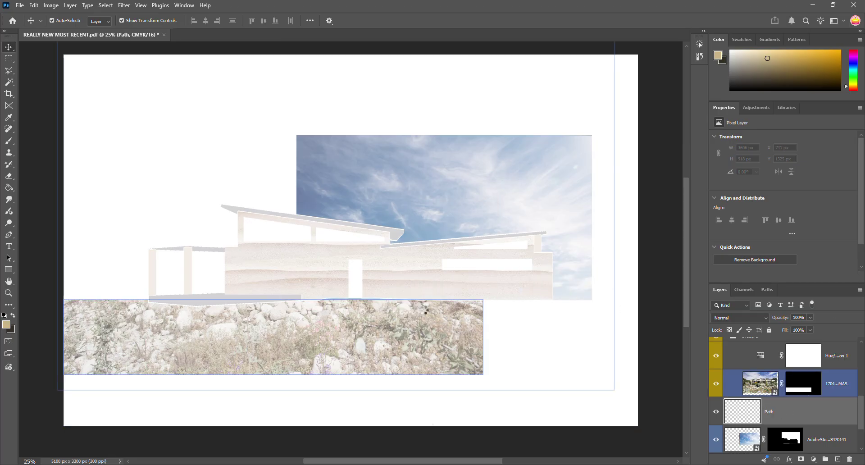
{"action": "mouse_move", "coordinate": [542, 175]}
{"action": "left_mouse_down"}
{"action": "mouse_move", "coordinate": [509, 177]}
{"action": "mouse_move", "coordinate": [534, 165]}
{"action": "left_mouse_up"}
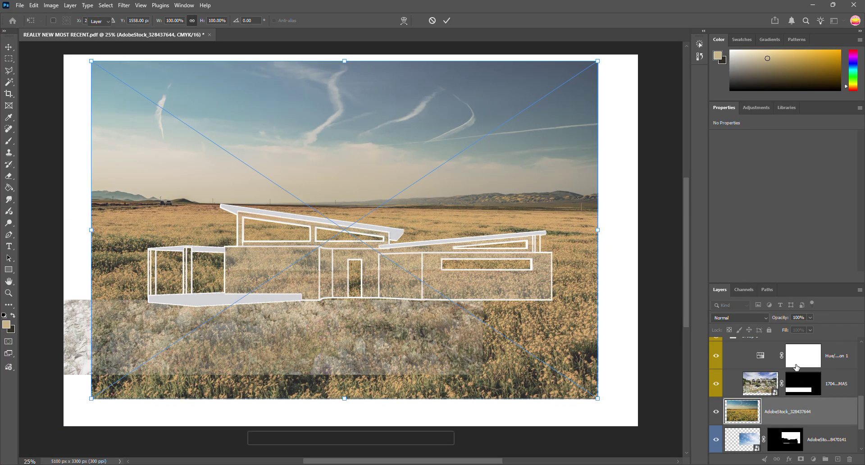
{"action": "key", "text": "Return"}
{"action": "left_click_drag", "start_coordinate": [788, 411], "coordinate": [788, 372]}
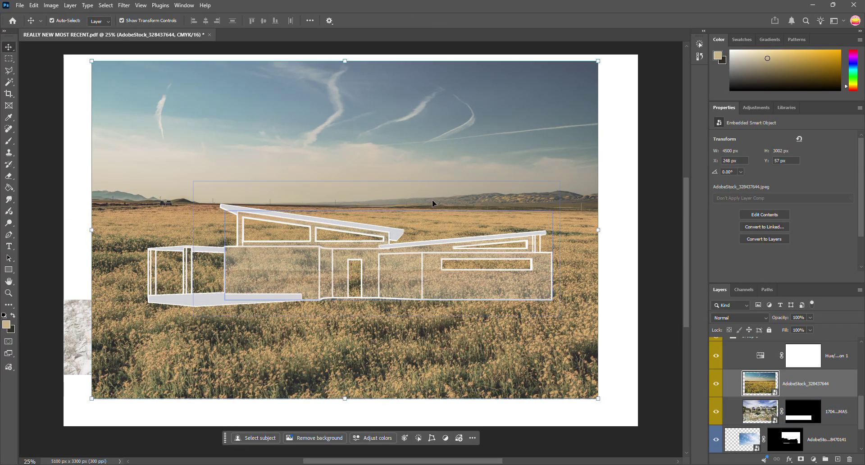
{"action": "left_click_drag", "start_coordinate": [370, 152], "coordinate": [371, 176]}
Mask the field photo to the door opening and a wider path strip running from the house's base down to the canvas edge
{"action": "key", "text": "m"}
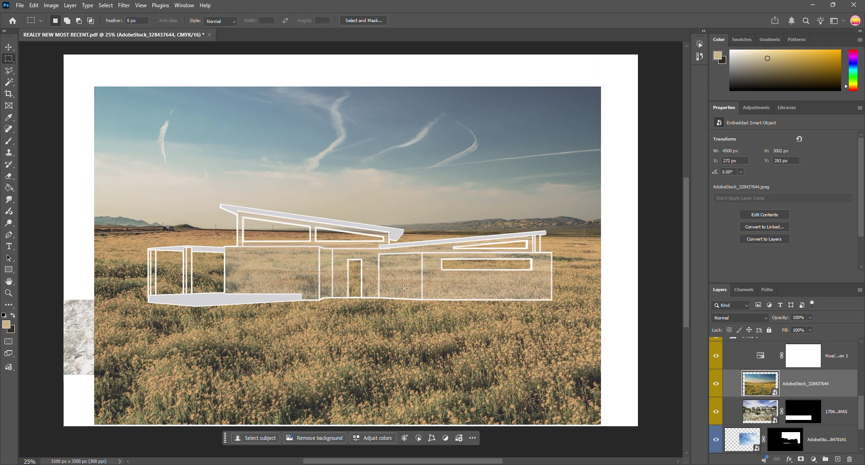
{"action": "left_click_drag", "start_coordinate": [348, 258], "coordinate": [361, 298]}
{"action": "key", "text": "shift"}
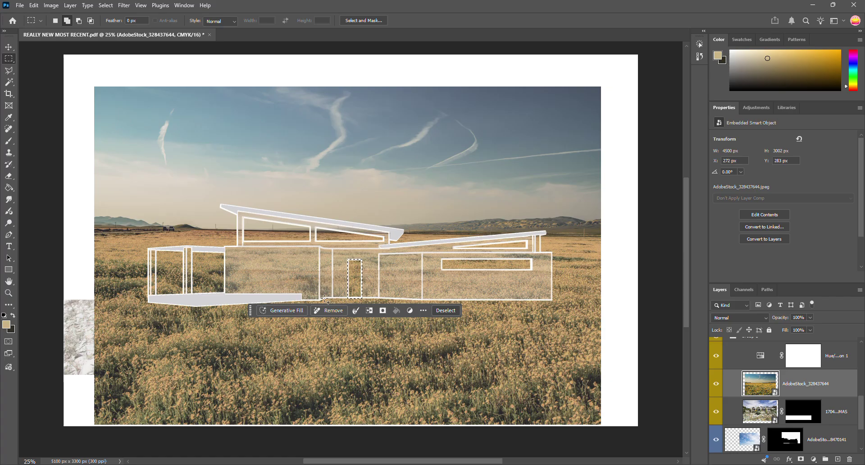
{"action": "left_click_drag", "start_coordinate": [318, 295], "coordinate": [378, 438]}
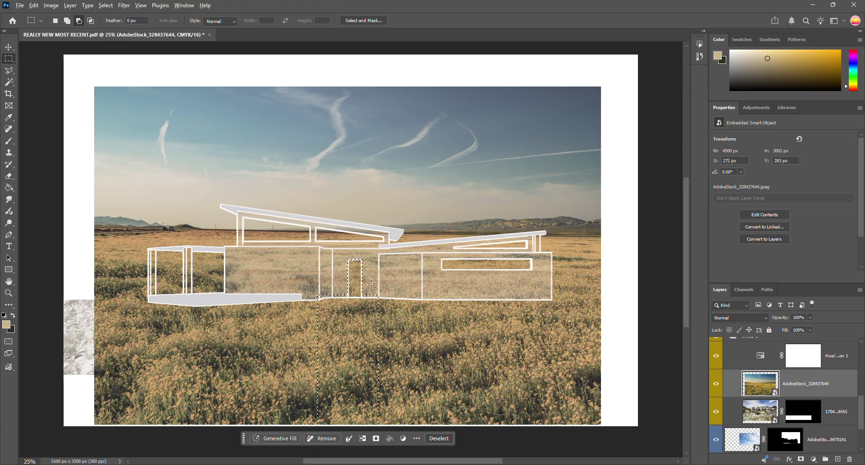
{"action": "left_click_drag", "start_coordinate": [386, 282], "coordinate": [363, 299]}
{"action": "mouse_move", "coordinate": [314, 283]}
{"action": "left_mouse_down"}
{"action": "mouse_move", "coordinate": [347, 298]}
{"action": "mouse_move", "coordinate": [320, 298]}
{"action": "left_mouse_up"}
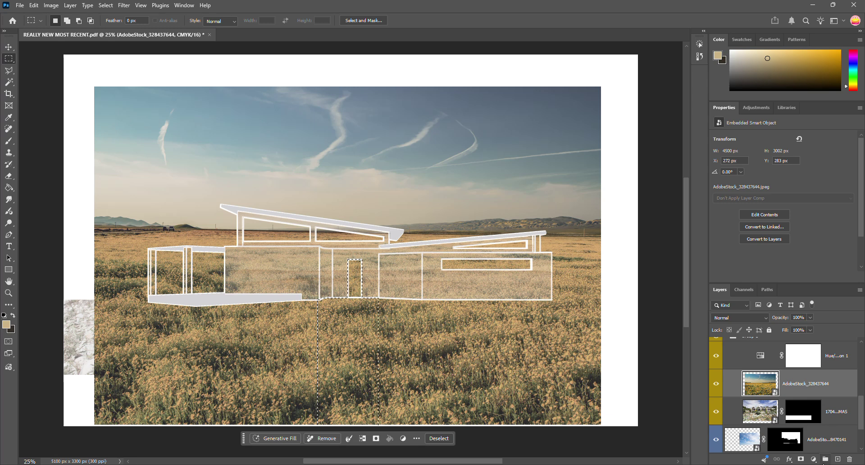
{"action": "left_click", "coordinate": [801, 459]}
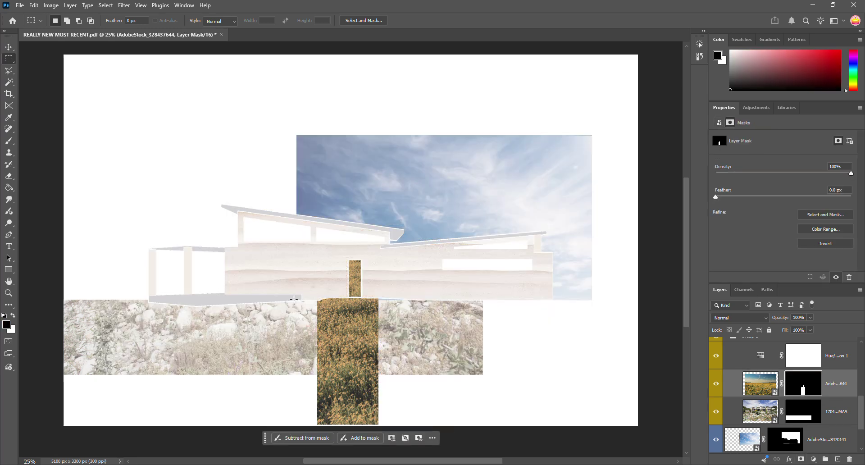
Set the masked field photo layer's opacity to 73%
{"action": "left_click", "coordinate": [9, 47]}
{"action": "left_click", "coordinate": [427, 380]}
{"action": "left_click", "coordinate": [760, 383]}
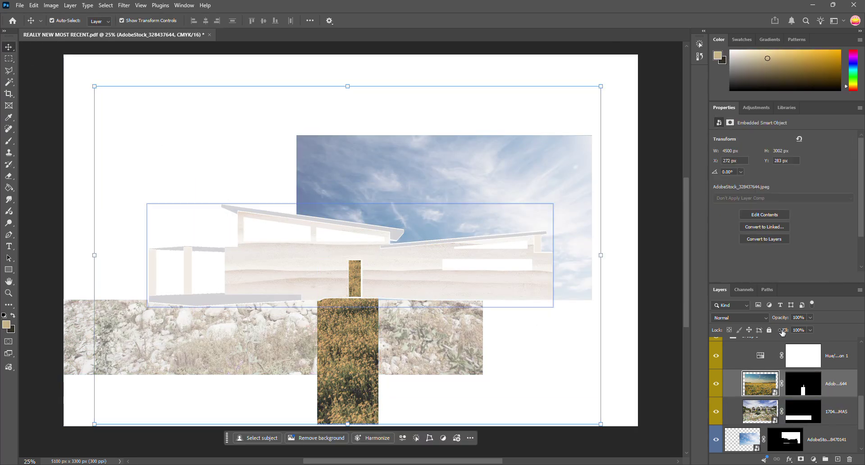
{"action": "left_click", "coordinate": [809, 317]}
{"action": "mouse_move", "coordinate": [805, 324]}
{"action": "left_mouse_down"}
{"action": "mouse_move", "coordinate": [789, 330]}
{"action": "mouse_move", "coordinate": [800, 331]}
{"action": "left_mouse_up"}
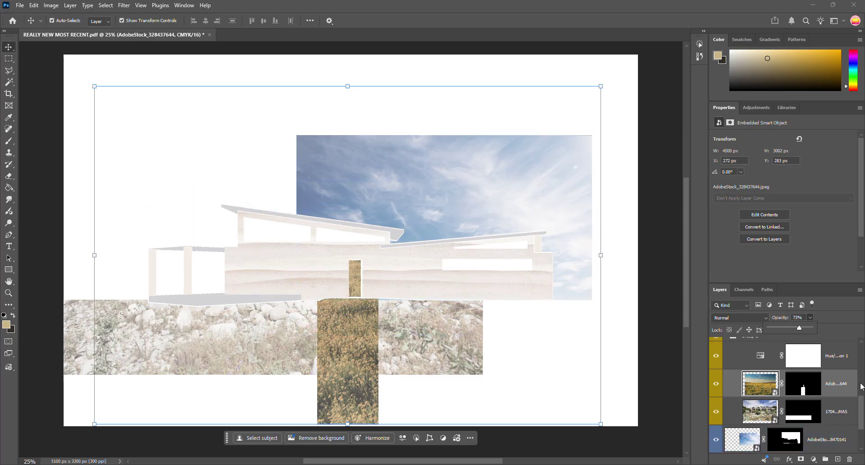
Set the Rammed Earth layer's opacity to 57%
{"action": "scroll", "coordinate": [860, 386], "scroll_direction": "up", "scroll_amount": 3}
{"action": "left_click", "coordinate": [747, 354]}
{"action": "left_click", "coordinate": [810, 317]}
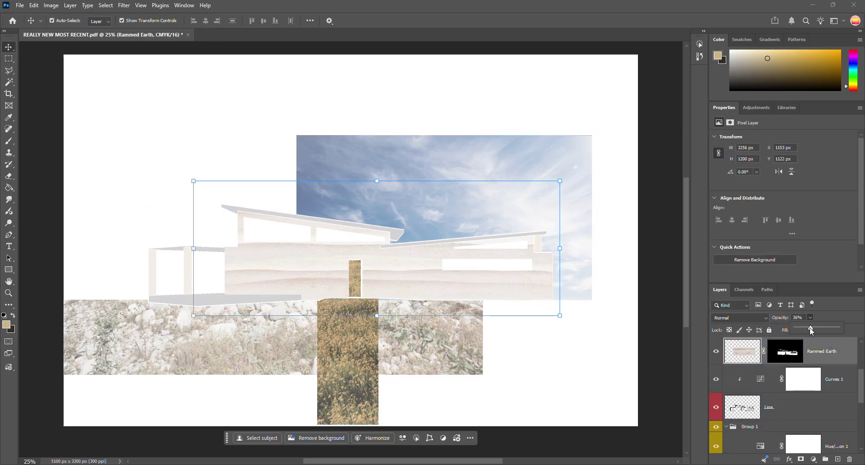
{"action": "left_click_drag", "start_coordinate": [810, 329], "coordinate": [827, 332]}
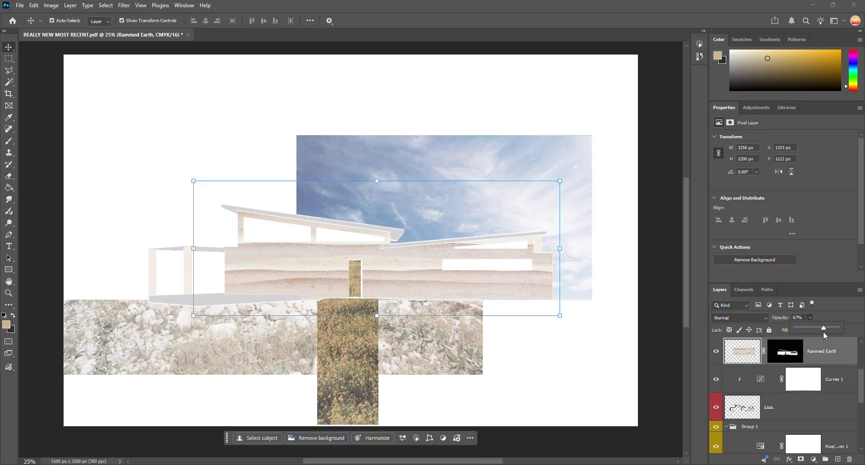
{"action": "scroll", "coordinate": [776, 386], "scroll_direction": "down", "scroll_amount": 4}
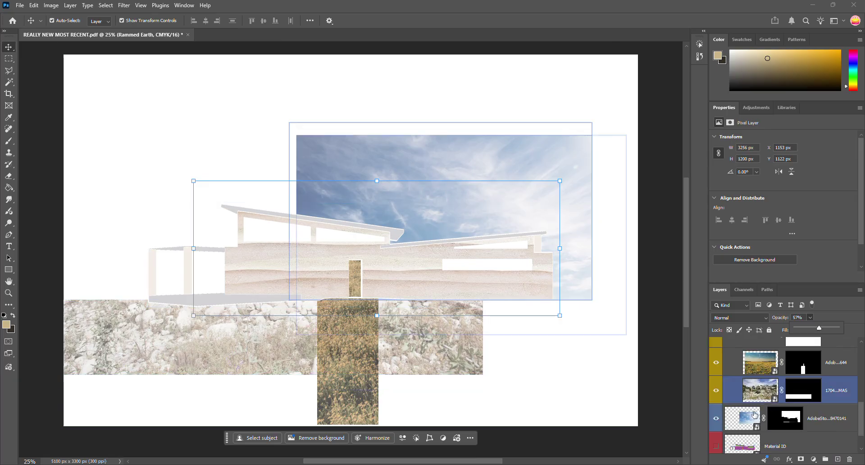
Try to distort the masked field photo with a Perspective transform
{"action": "left_click", "coordinate": [761, 364]}
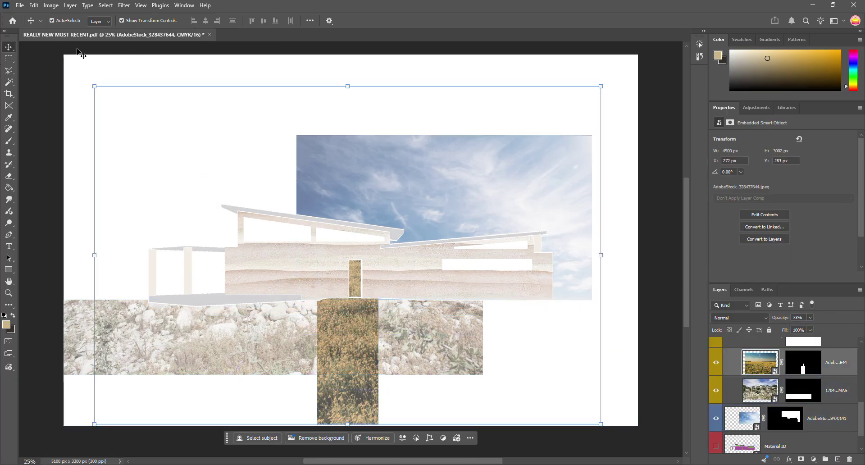
{"action": "left_click", "coordinate": [10, 57]}
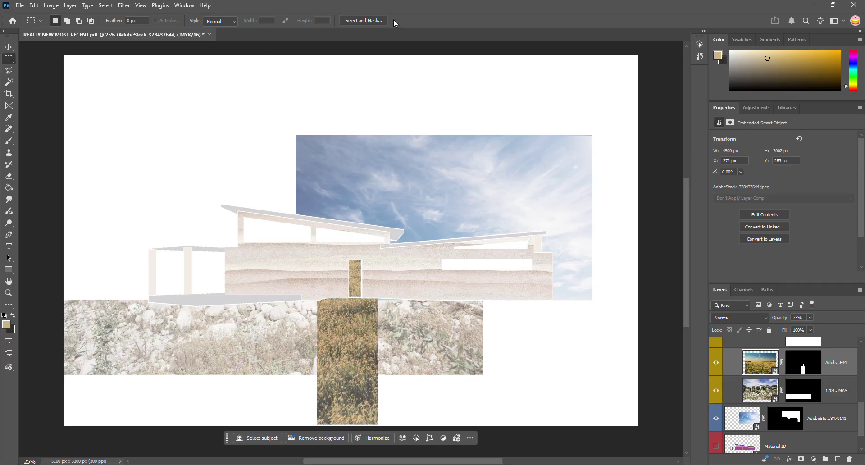
{"action": "left_click", "coordinate": [381, 18]}
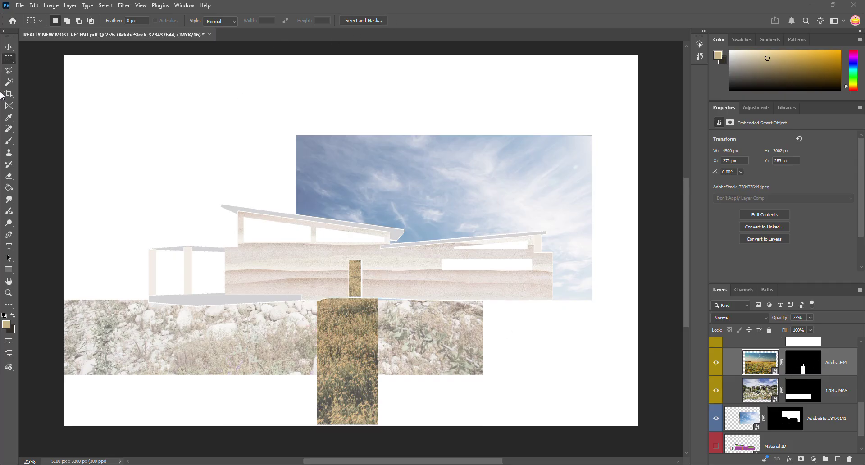
{"action": "left_click", "coordinate": [51, 5]}
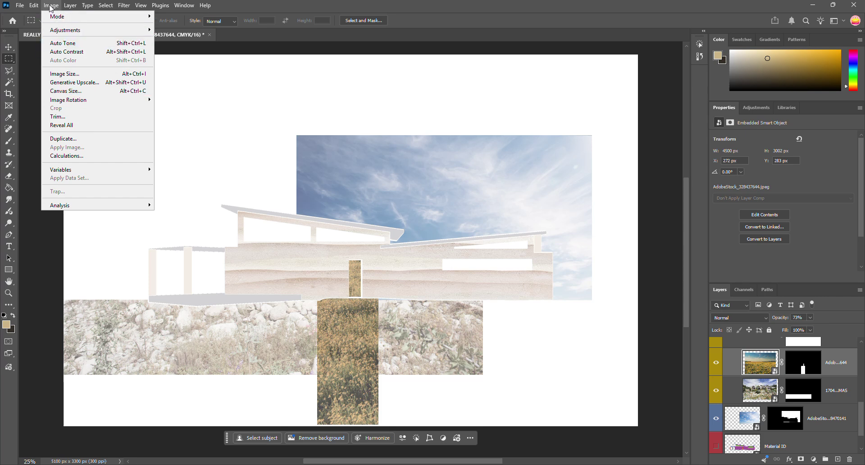
{"action": "mouse_move", "coordinate": [35, 6]}
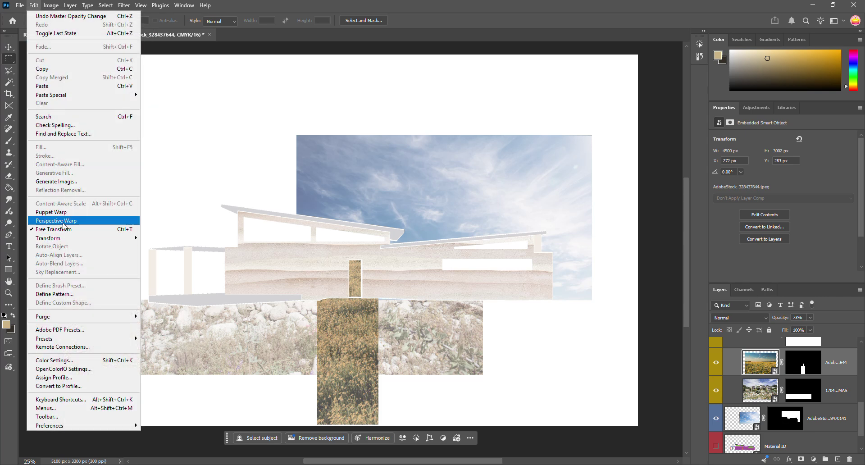
{"action": "mouse_move", "coordinate": [71, 238]}
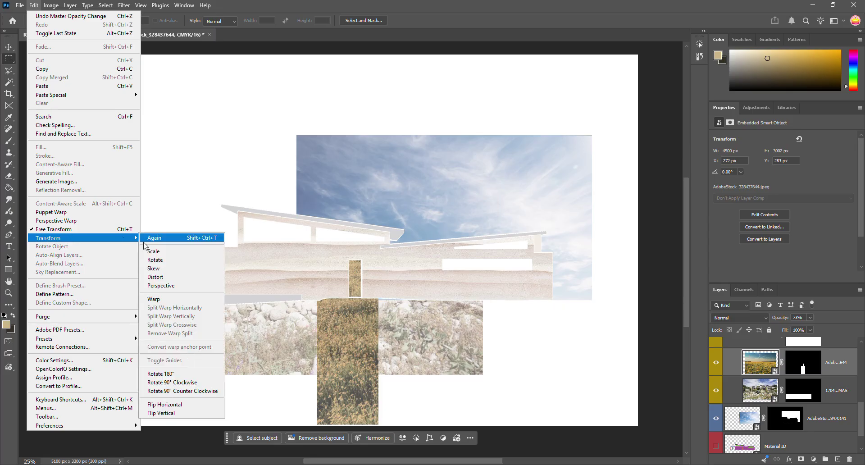
{"action": "left_click", "coordinate": [174, 286]}
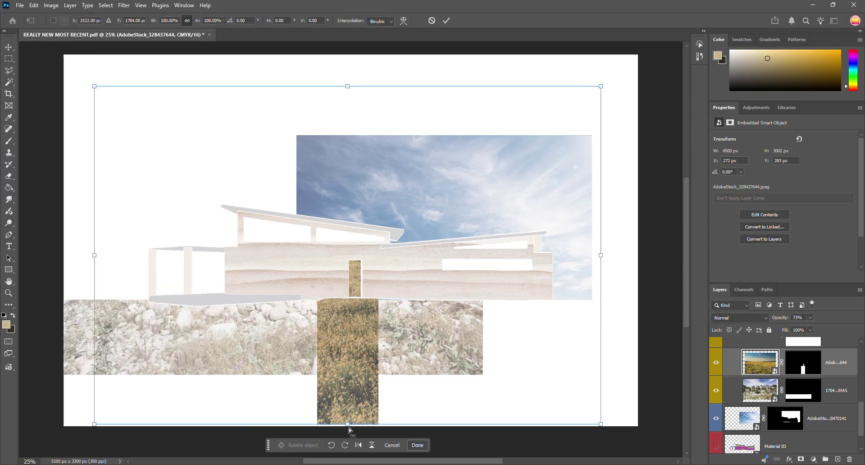
{"action": "left_click_drag", "start_coordinate": [349, 423], "coordinate": [350, 378]}
{"action": "left_click_drag", "start_coordinate": [346, 89], "coordinate": [344, 109]}
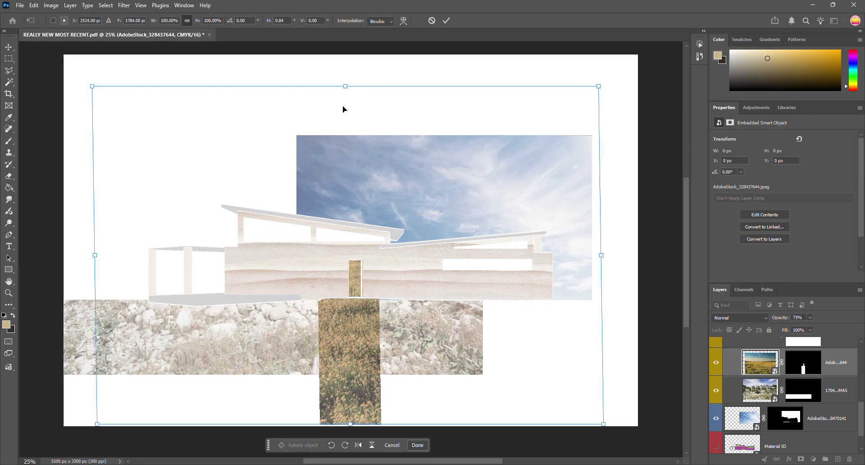
{"action": "left_click_drag", "start_coordinate": [97, 259], "coordinate": [114, 252]}
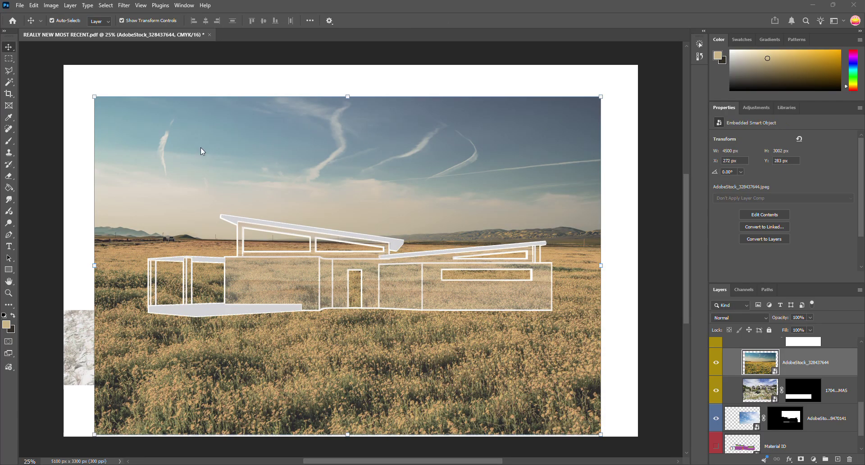
Apply a Perspective transform to the unmasked field photo, narrowing its upper edge, and lower it to about X 344 px, Y 1417 px
{"action": "left_click", "coordinate": [52, 5]}
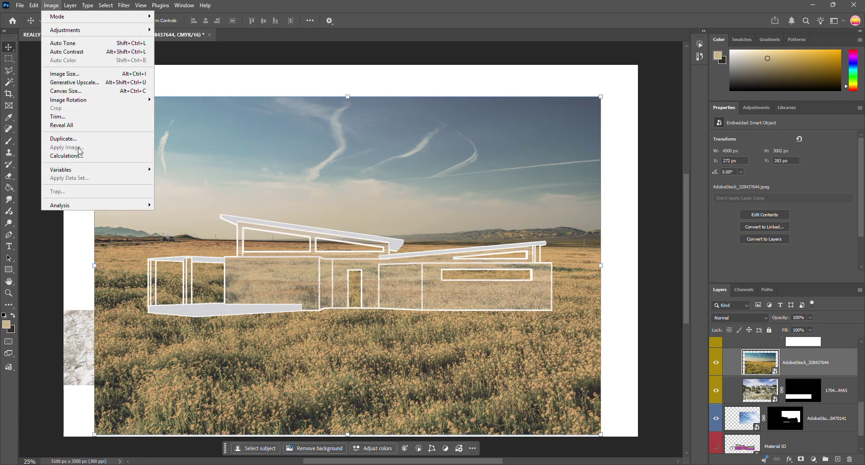
{"action": "mouse_move", "coordinate": [34, 6]}
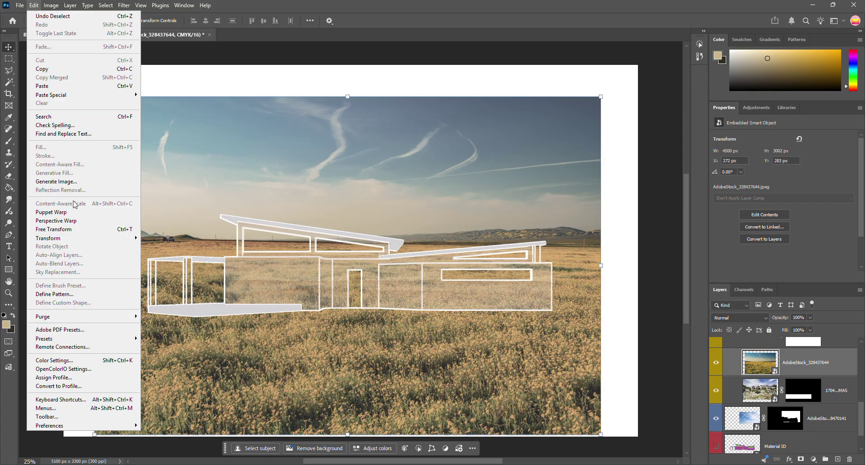
{"action": "mouse_move", "coordinate": [90, 239]}
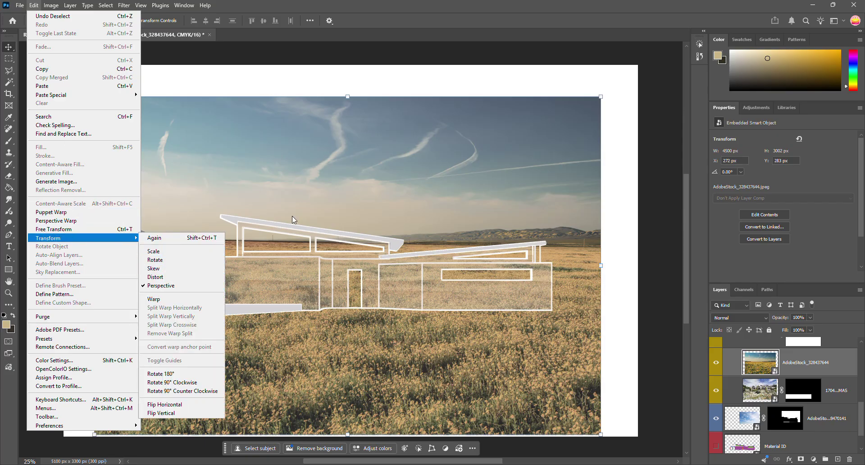
{"action": "left_click", "coordinate": [161, 285]}
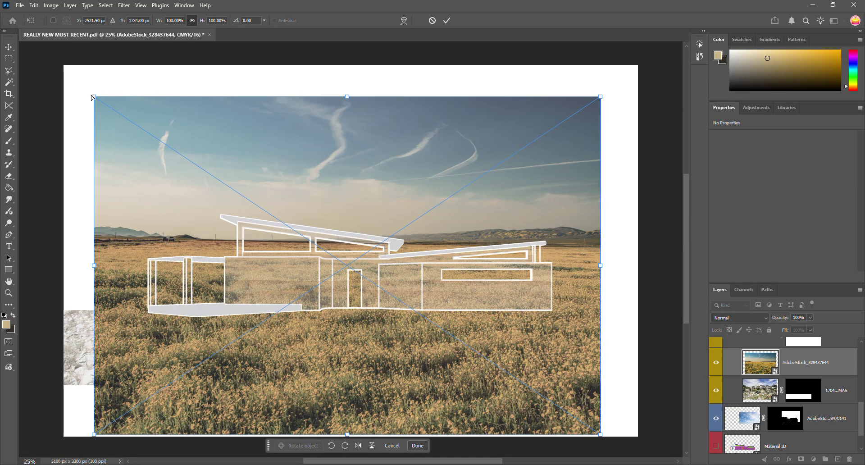
{"action": "left_click_drag", "start_coordinate": [95, 98], "coordinate": [271, 158]}
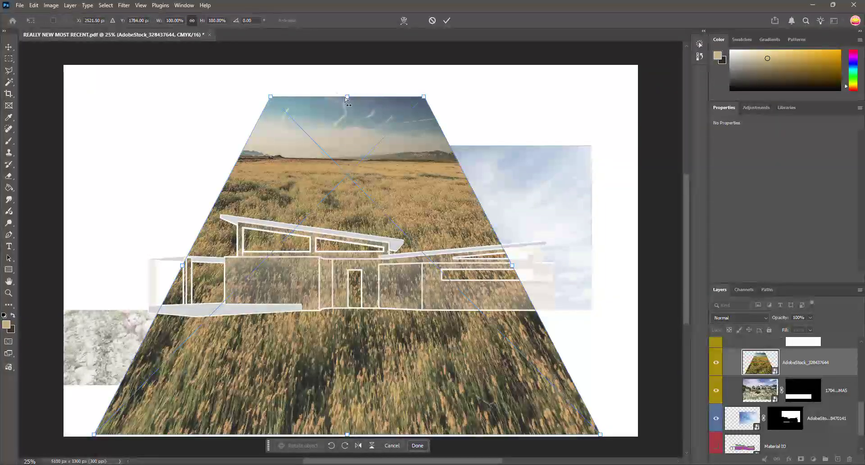
{"action": "left_click_drag", "start_coordinate": [271, 101], "coordinate": [253, 105]}
{"action": "left_click_drag", "start_coordinate": [346, 165], "coordinate": [357, 319]}
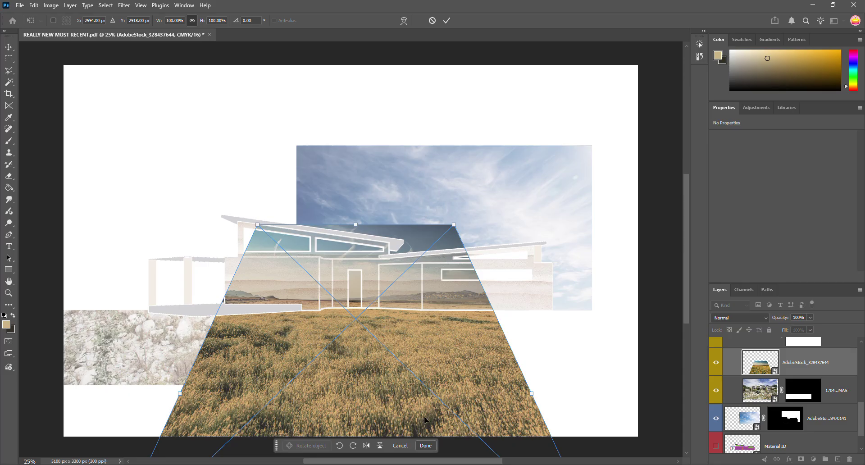
{"action": "left_click", "coordinate": [425, 445]}
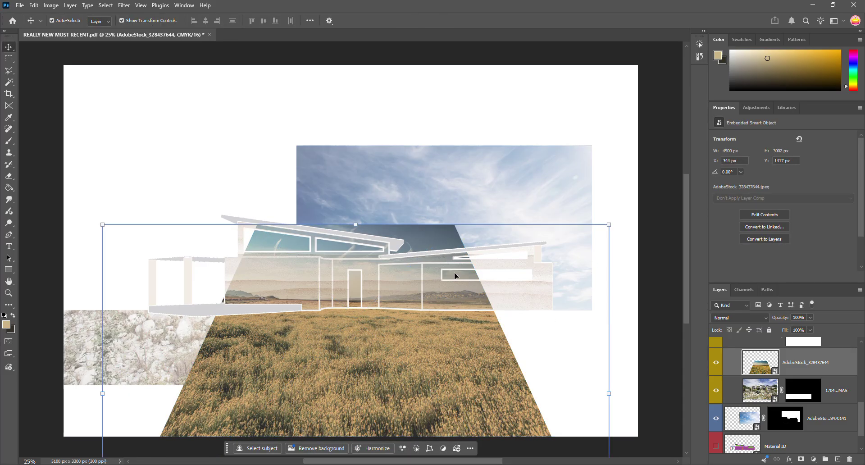
{"action": "key", "text": "m"}
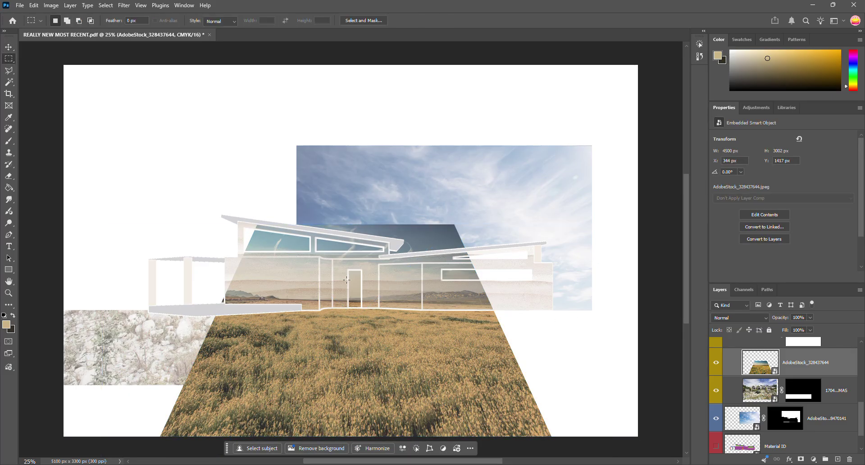
{"action": "left_click_drag", "start_coordinate": [348, 270], "coordinate": [381, 453]}
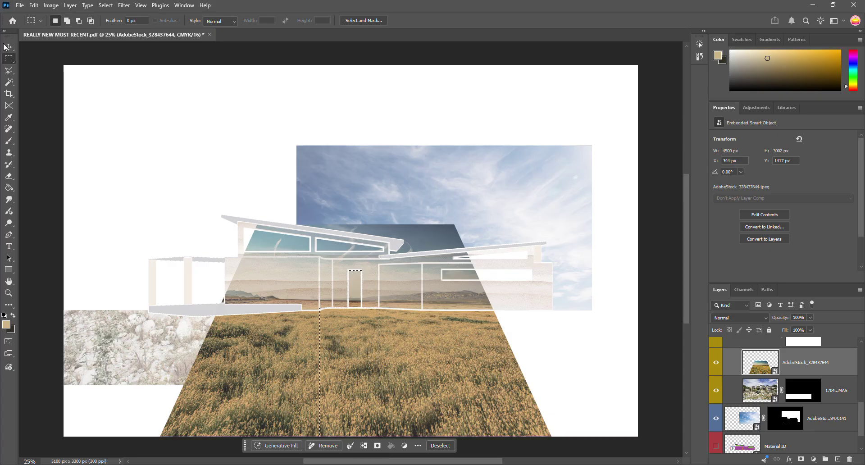
{"action": "right_click", "coordinate": [15, 63]}
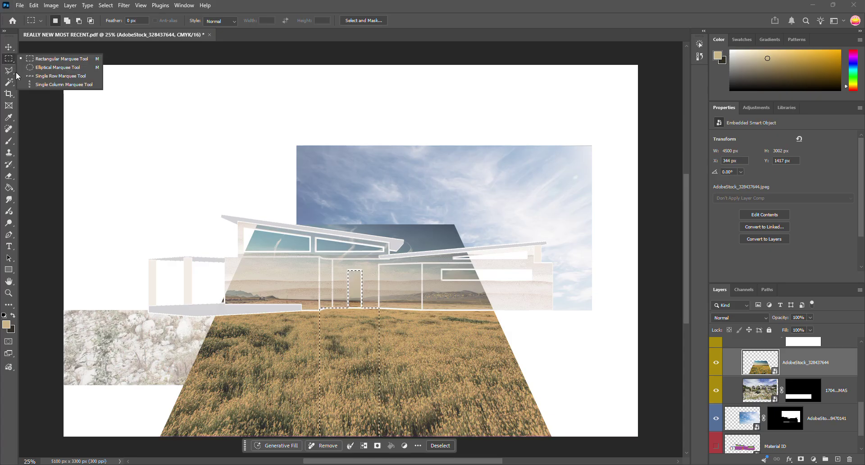
{"action": "left_click", "coordinate": [14, 71]}
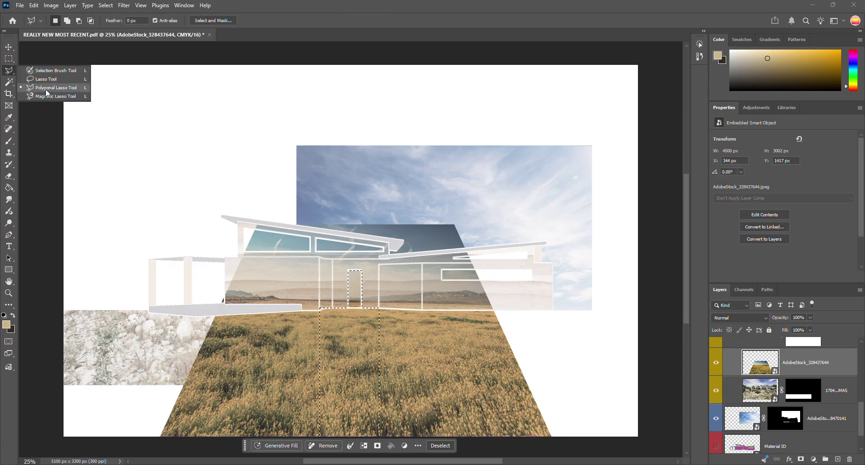
{"action": "left_click", "coordinate": [46, 88]}
{"action": "key", "text": "ctrl+d"}
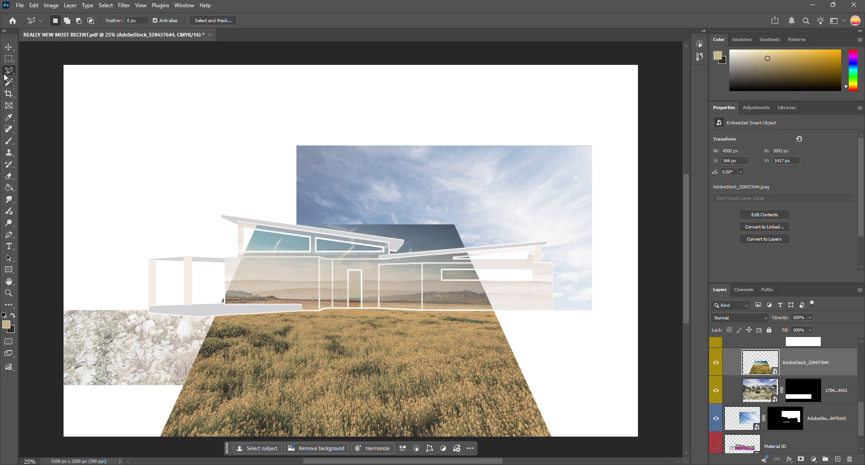
Mask the field photo to the door opening and a tapered path that widens from the house's base to the canvas's lower edge
{"action": "left_click", "coordinate": [320, 311]}
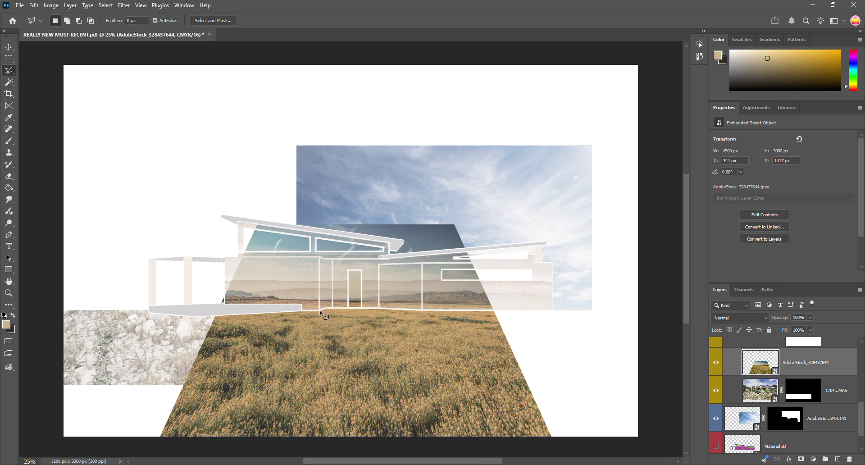
{"action": "left_click", "coordinate": [265, 441]}
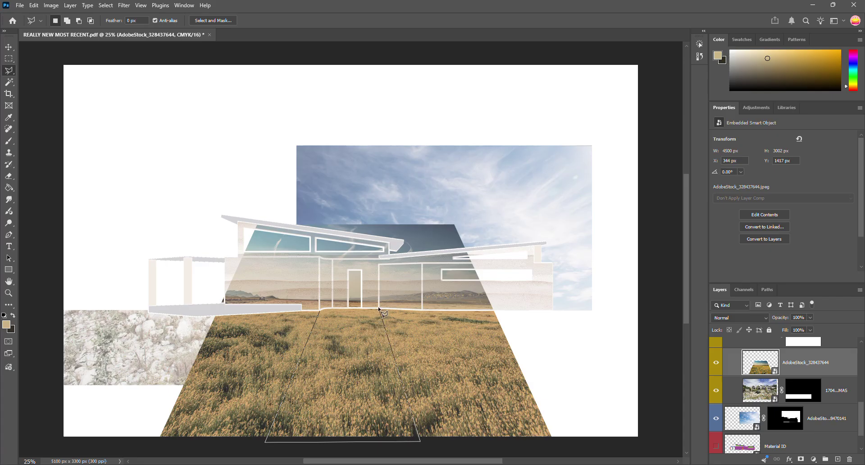
{"action": "left_click", "coordinate": [320, 312]}
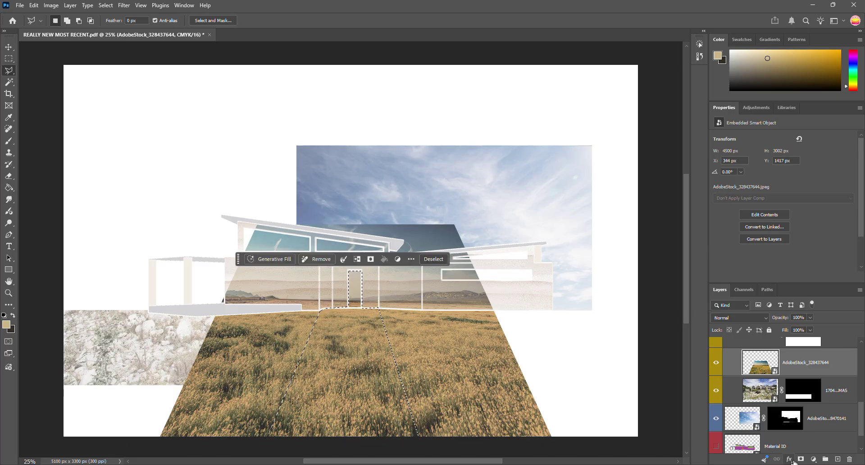
{"action": "left_click", "coordinate": [800, 460]}
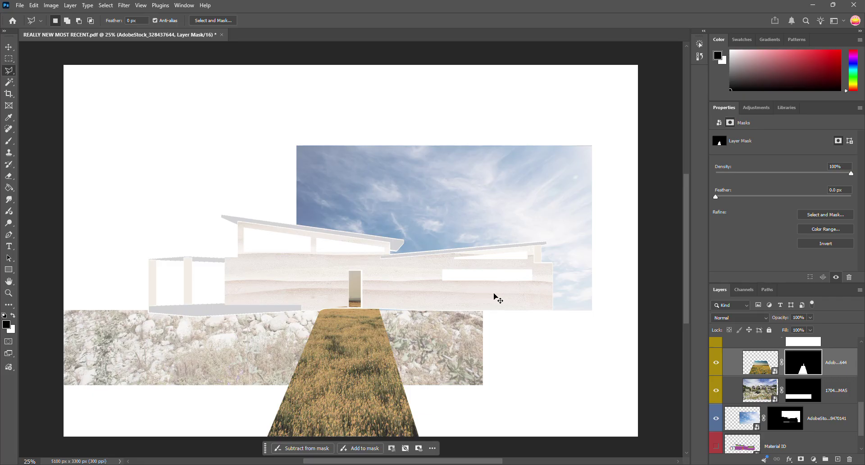
Add a layer named Grass directly above the Background layer and give it a green colour label
{"action": "left_click", "coordinate": [8, 47]}
{"action": "left_click", "coordinate": [196, 162]}
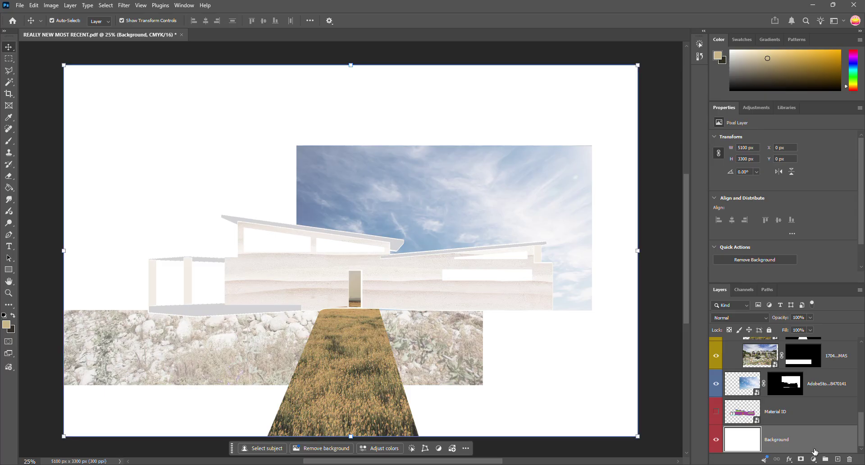
{"action": "left_click", "coordinate": [837, 460]}
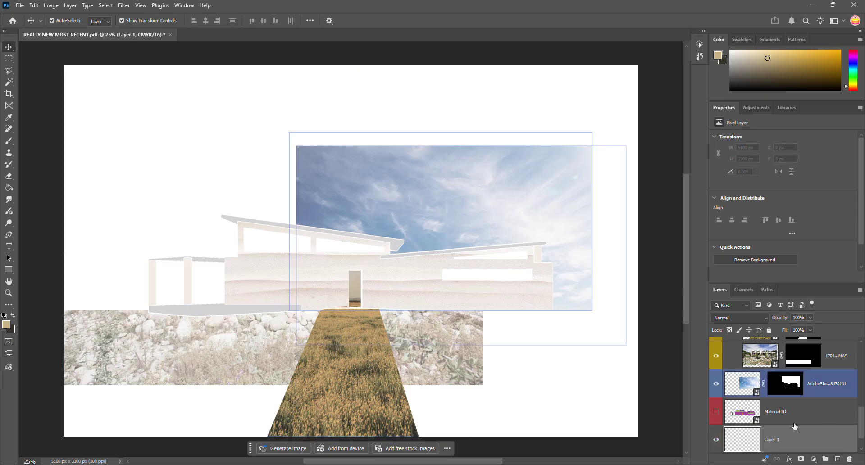
{"action": "type", "text": "Geass"}
{"action": "key", "text": "Return"}
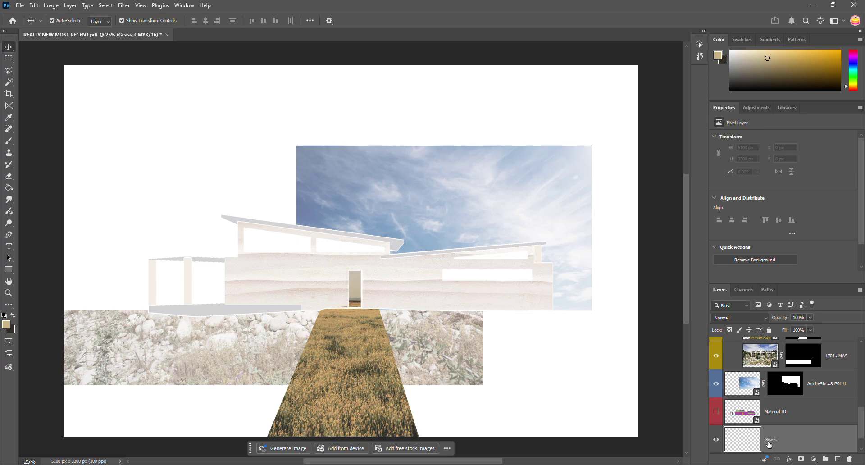
{"action": "type", "text": "Grass"}
{"action": "key", "text": "Return"}
{"action": "right_click", "coordinate": [764, 445]}
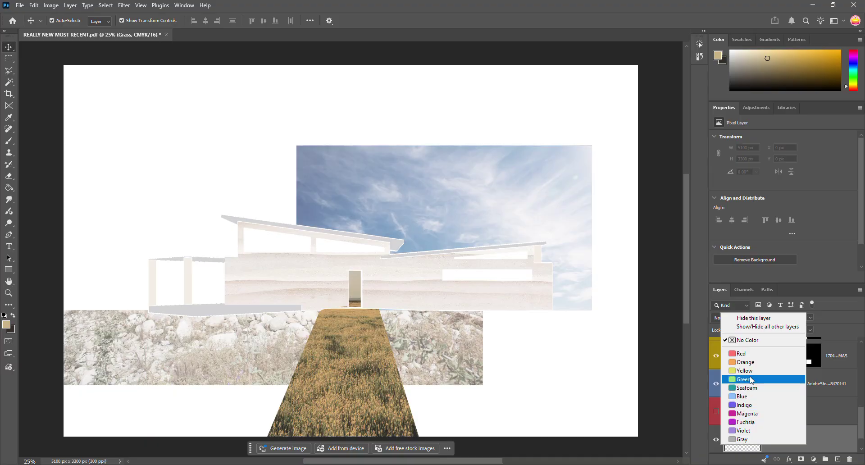
{"action": "left_click", "coordinate": [750, 377]}
Move the Grass layer and the masked field photo out above Group 1, with Grass on top
{"action": "left_click_drag", "start_coordinate": [808, 445], "coordinate": [800, 346]}
{"action": "scroll", "coordinate": [794, 382], "scroll_direction": "up", "scroll_amount": 1}
{"action": "left_click_drag", "start_coordinate": [794, 386], "coordinate": [793, 364]}
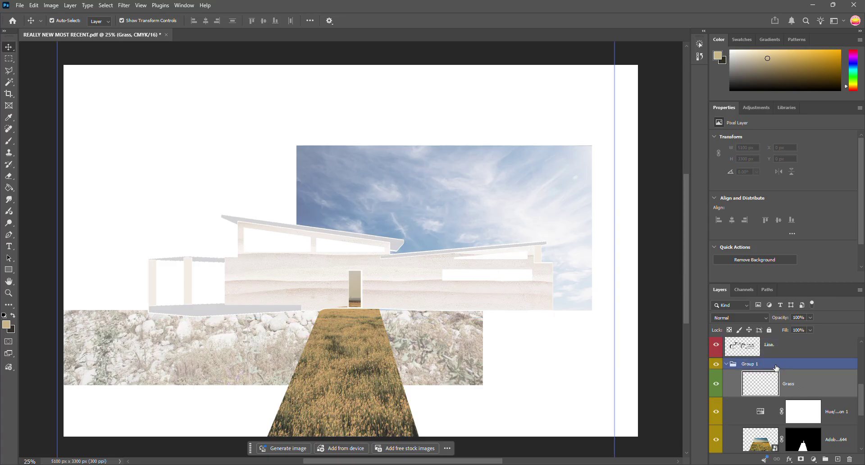
{"action": "left_click", "coordinate": [764, 444]}
{"action": "left_click_drag", "start_coordinate": [761, 443], "coordinate": [751, 356]}
{"action": "left_click_drag", "start_coordinate": [760, 410], "coordinate": [759, 353]}
{"action": "scroll", "coordinate": [763, 387], "scroll_direction": "down", "scroll_amount": 1}
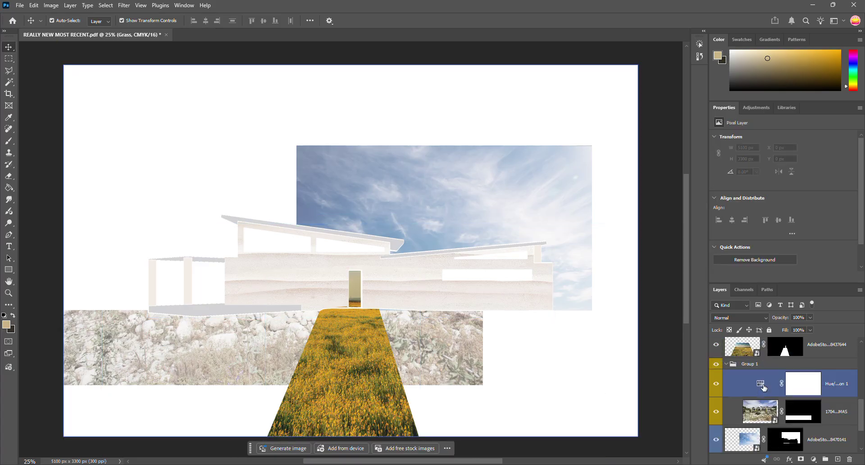
{"action": "left_click", "coordinate": [733, 365]}
{"action": "scroll", "coordinate": [754, 373], "scroll_direction": "up", "scroll_amount": 2}
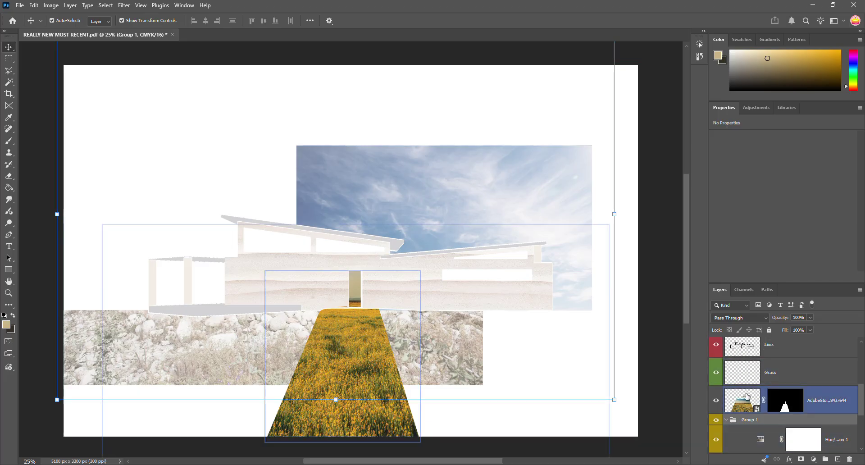
Reduce the opacity of the masked field photo that forms the path to about 76%
{"action": "left_click", "coordinate": [747, 395]}
{"action": "left_click", "coordinate": [809, 317]}
{"action": "left_click_drag", "start_coordinate": [812, 326], "coordinate": [799, 330]}
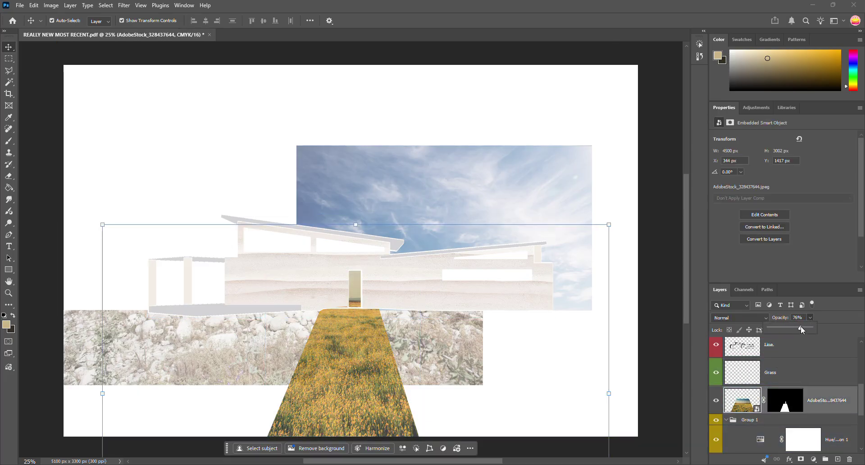
{"action": "left_click", "coordinate": [775, 372]}
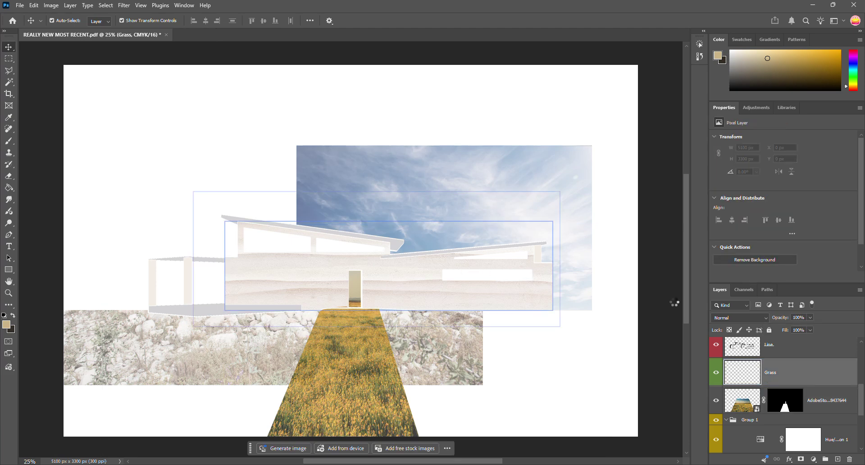
{"action": "left_click", "coordinate": [7, 44]}
{"action": "left_click_drag", "start_coordinate": [213, 288], "coordinate": [161, 346]}
{"action": "left_click_drag", "start_coordinate": [582, 218], "coordinate": [239, 356]}
{"action": "left_click_drag", "start_coordinate": [165, 383], "coordinate": [301, 322]}
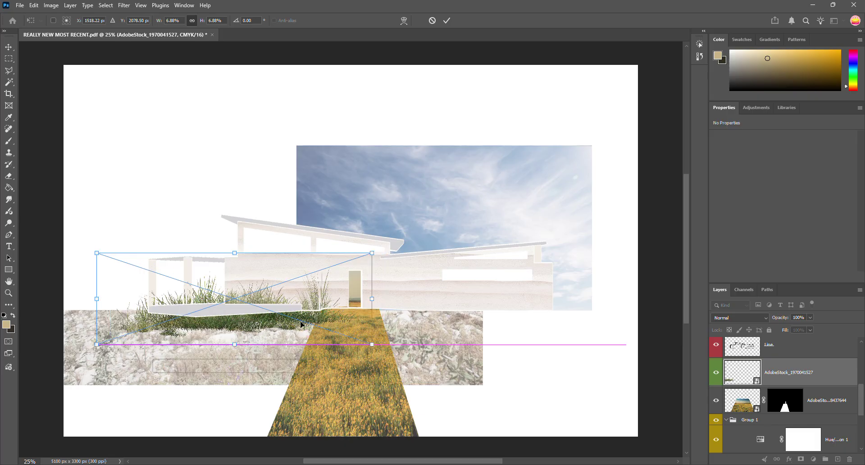
{"action": "key", "text": "Return"}
{"action": "left_click_drag", "start_coordinate": [766, 374], "coordinate": [797, 360]}
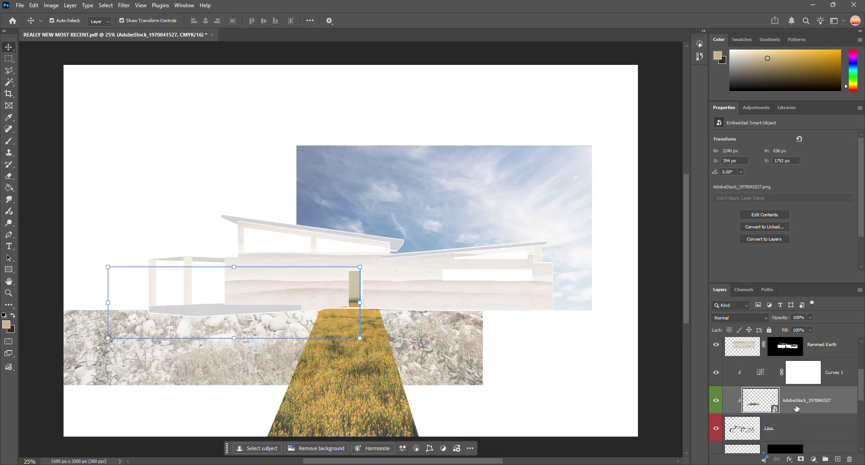
{"action": "left_click_drag", "start_coordinate": [801, 405], "coordinate": [803, 359]}
{"action": "scroll", "coordinate": [803, 369], "scroll_direction": "up", "scroll_amount": 2}
{"action": "left_click_drag", "start_coordinate": [804, 424], "coordinate": [793, 362]}
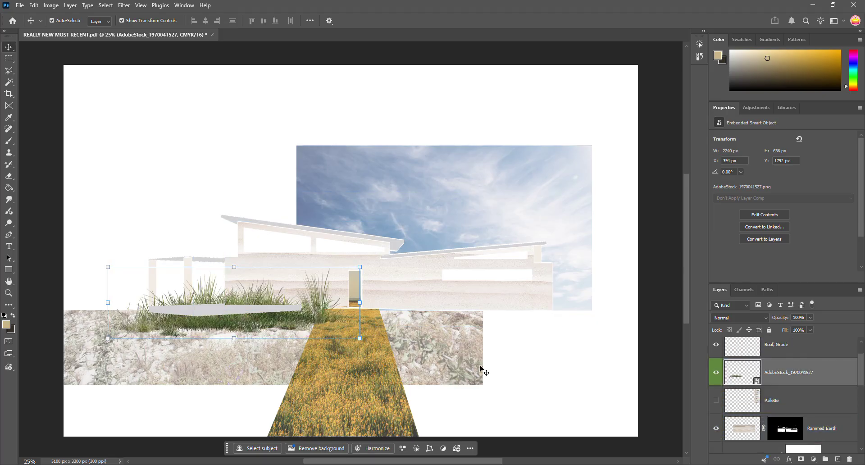
{"action": "scroll", "coordinate": [815, 378], "scroll_direction": "up", "scroll_amount": 1}
{"action": "left_click_drag", "start_coordinate": [814, 400], "coordinate": [779, 342]}
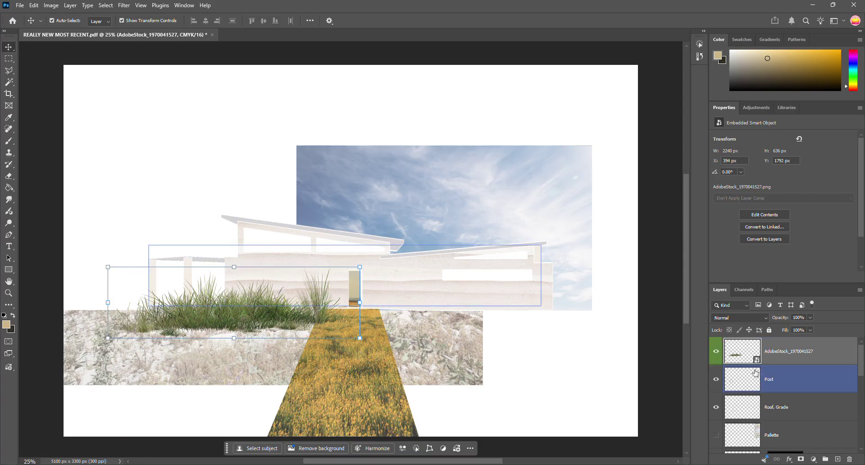
Shrink and flatten the grass to about 1634 × 322 px at X 704 px, Y 1970 px, and lower its opacity to 65%
{"action": "left_click_drag", "start_coordinate": [359, 267], "coordinate": [297, 299]}
{"action": "left_click_drag", "start_coordinate": [240, 326], "coordinate": [277, 307]}
{"action": "left_click_drag", "start_coordinate": [336, 276], "coordinate": [320, 284]}
{"action": "left_click_drag", "start_coordinate": [284, 311], "coordinate": [297, 310]}
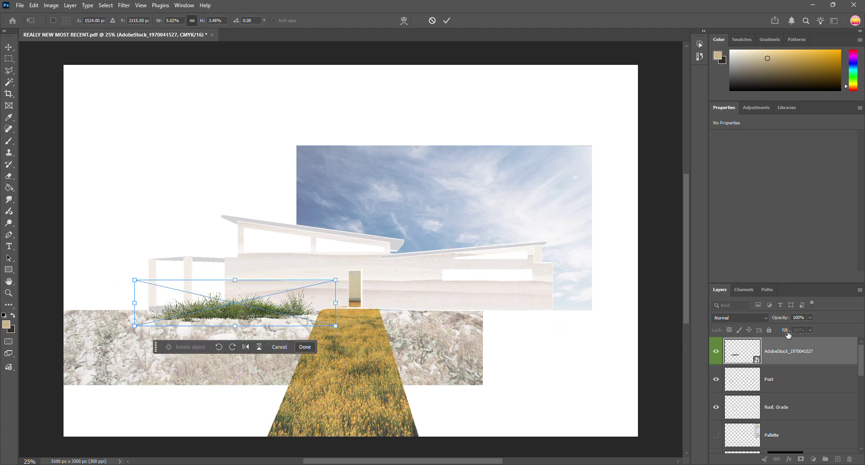
{"action": "left_click_drag", "start_coordinate": [809, 325], "coordinate": [796, 328]}
{"action": "key", "text": "Return"}
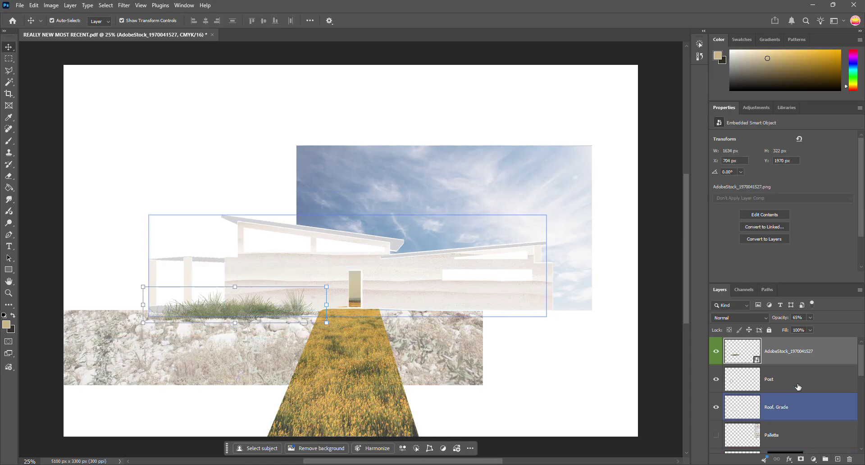
Add a Hue/Saturation adjustment clipped to the grass layer, with Saturation -66 and Lightness +41
{"action": "left_click", "coordinate": [813, 459]}
{"action": "left_click", "coordinate": [832, 344]}
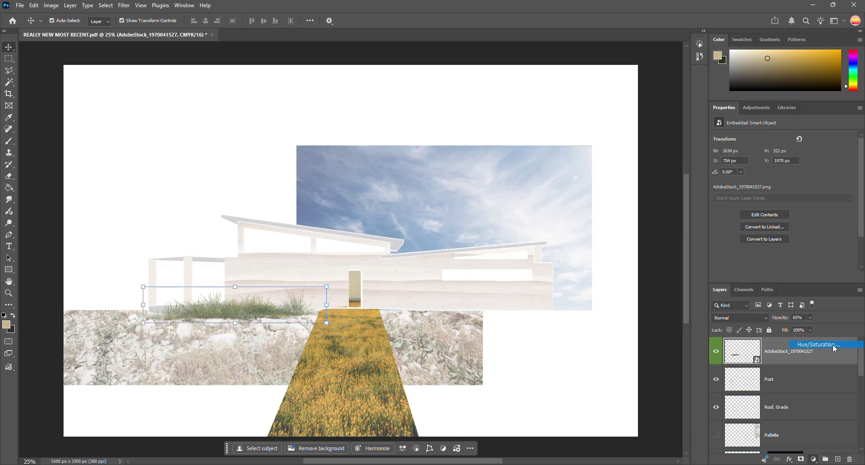
{"action": "left_click", "coordinate": [745, 368]}
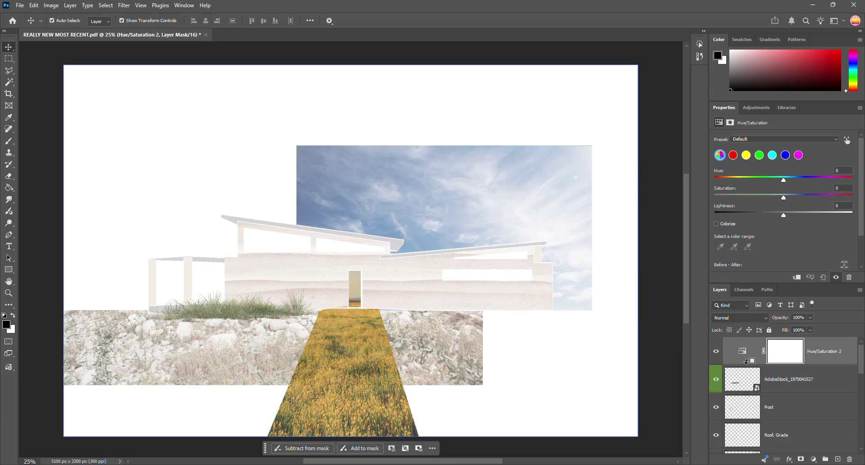
{"action": "left_click", "coordinate": [752, 364], "text": "alt"}
{"action": "left_click", "coordinate": [758, 355]}
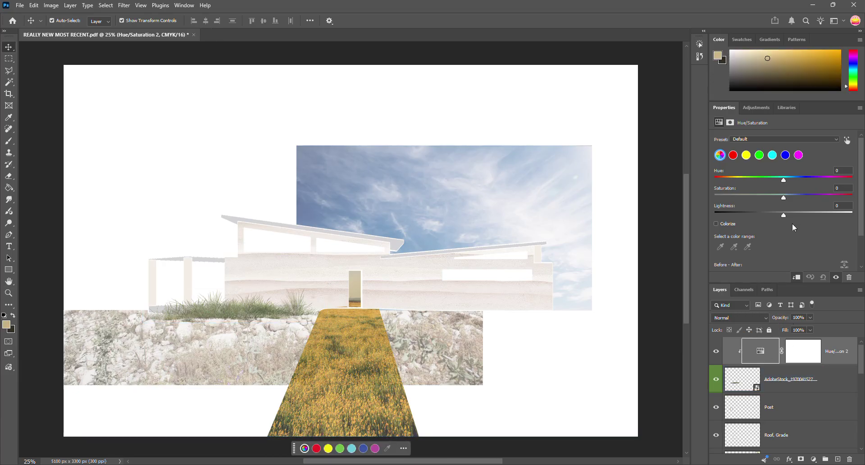
{"action": "left_click_drag", "start_coordinate": [782, 199], "coordinate": [721, 195]}
{"action": "left_click_drag", "start_coordinate": [785, 215], "coordinate": [812, 214]}
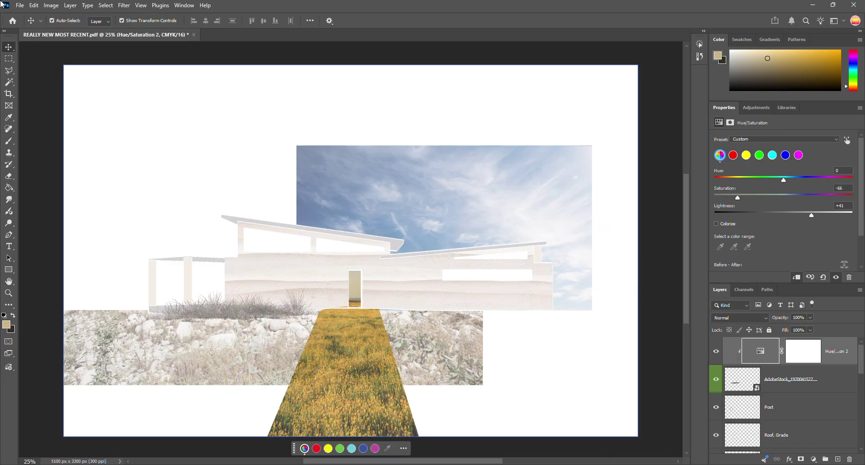
Duplicate the grass and place the copy on the other side of the path at about X 2715 px, Y 1978 px
{"action": "left_click_drag", "start_coordinate": [230, 310], "coordinate": [226, 312]}
{"action": "key", "text": "ctrl+c"}
{"action": "key", "text": "ctrl+v"}
{"action": "left_click_drag", "start_coordinate": [356, 259], "coordinate": [460, 308]}
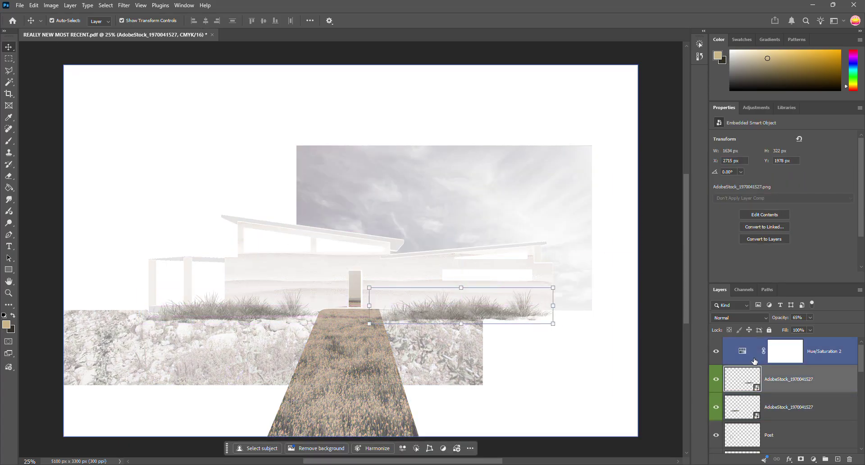
Clip the Hue/Saturation adjustment to the new grass copy, group it with both grass layers, and expand the group
{"action": "left_click", "coordinate": [739, 366], "text": "alt"}
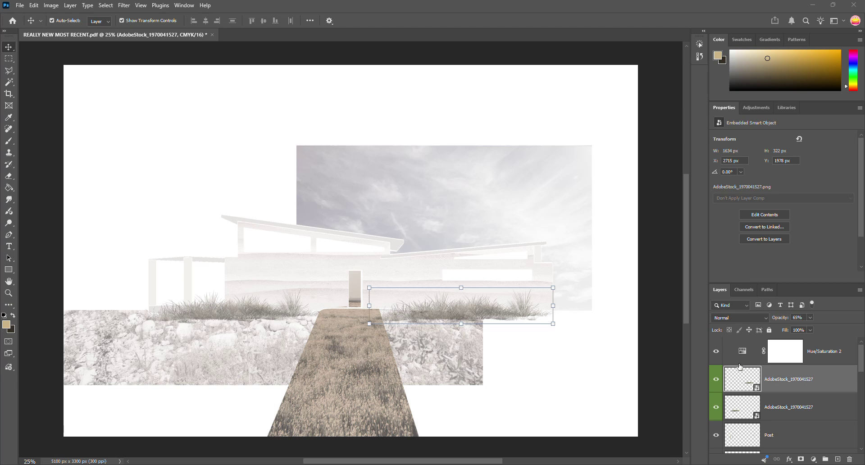
{"action": "left_click", "coordinate": [740, 367], "text": "alt"}
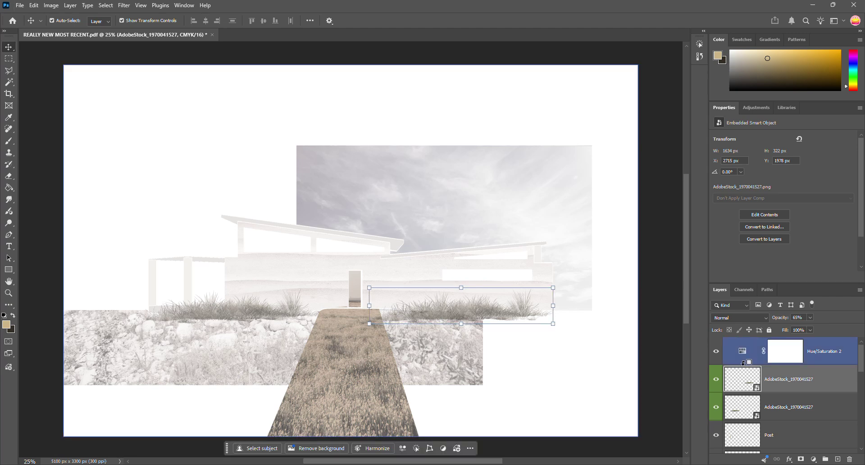
{"action": "left_click", "coordinate": [743, 363], "text": "alt"}
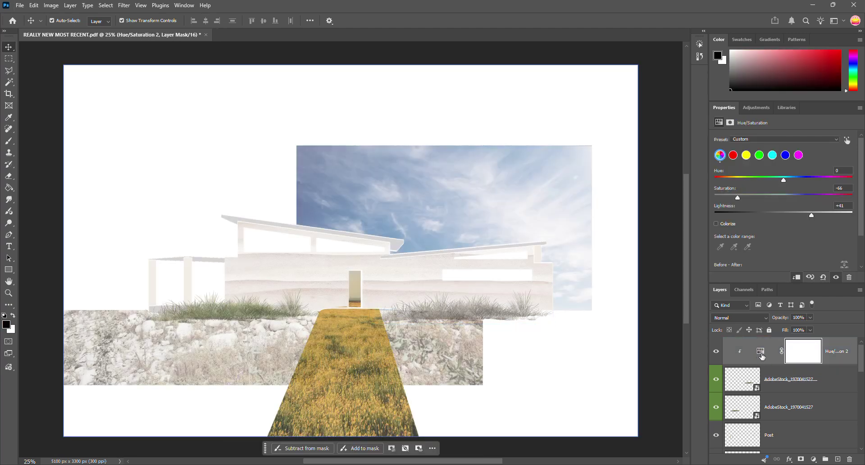
{"action": "left_click", "coordinate": [785, 409], "text": "shift"}
{"action": "left_click_drag", "start_coordinate": [822, 426], "coordinate": [826, 459]}
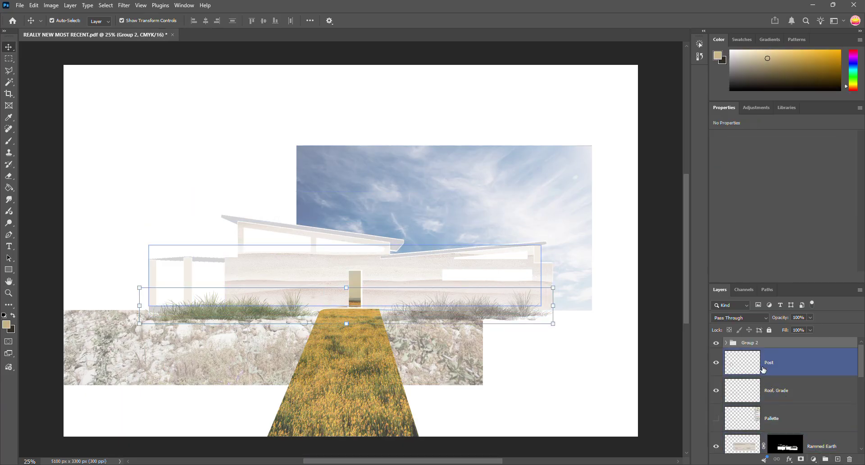
{"action": "left_click", "coordinate": [725, 343]}
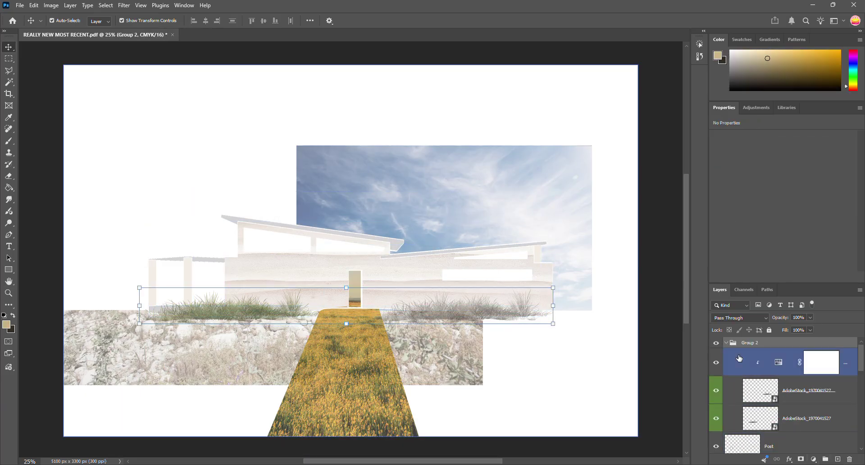
{"action": "left_click", "coordinate": [758, 371]}
{"action": "left_click", "coordinate": [761, 377], "text": "alt"}
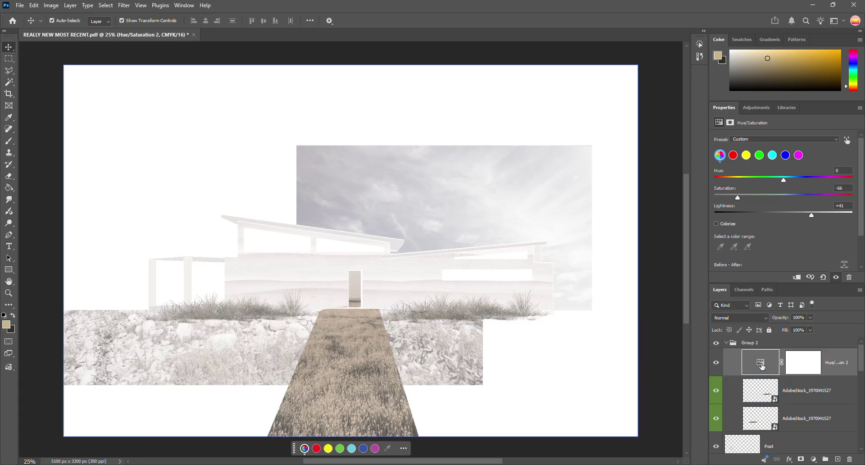
{"action": "left_click", "coordinate": [776, 391]}
{"action": "left_click", "coordinate": [764, 367]}
{"action": "left_click", "coordinate": [767, 376], "text": "alt"}
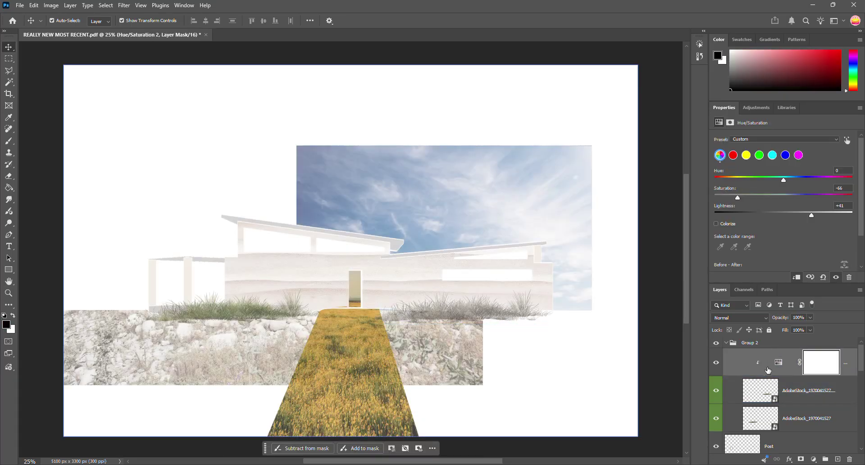
Duplicate the Hue/Saturation adjustment layer inside Group 2
{"action": "left_click", "coordinate": [768, 371]}
{"action": "key", "text": "ctrl+c"}
{"action": "key", "text": "ctrl+v"}
{"action": "left_click_drag", "start_coordinate": [764, 367], "coordinate": [767, 427]}
{"action": "left_click", "coordinate": [765, 437], "text": "alt"}
{"action": "key", "text": "ctrl+z"}
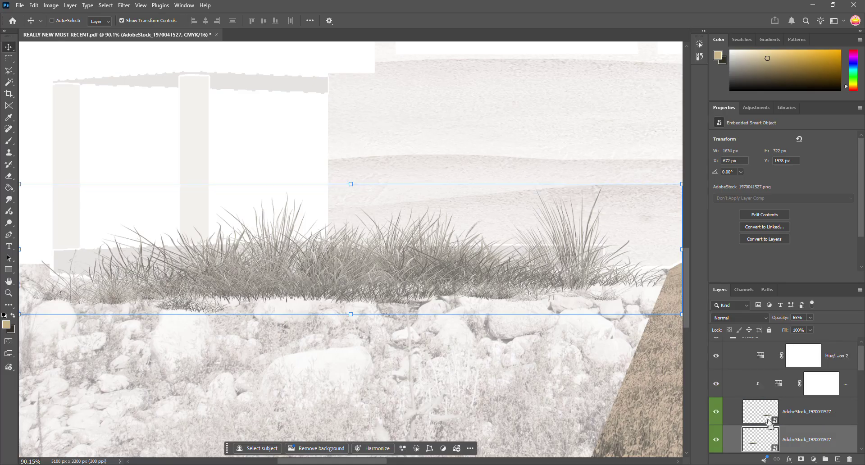
{"action": "scroll", "coordinate": [773, 415], "scroll_direction": "up", "scroll_amount": 1}
{"action": "scroll", "coordinate": [600, 360], "scroll_direction": "down", "scroll_amount": 1}
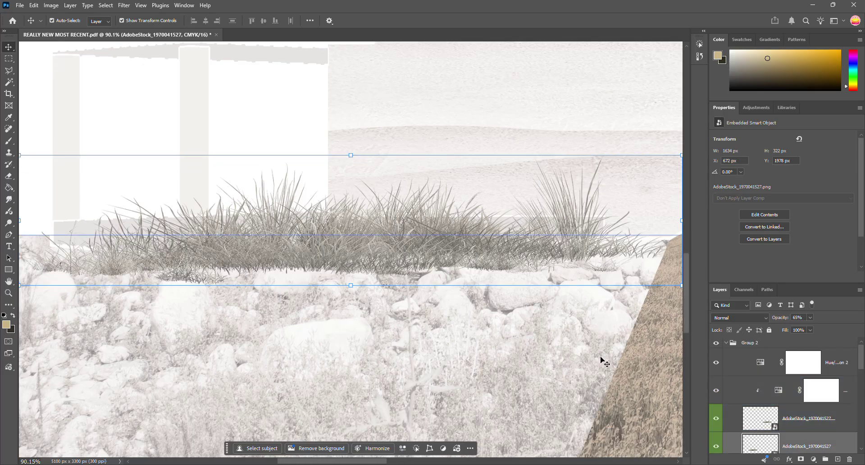
Move one Hue/Saturation adjustment between the two grass layers and clip each adjustment to the grass layer directly below it
{"action": "left_click", "coordinate": [771, 422]}
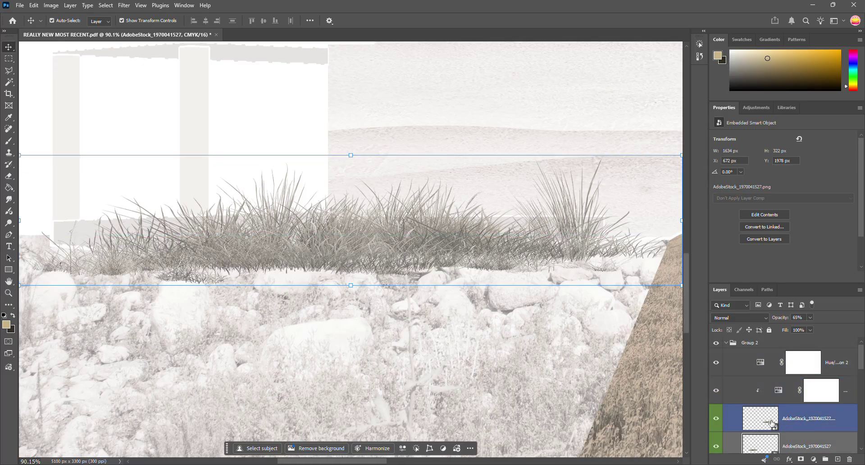
{"action": "left_click", "coordinate": [761, 395]}
{"action": "left_click_drag", "start_coordinate": [759, 398], "coordinate": [759, 428]}
{"action": "left_click", "coordinate": [760, 431], "text": "alt"}
{"action": "left_click", "coordinate": [766, 375], "text": "alt"}
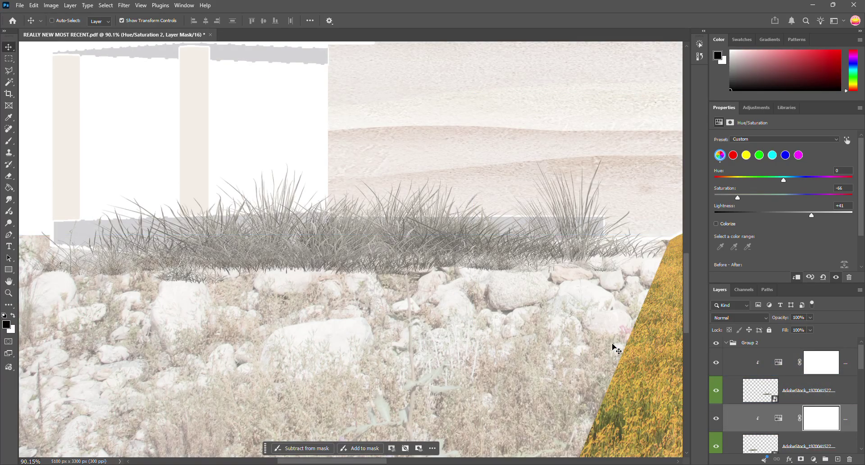
Narrow the grass on the sky photo's side of the path to about 1192 px wide at X 2735 px, Y 1970 px, and deselect it
{"action": "key", "text": "ctrl+minus"}
{"action": "key", "text": "ctrl+minus"}
{"action": "key", "text": "ctrl+minus"}
{"action": "key", "text": "ctrl+minus"}
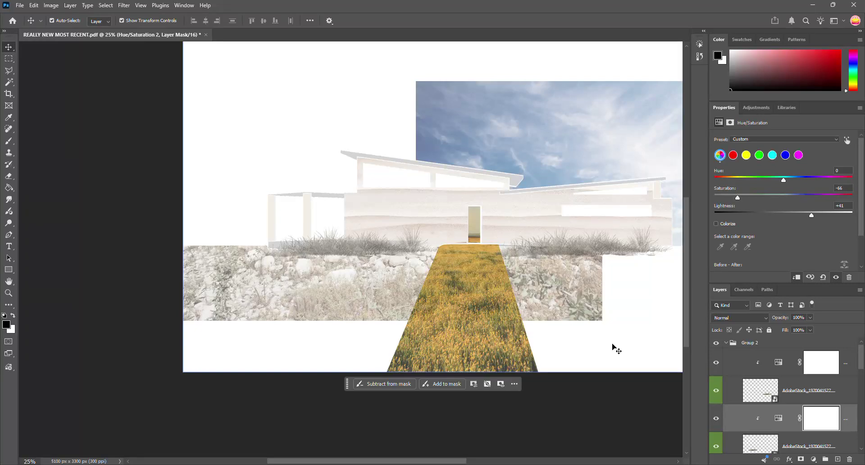
{"action": "scroll", "coordinate": [542, 345], "scroll_direction": "up", "scroll_amount": 1}
{"action": "left_click_drag", "start_coordinate": [468, 460], "coordinate": [514, 460]}
{"action": "left_click", "coordinate": [471, 283]}
{"action": "left_click_drag", "start_coordinate": [521, 267], "coordinate": [430, 275]}
{"action": "left_click", "coordinate": [473, 311]}
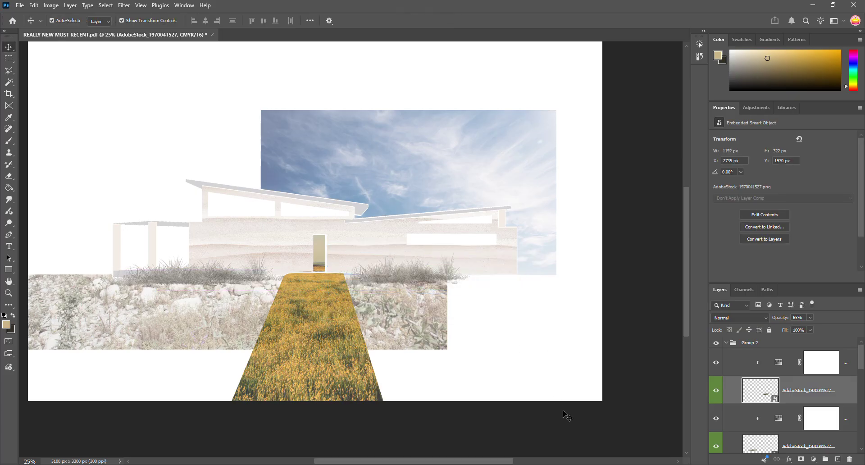
{"action": "left_click", "coordinate": [566, 413]}
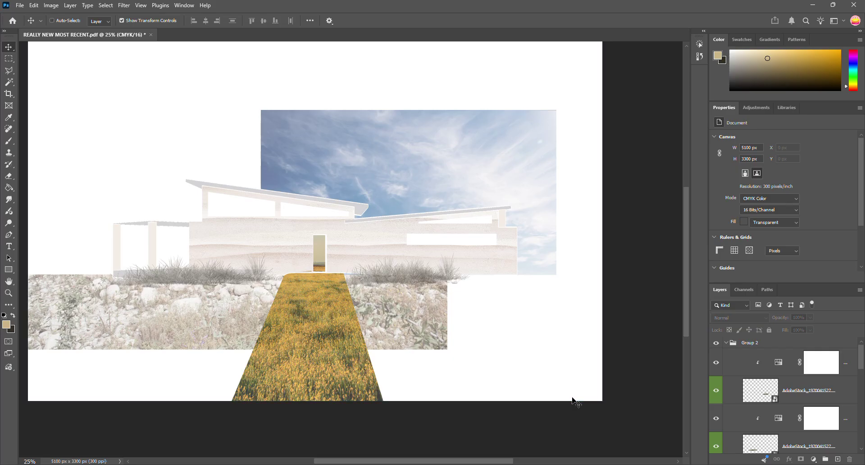
Compare the whole composition with the reference collage image in the photo viewer, and move the viewer away again
{"action": "key", "text": "ctrl+minus"}
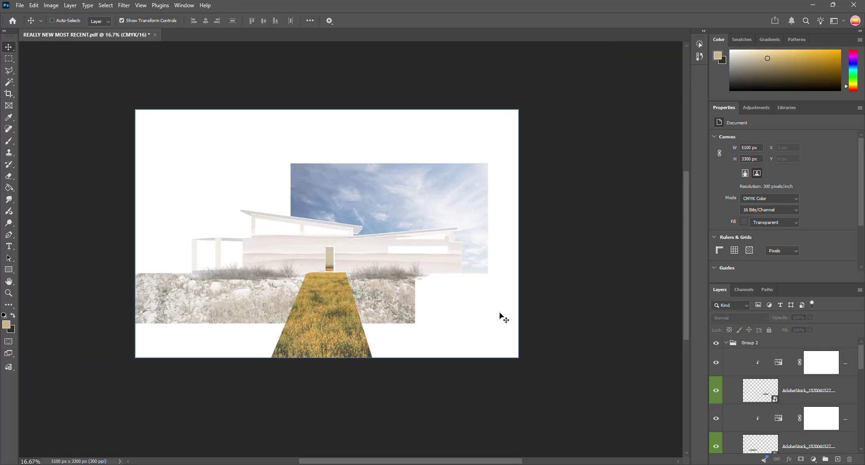
{"action": "key", "text": "ctrl+plus"}
{"action": "scroll", "coordinate": [441, 401], "scroll_direction": "left", "scroll_amount": 3}
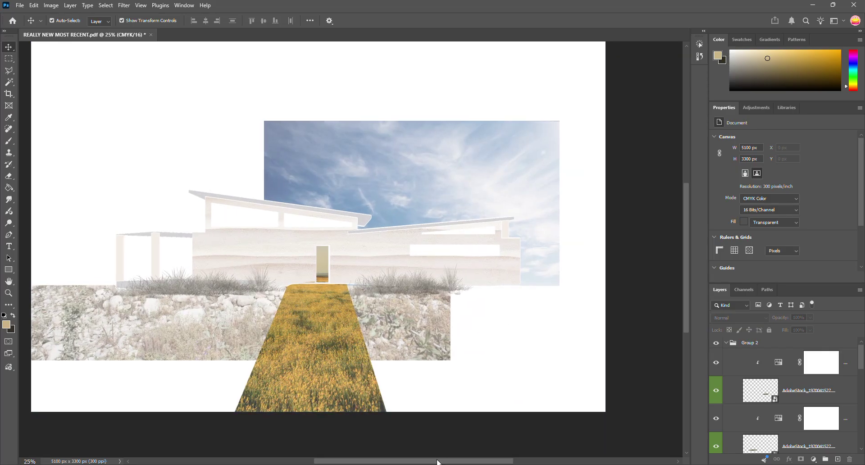
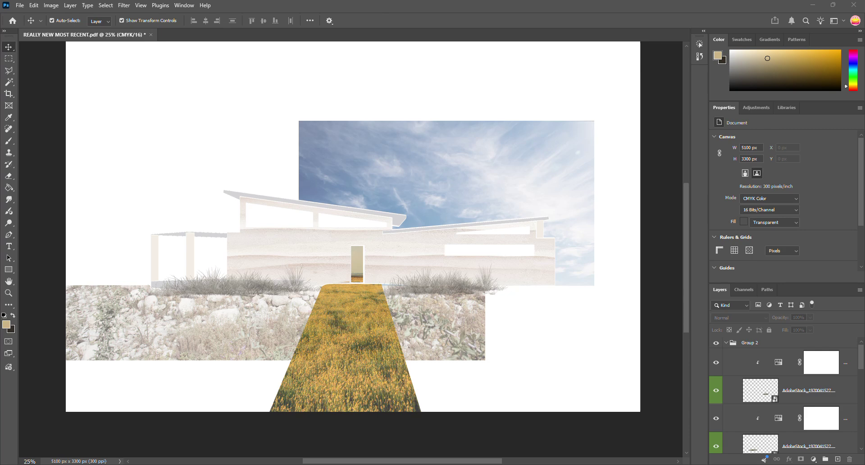
{"action": "left_click_drag", "start_coordinate": [864, 149], "coordinate": [243, 101]}
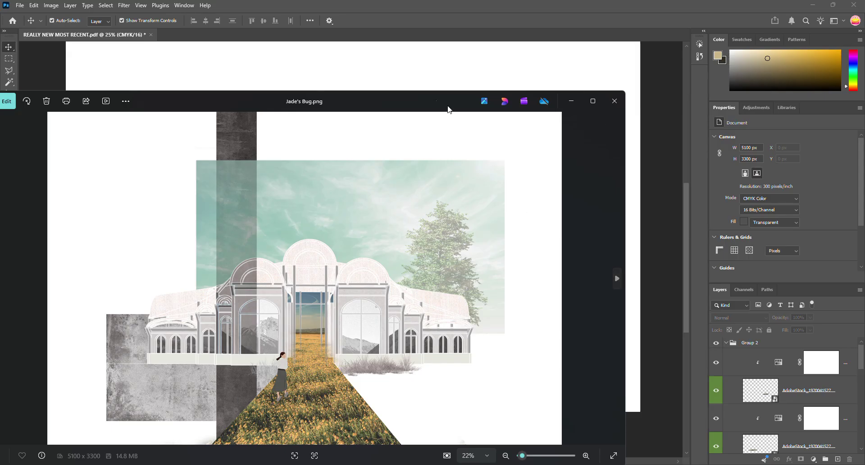
{"action": "left_click_drag", "start_coordinate": [388, 97], "coordinate": [864, 95]}
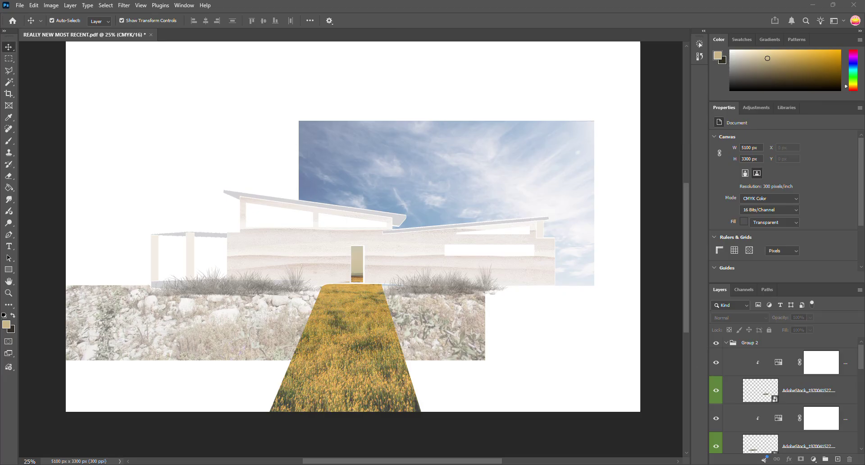
Show the Material ID layer and select all of its green window areas with the Magic Wand
{"action": "scroll", "coordinate": [822, 391], "scroll_direction": "down", "scroll_amount": 5}
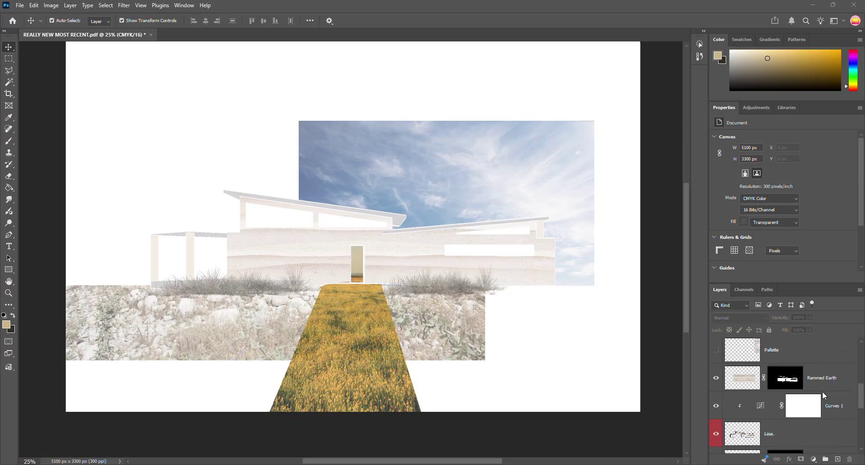
{"action": "scroll", "coordinate": [822, 391], "scroll_direction": "down", "scroll_amount": 1}
{"action": "scroll", "coordinate": [796, 391], "scroll_direction": "down", "scroll_amount": 2}
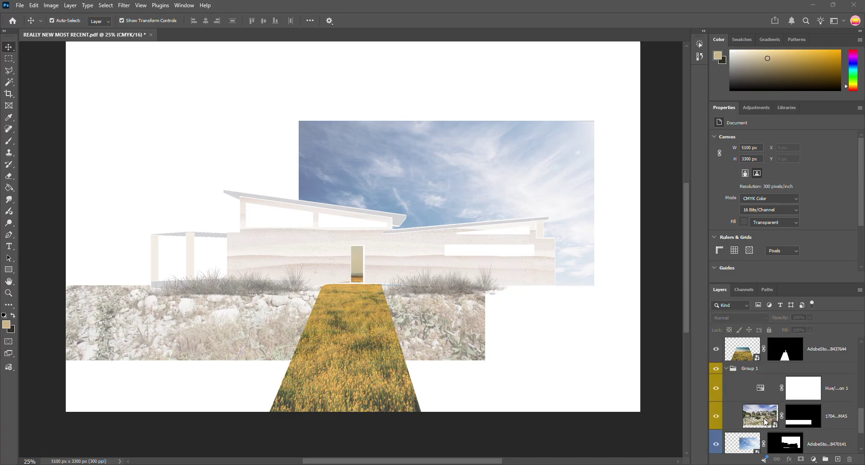
{"action": "scroll", "coordinate": [766, 421], "scroll_direction": "down", "scroll_amount": 2}
{"action": "left_click", "coordinate": [716, 411]}
{"action": "left_click", "coordinate": [732, 413]}
{"action": "key", "text": "w"}
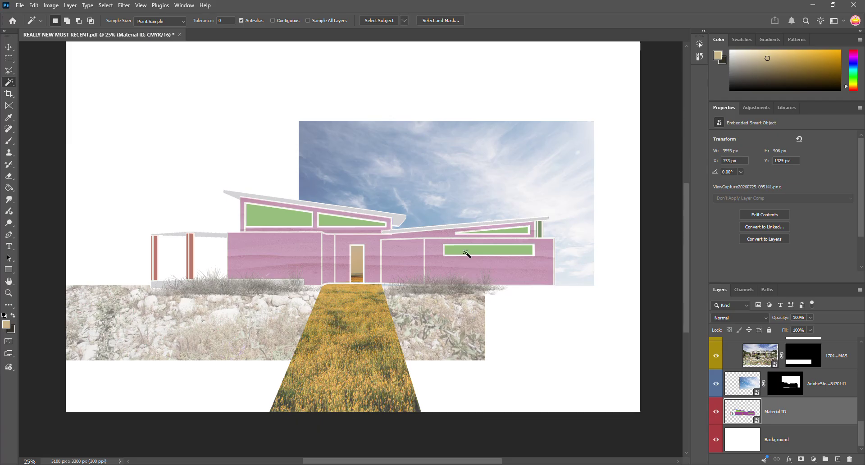
{"action": "left_click", "coordinate": [466, 254]}
Create a new layer above Material ID and name it Reflection
{"action": "key", "text": "ctrl+j"}
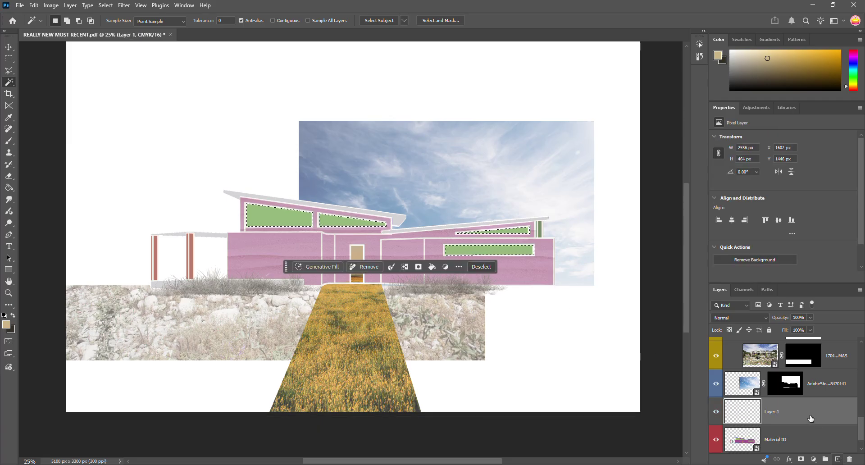
{"action": "double_click", "coordinate": [772, 411]}
{"action": "type", "text": "Reflection"}
{"action": "key", "text": "Return"}
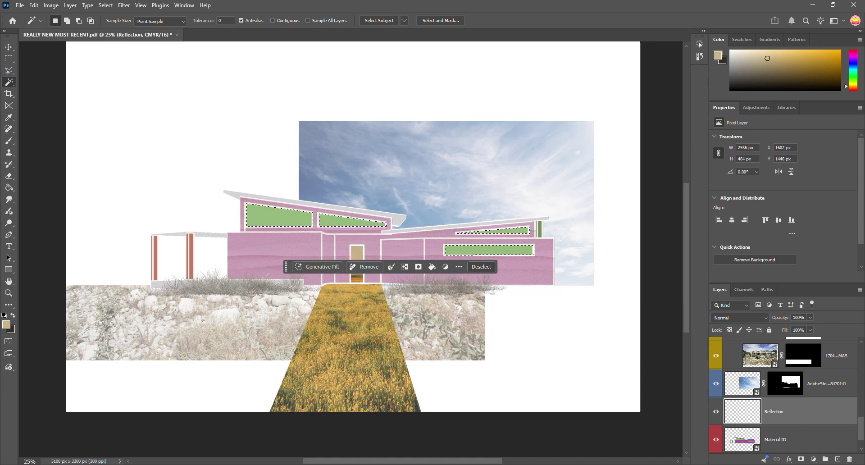
Place the 170417_8273_LVM_MAS photo above Material ID, scaled to about 15.84% and positioned over the house at about X 628 px, Y 580 px
{"action": "left_click_drag", "start_coordinate": [704, 223], "coordinate": [435, 255]}
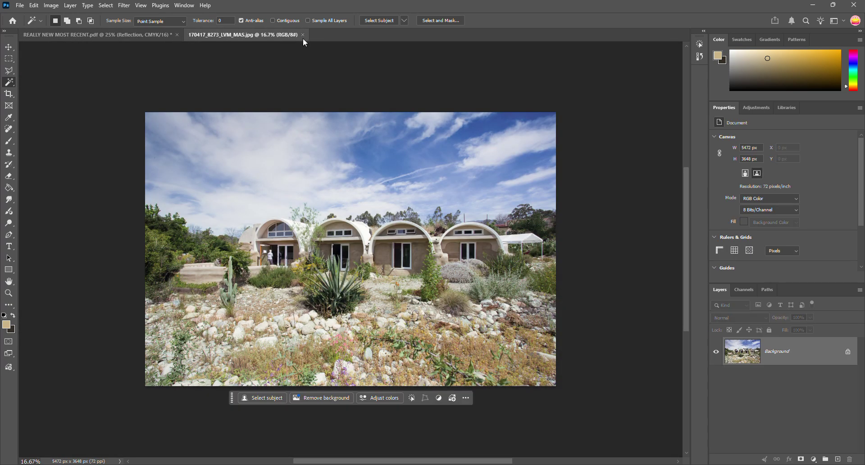
{"action": "left_click", "coordinate": [303, 35]}
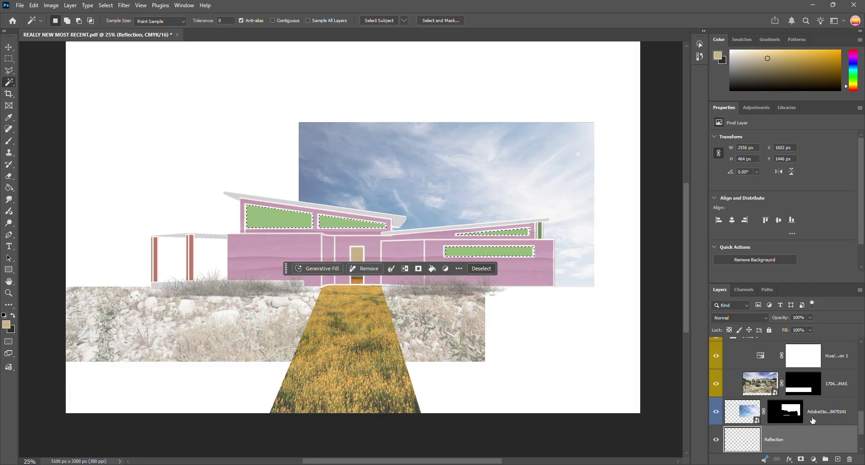
{"action": "left_click_drag", "start_coordinate": [690, 225], "coordinate": [325, 231]}
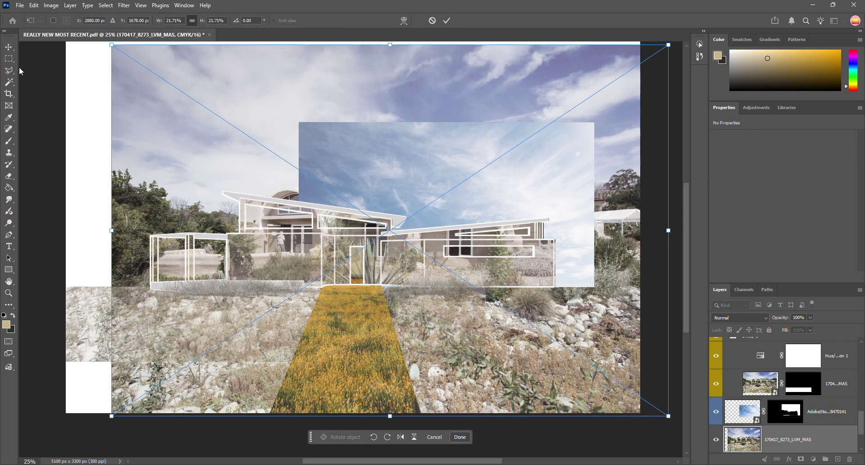
{"action": "left_click", "coordinate": [15, 47]}
{"action": "left_click_drag", "start_coordinate": [176, 135], "coordinate": [141, 164]}
{"action": "left_click_drag", "start_coordinate": [639, 74], "coordinate": [485, 172]}
{"action": "left_click_drag", "start_coordinate": [149, 215], "coordinate": [205, 149]}
Mask the placed 170417_8273_LVM_MAS photo to the green window areas of Material ID, and hide the Material ID layer
{"action": "scroll", "coordinate": [792, 444], "scroll_direction": "down", "scroll_amount": 1}
{"action": "left_click", "coordinate": [731, 445]}
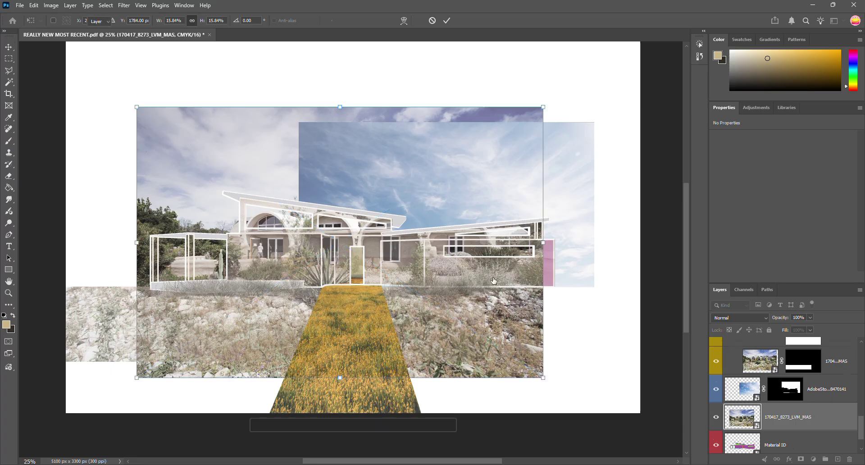
{"action": "key", "text": "w"}
{"action": "left_click", "coordinate": [476, 250]}
{"action": "left_click", "coordinate": [789, 411]}
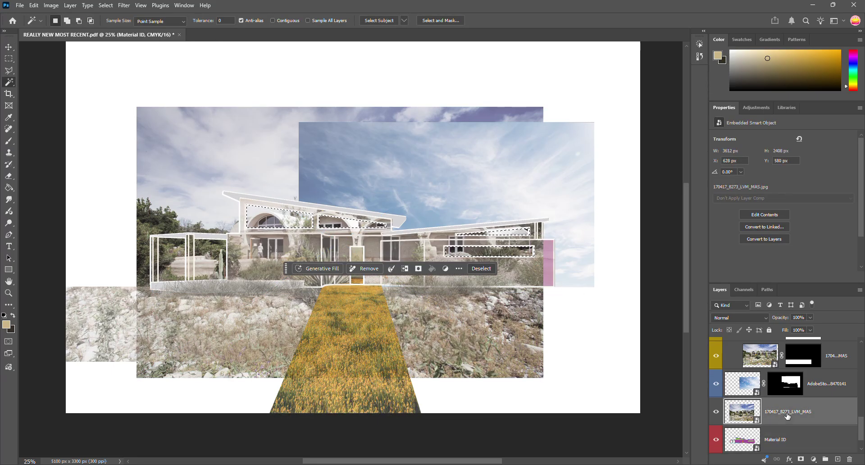
{"action": "left_click", "coordinate": [800, 459]}
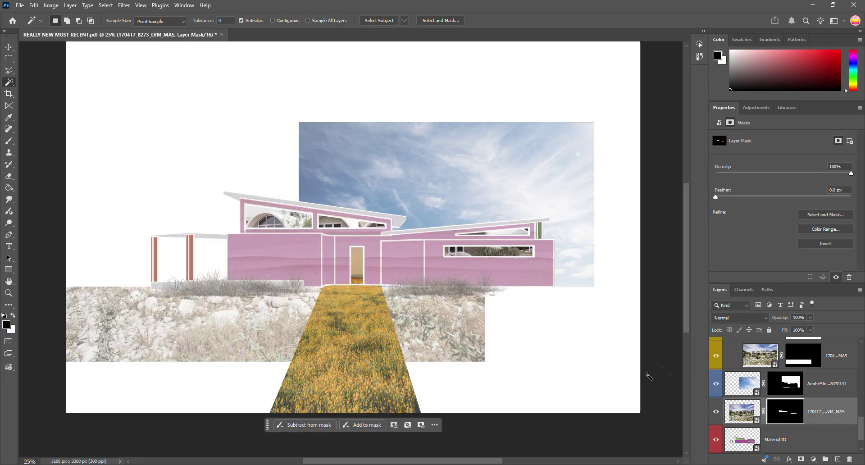
{"action": "left_click", "coordinate": [716, 439]}
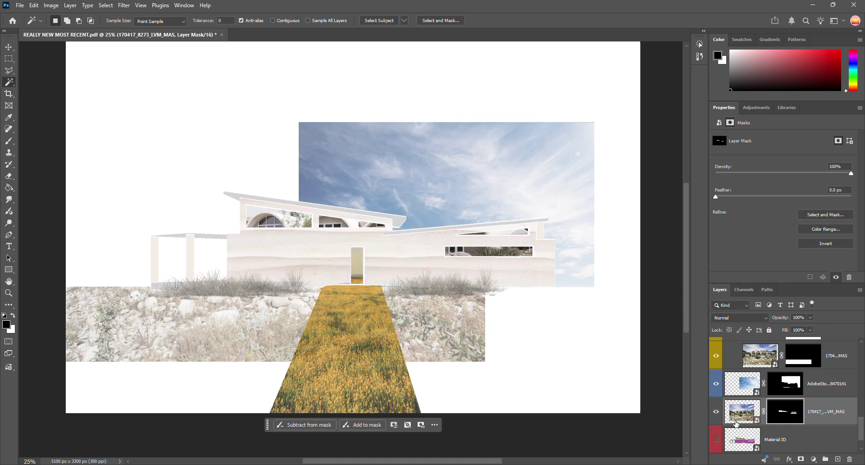
{"action": "left_click", "coordinate": [738, 424]}
{"action": "left_click", "coordinate": [809, 318]}
{"action": "left_click_drag", "start_coordinate": [813, 327], "coordinate": [781, 335]}
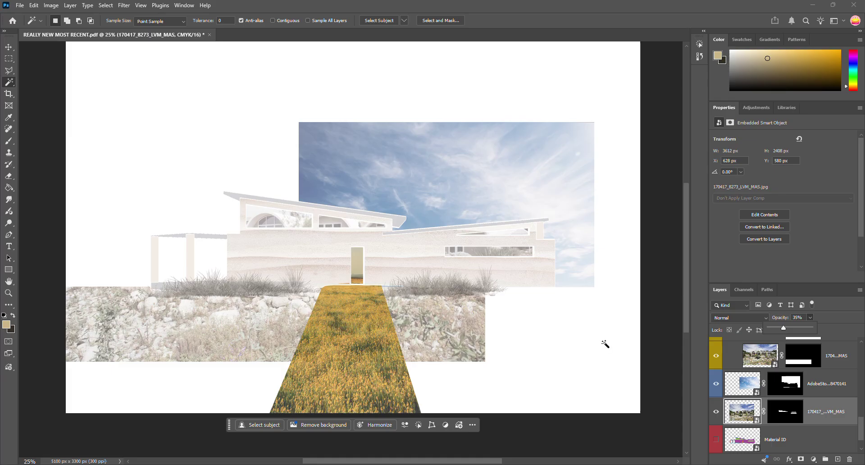
{"action": "key", "text": "Escape"}
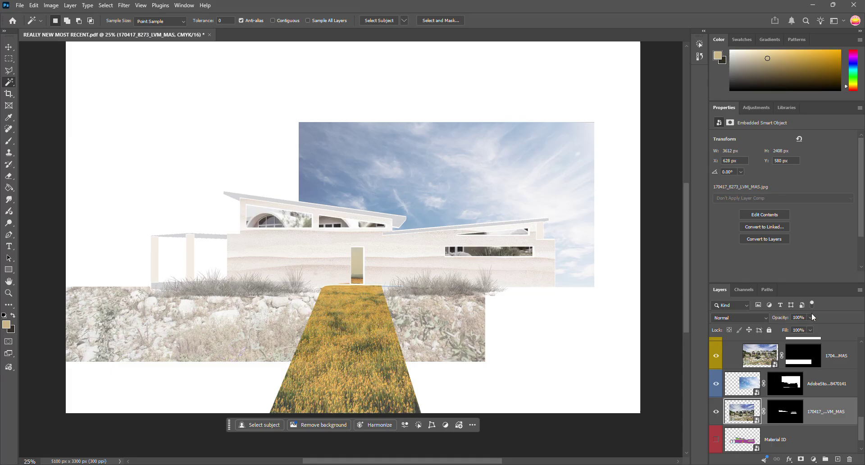
Lower the masked window photo's opacity to 30% and deselect the layer
{"action": "left_click_drag", "start_coordinate": [810, 317], "coordinate": [781, 331]}
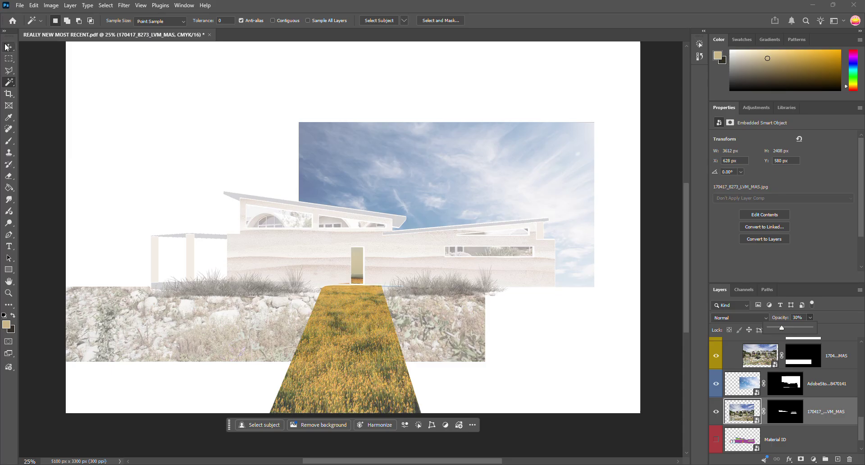
{"action": "left_click", "coordinate": [107, 98]}
{"action": "key", "text": "v"}
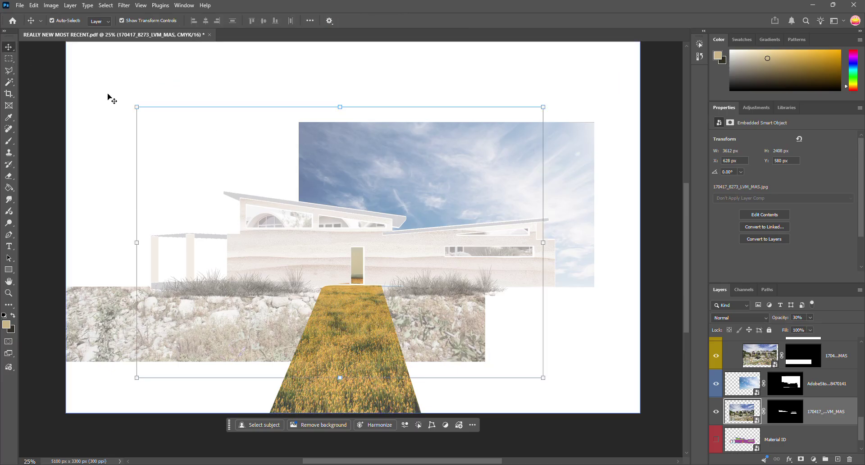
{"action": "left_click", "coordinate": [55, 138]}
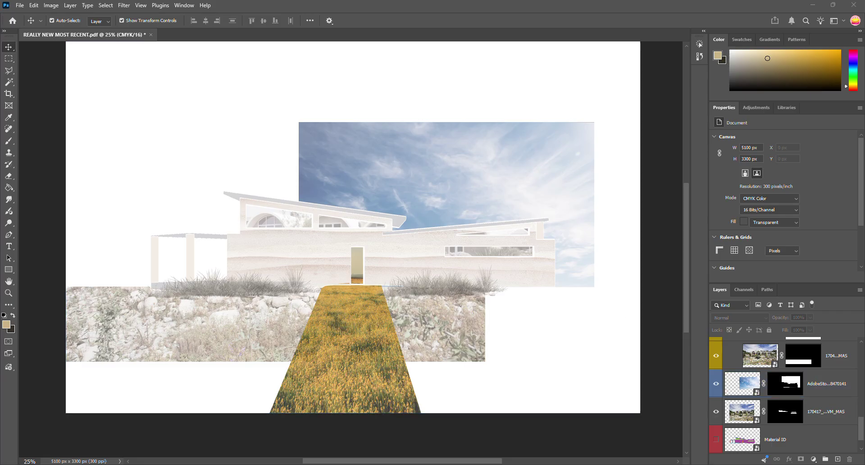
Compare the window reflections with the reference collage image in the photo viewer, and move the viewer away again
{"action": "left_click_drag", "start_coordinate": [864, 149], "coordinate": [436, 90]}
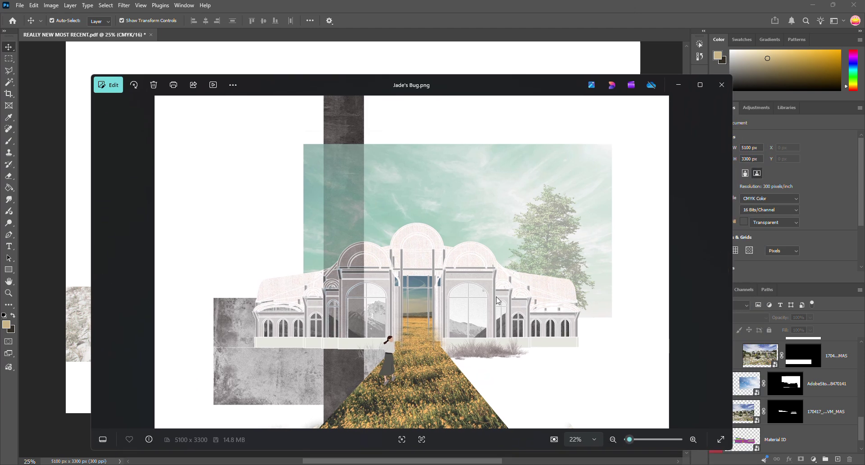
{"action": "left_click_drag", "start_coordinate": [484, 82], "coordinate": [864, 90]}
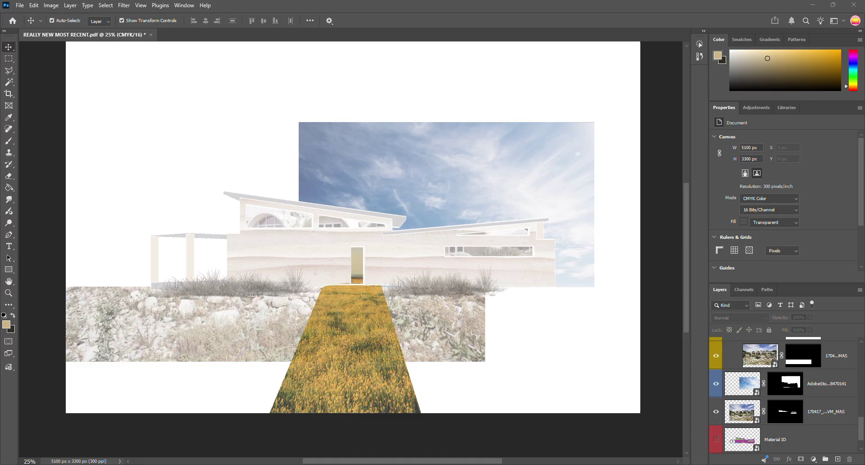